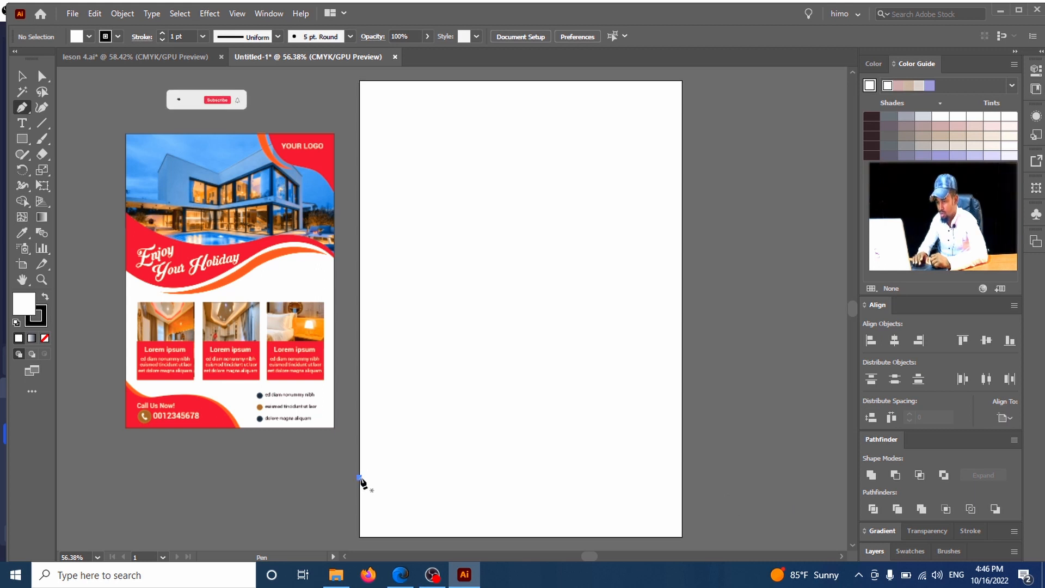
# - Draw a closed wave shape about 105 mm wide and 38 mm tall in the page's lower-left corner with the Pen tool
pyautogui.click(359, 477)
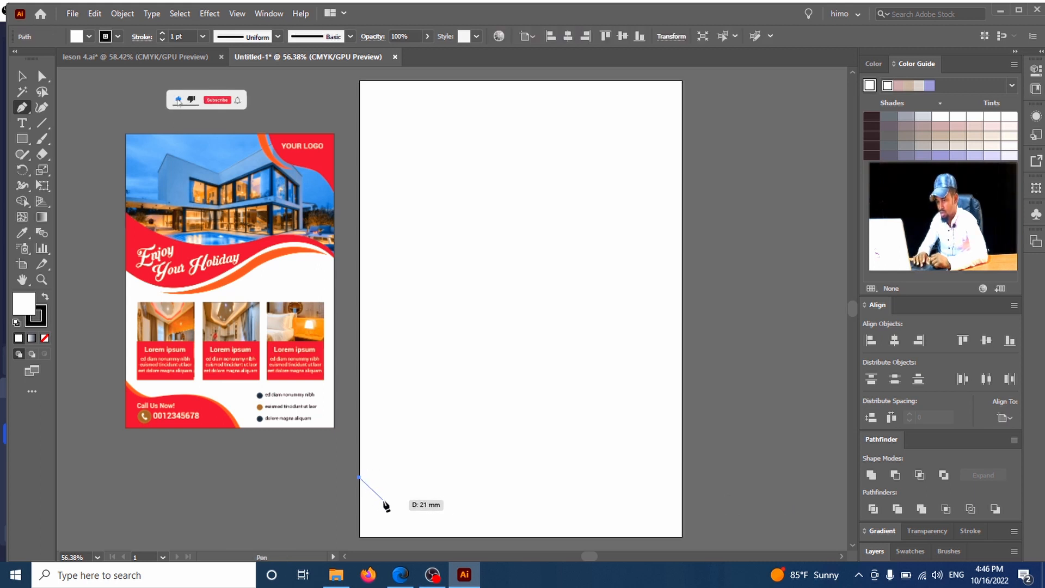
pyautogui.click(426, 486)
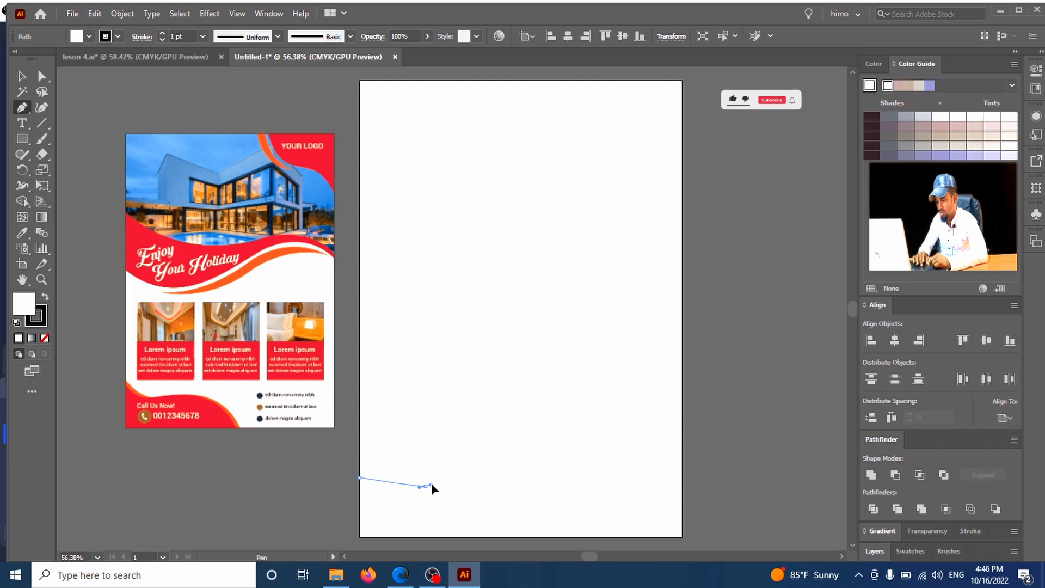
pyautogui.moveTo(431, 482); pyautogui.dragTo(467, 466)
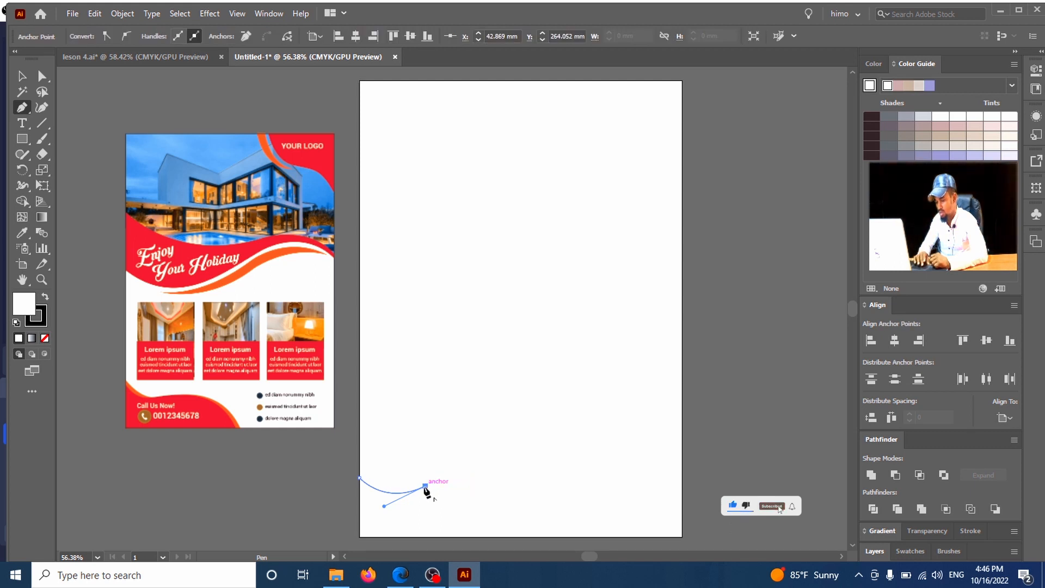
pyautogui.click(519, 535)
pyautogui.moveTo(524, 539); pyautogui.dragTo(539, 416)
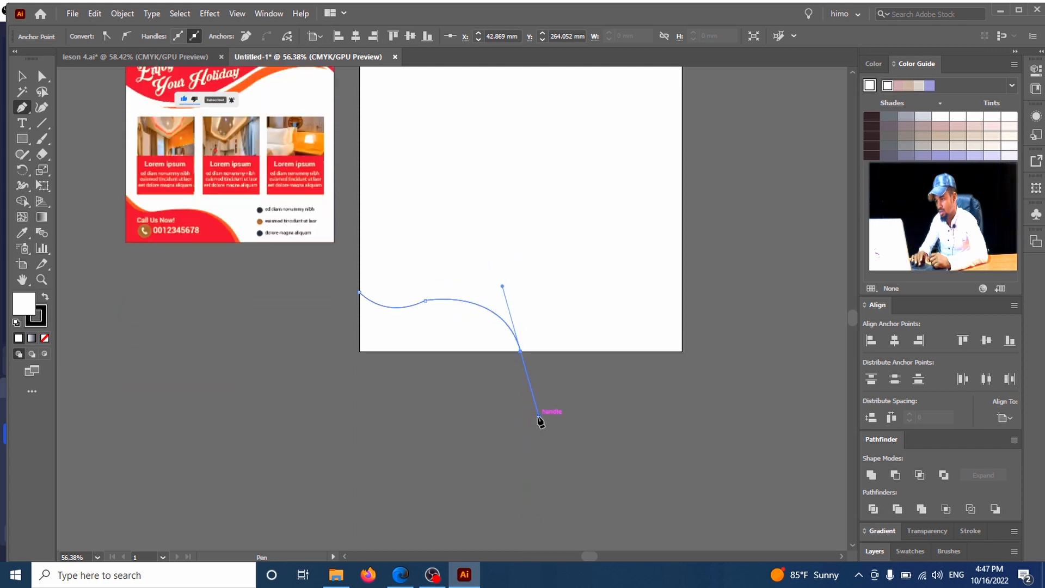
pyautogui.click(521, 351)
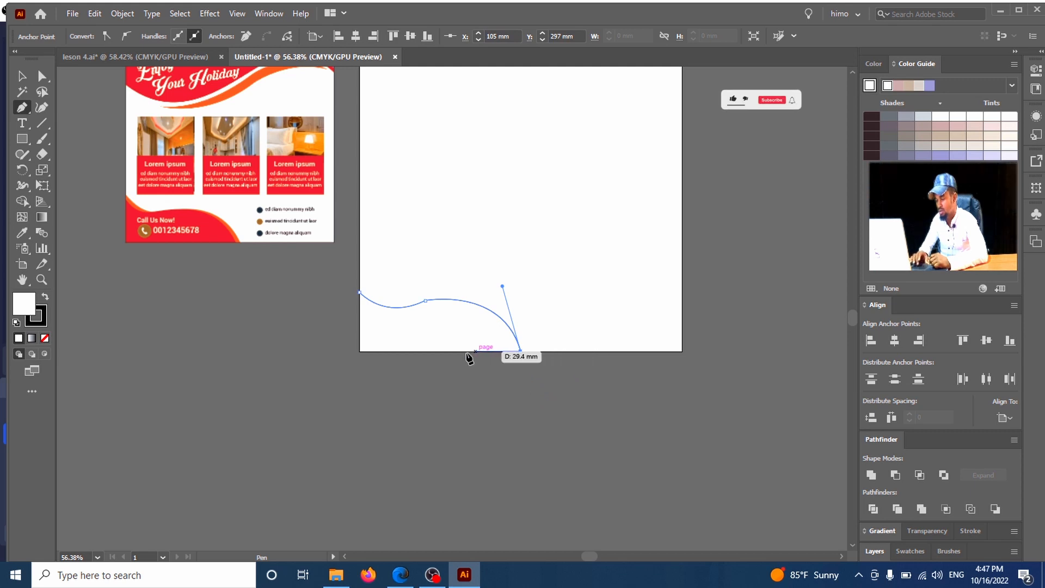
pyautogui.click(359, 352)
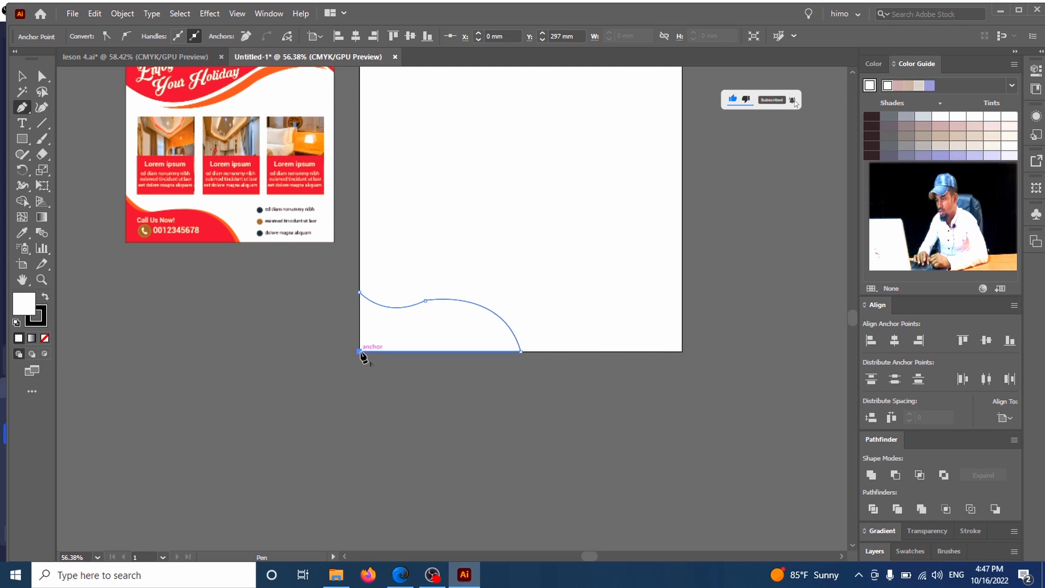
pyautogui.click(359, 292)
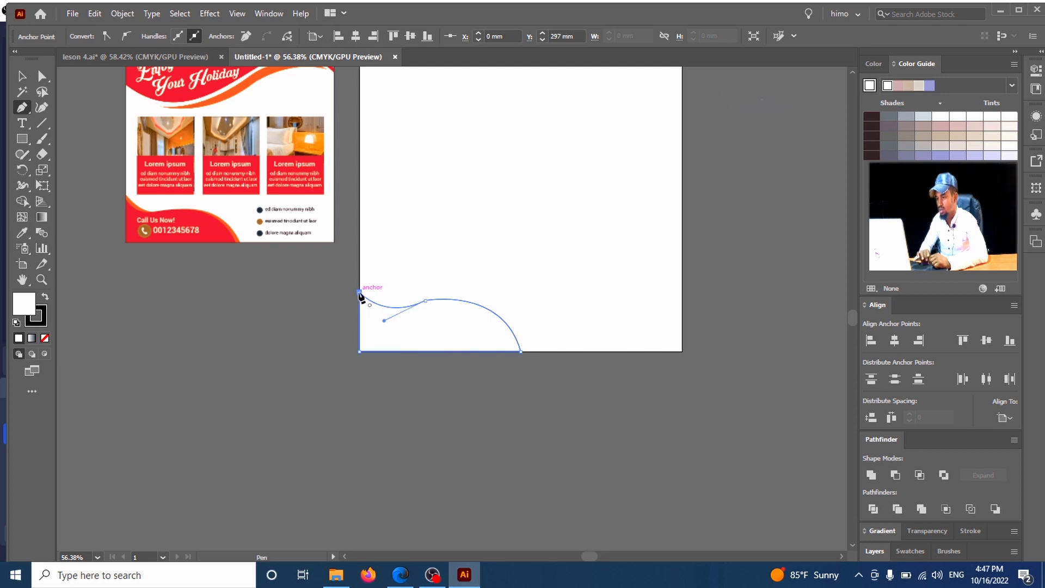
# - Fill the wave shape with the red sampled from the reference flyer's bottom wave, then deselect it
pyautogui.click(22, 234)
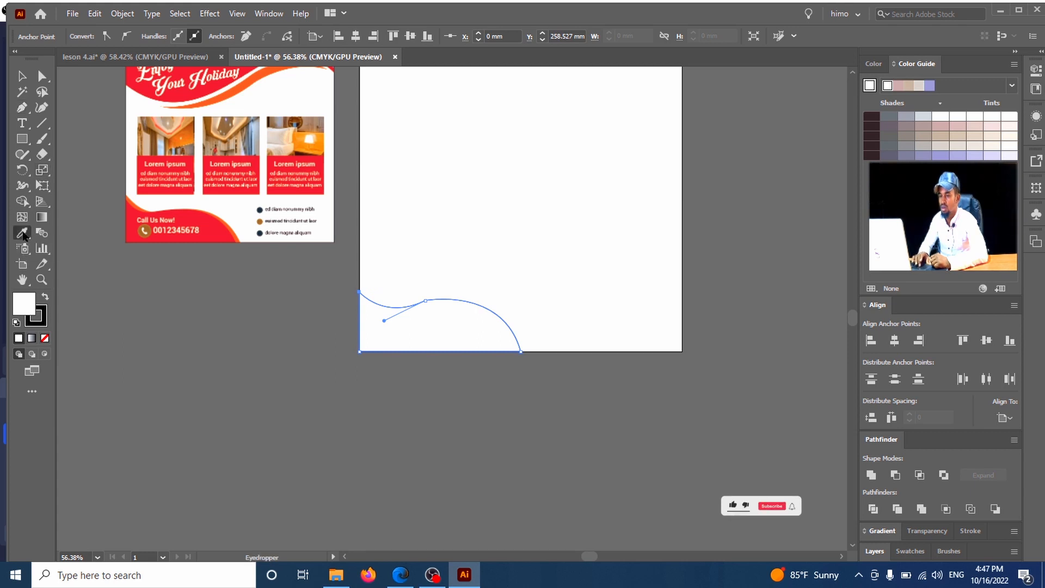
pyautogui.click(218, 226)
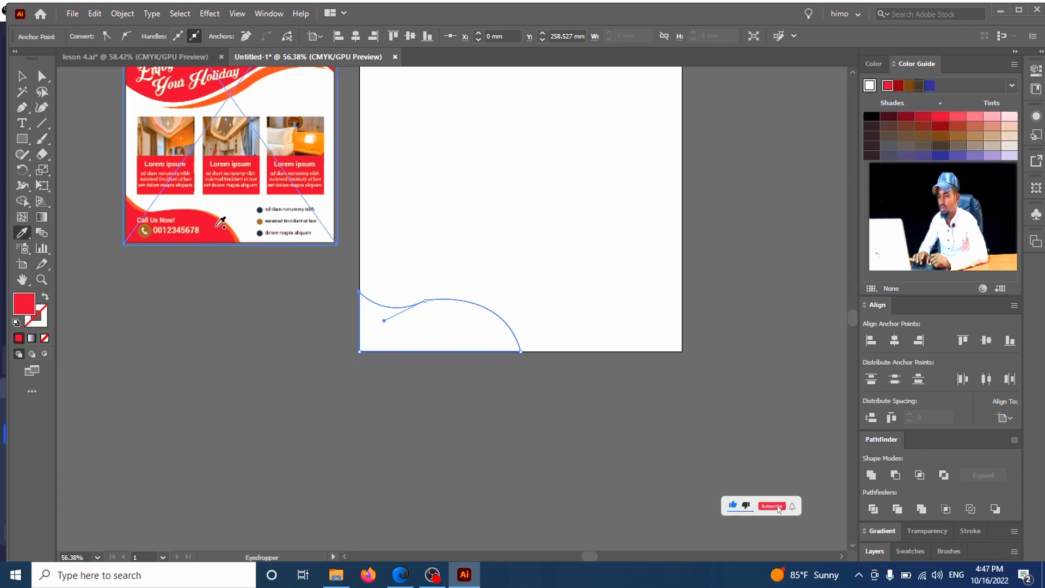
pyautogui.click(220, 223)
pyautogui.click(22, 78)
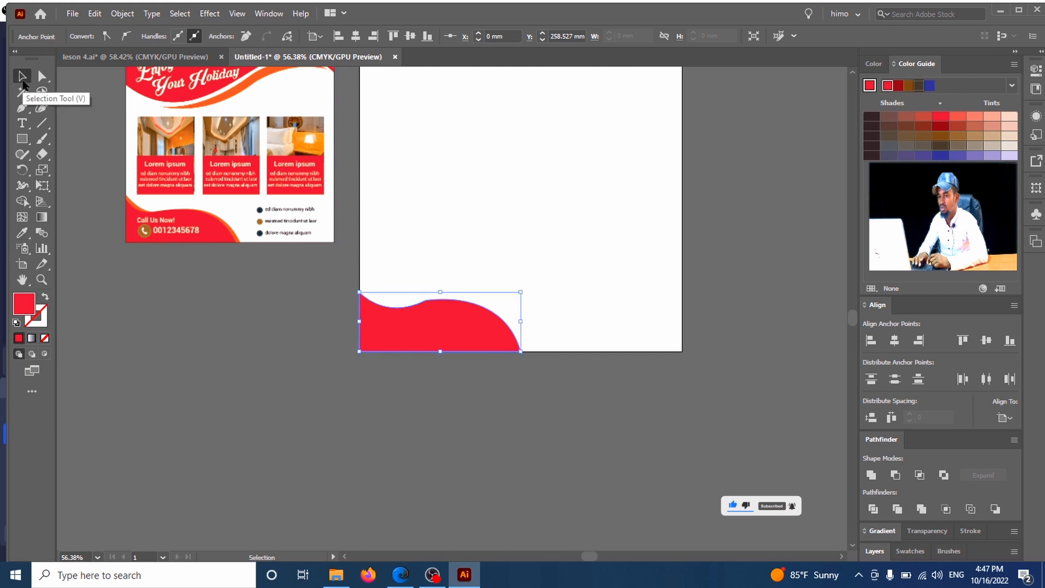
pyautogui.click(323, 340)
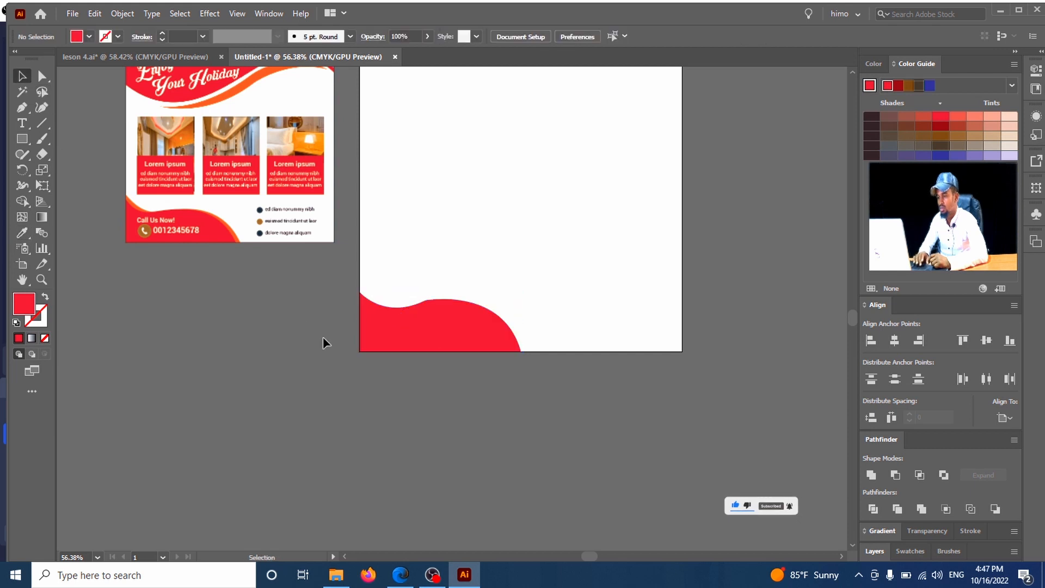
# - Round the wave's middle anchor point as far as possible to smooth the transition between its two curves
pyautogui.click(41, 77)
pyautogui.click(427, 301)
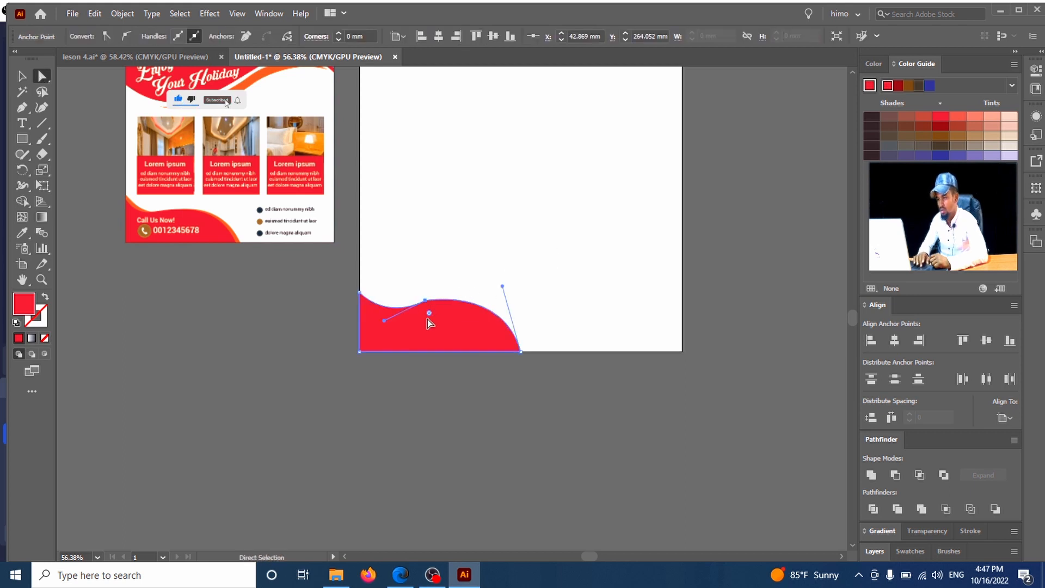
pyautogui.moveTo(429, 315); pyautogui.dragTo(482, 396)
pyautogui.click(495, 396)
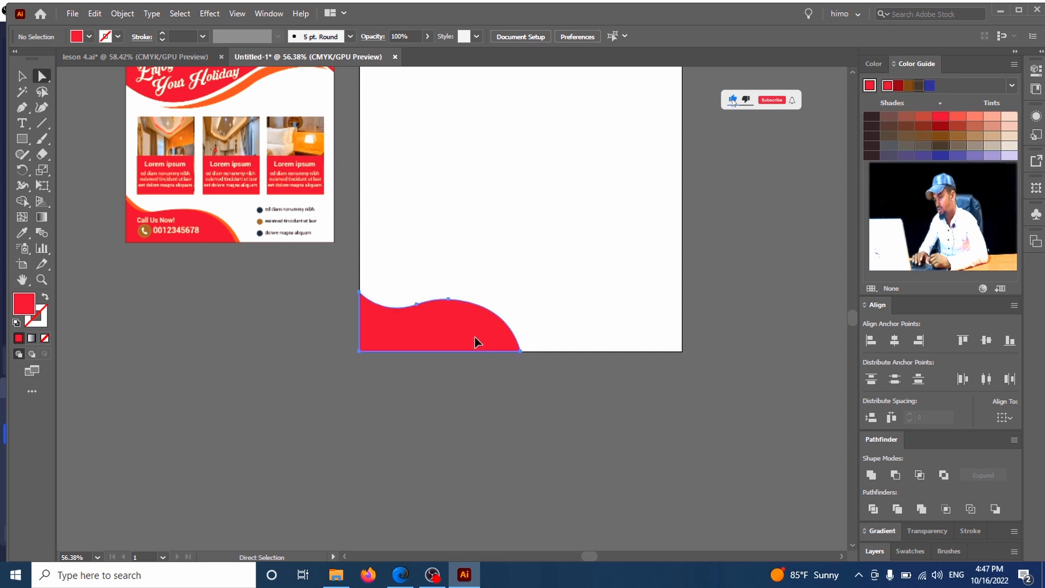
# - Pull the handle of the wave's lower-right anchor slightly inward and move the anchor along the page edge to X about 107 mm
pyautogui.click(521, 353)
pyautogui.click(521, 352)
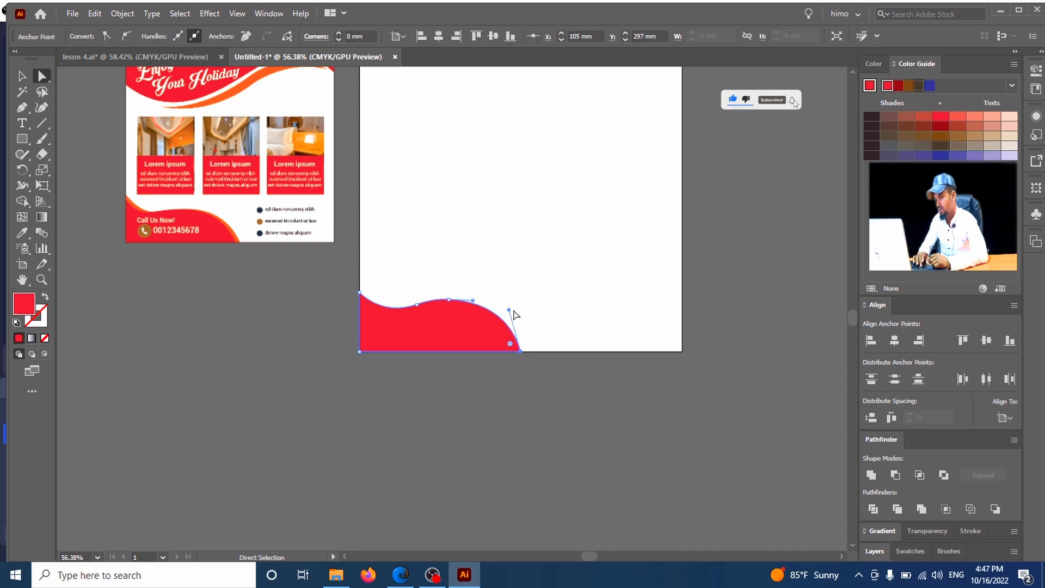
pyautogui.moveTo(509, 308); pyautogui.dragTo(504, 309)
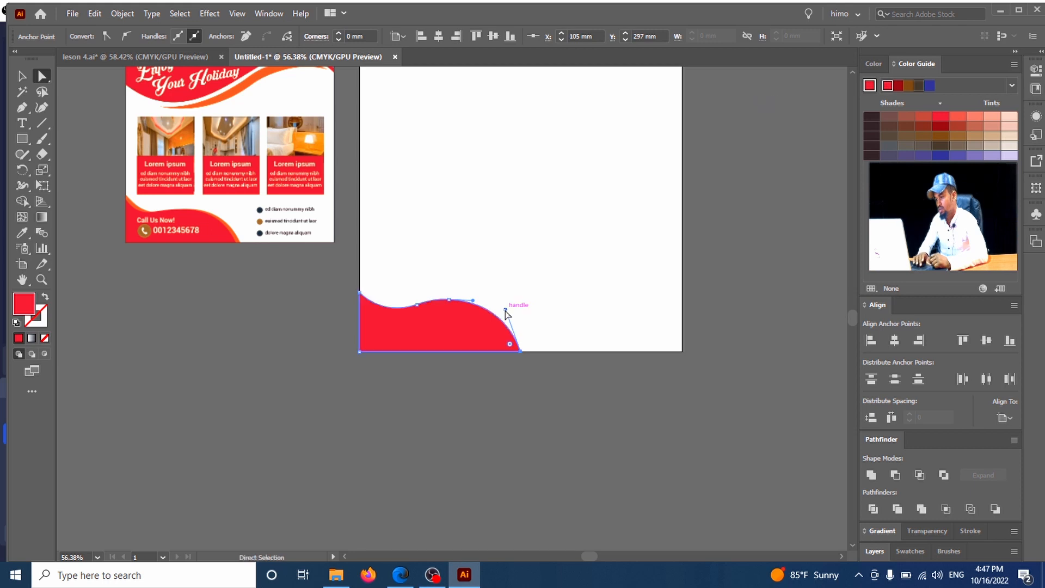
pyautogui.click(524, 396)
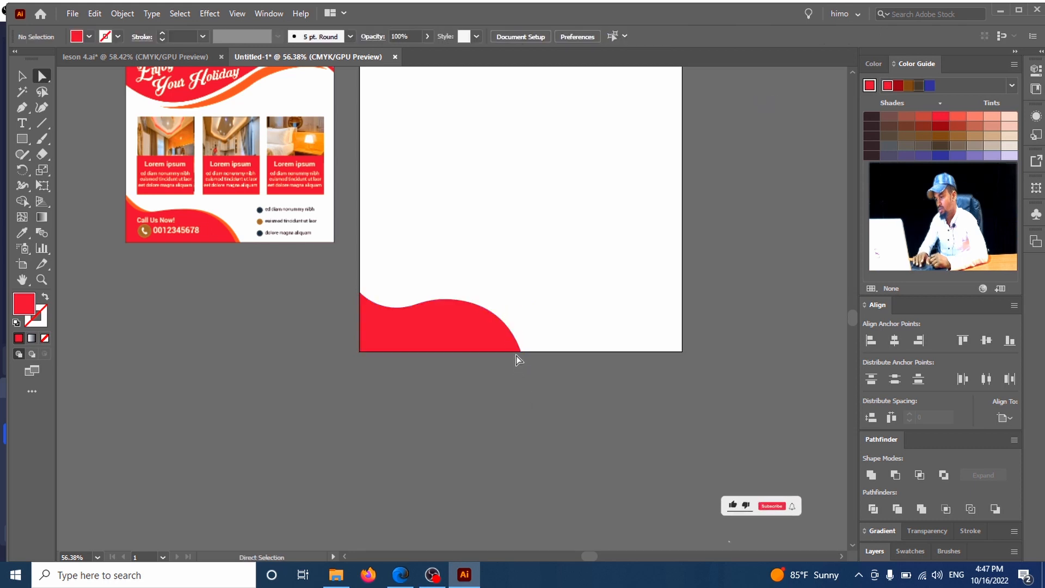
pyautogui.moveTo(520, 352); pyautogui.dragTo(524, 352)
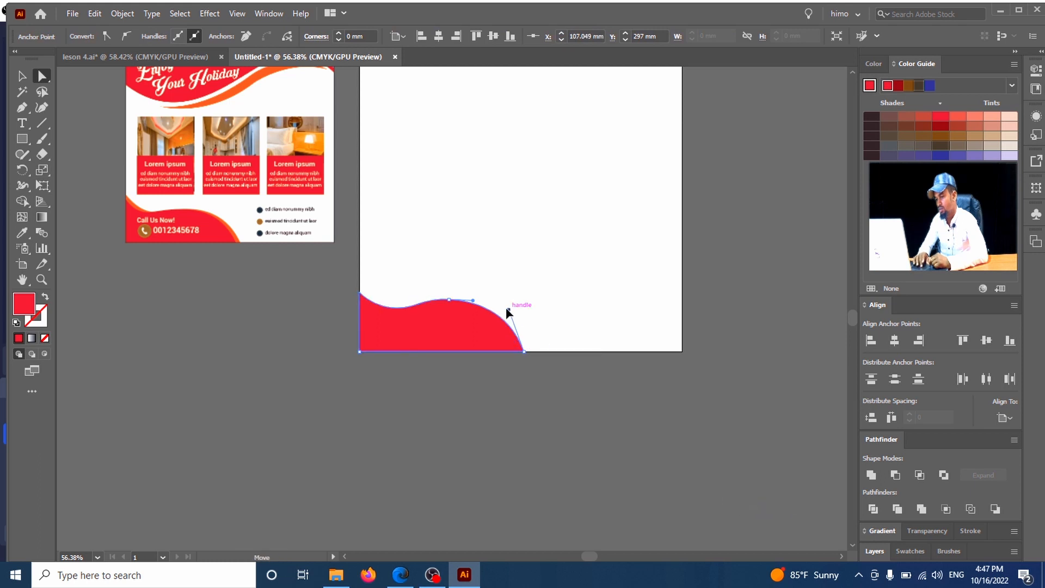
pyautogui.click(489, 397)
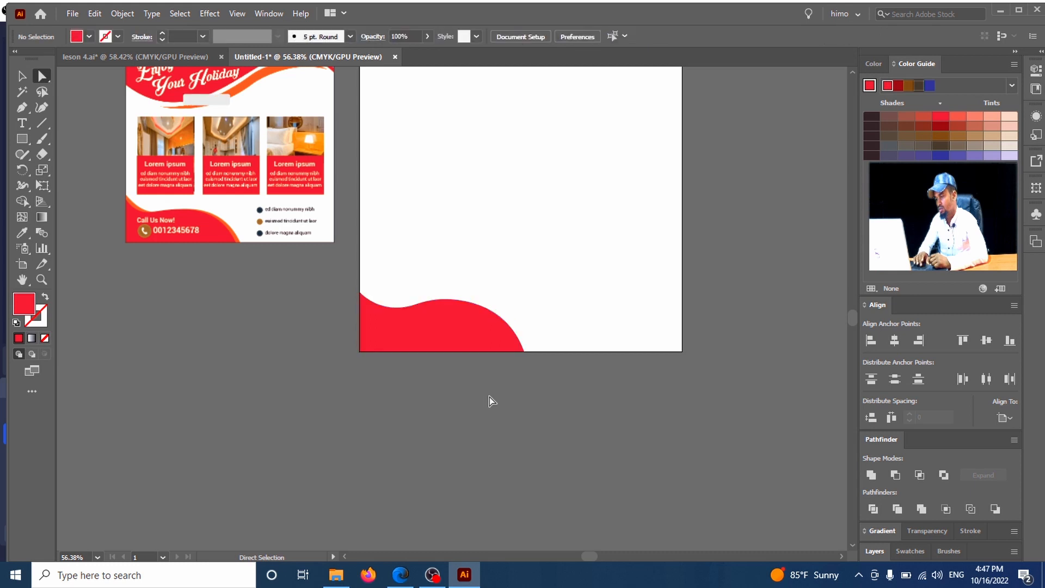
# - Widen the wave by moving its lower-right anchor farther along the page's bottom edge and shift its handle slightly inward
pyautogui.click(518, 342)
pyautogui.moveTo(523, 353); pyautogui.dragTo(530, 352)
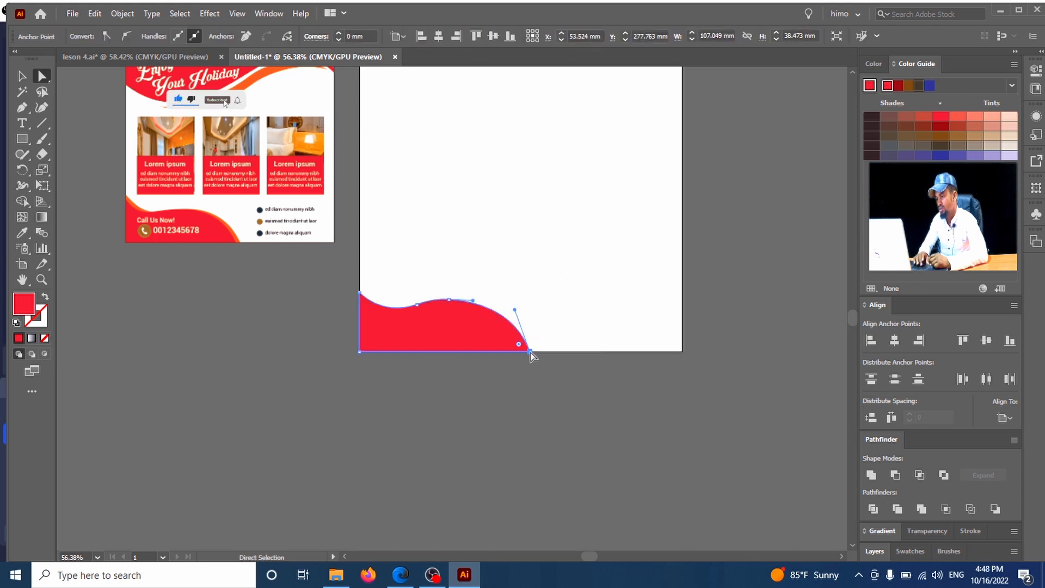
pyautogui.moveTo(514, 310); pyautogui.dragTo(510, 311)
pyautogui.click(525, 313)
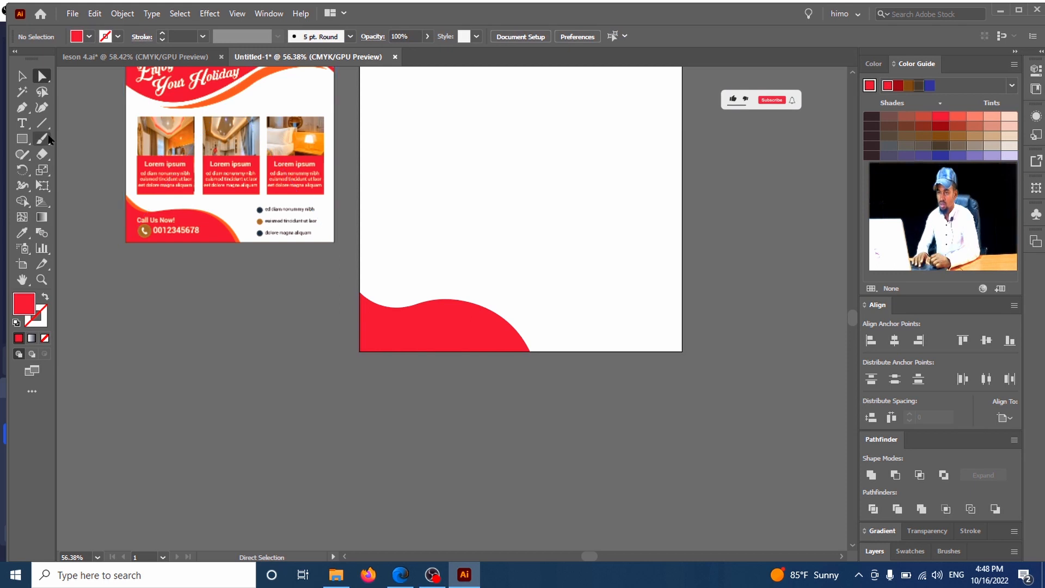
# - Raise the wave's upper-left anchor along the page's left edge to Y about 256.4 mm
pyautogui.click(21, 81)
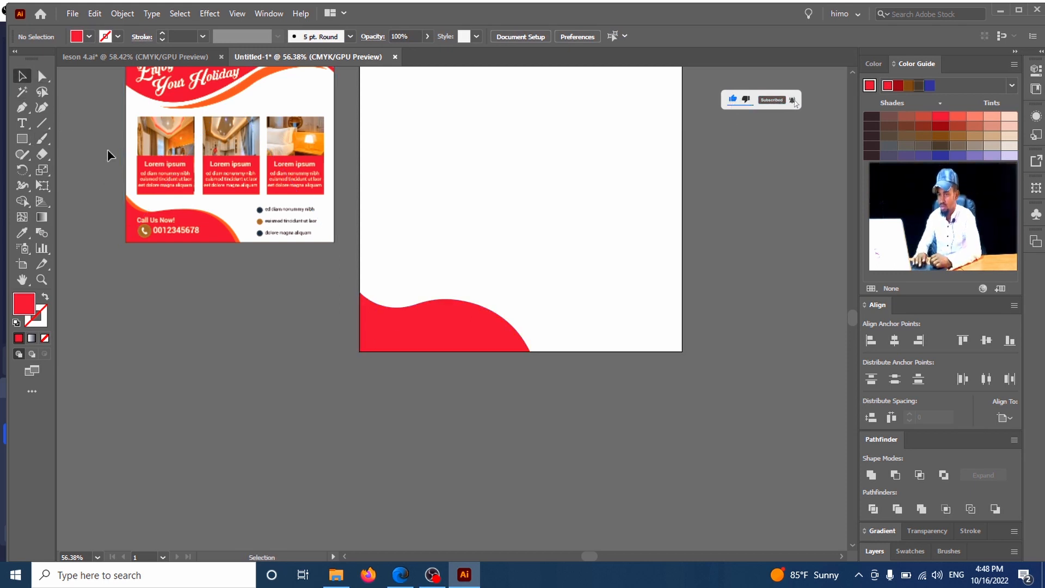
pyautogui.click(39, 80)
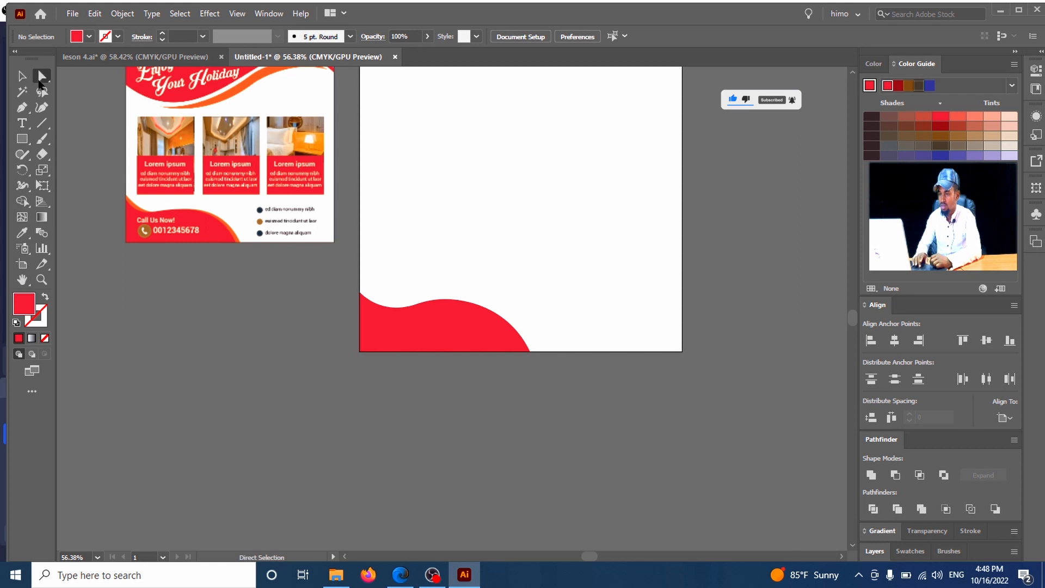
pyautogui.click(364, 298)
pyautogui.moveTo(361, 295); pyautogui.dragTo(360, 291)
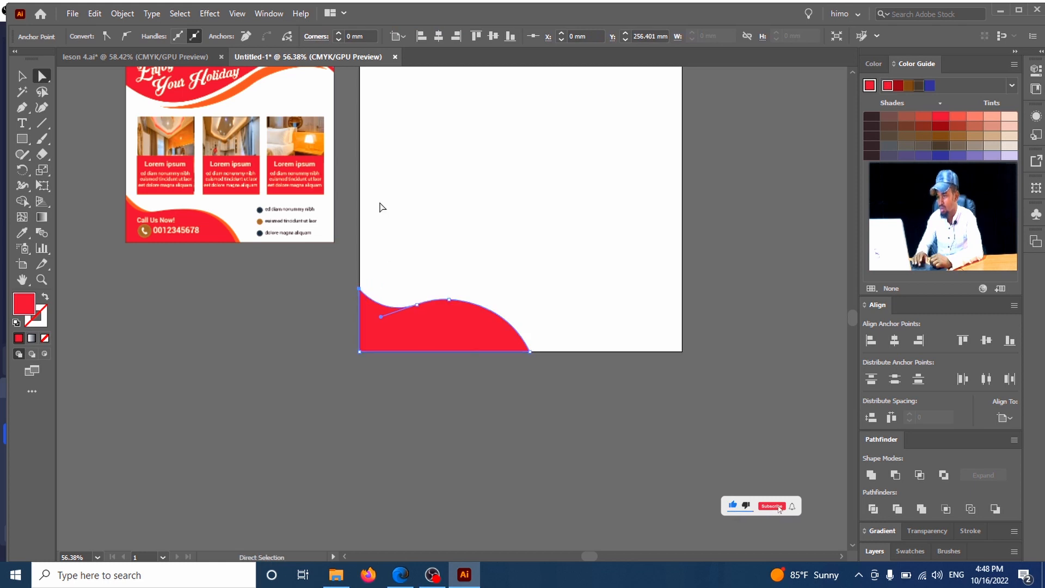
pyautogui.click(382, 207)
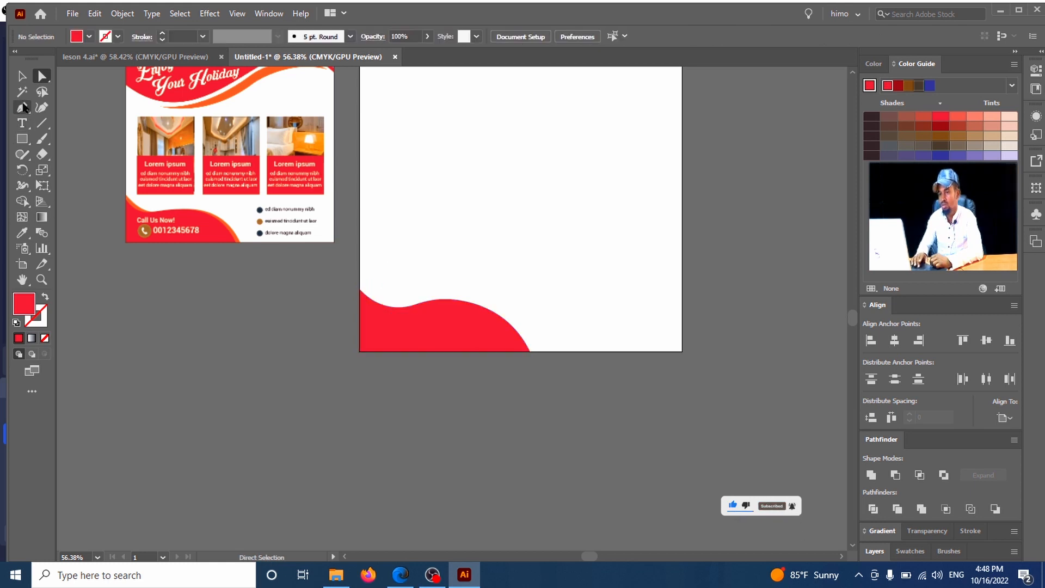
# - Copy the red wave and paste the duplicate directly behind it
pyautogui.click(22, 76)
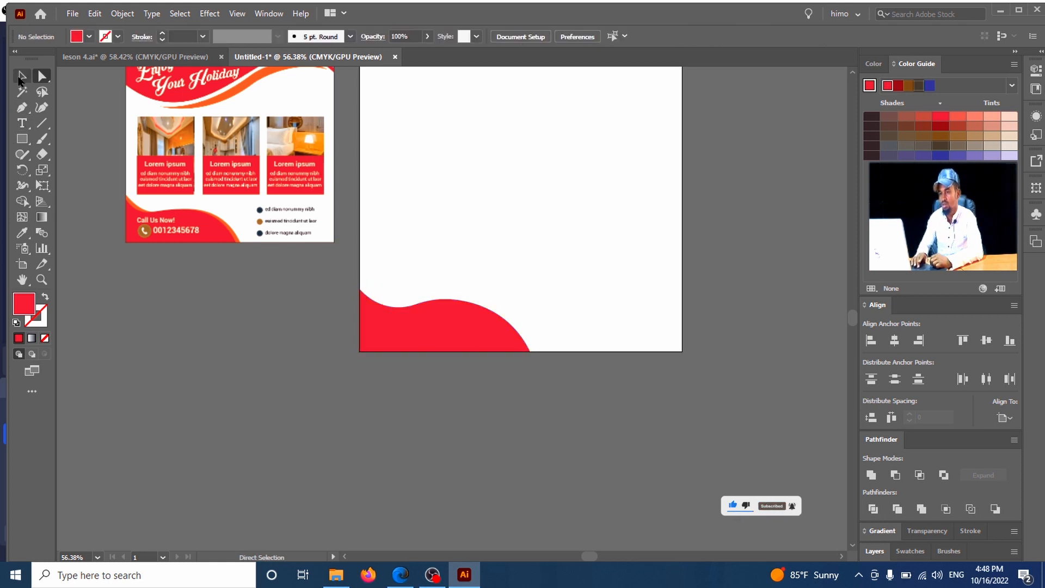
pyautogui.click(452, 320)
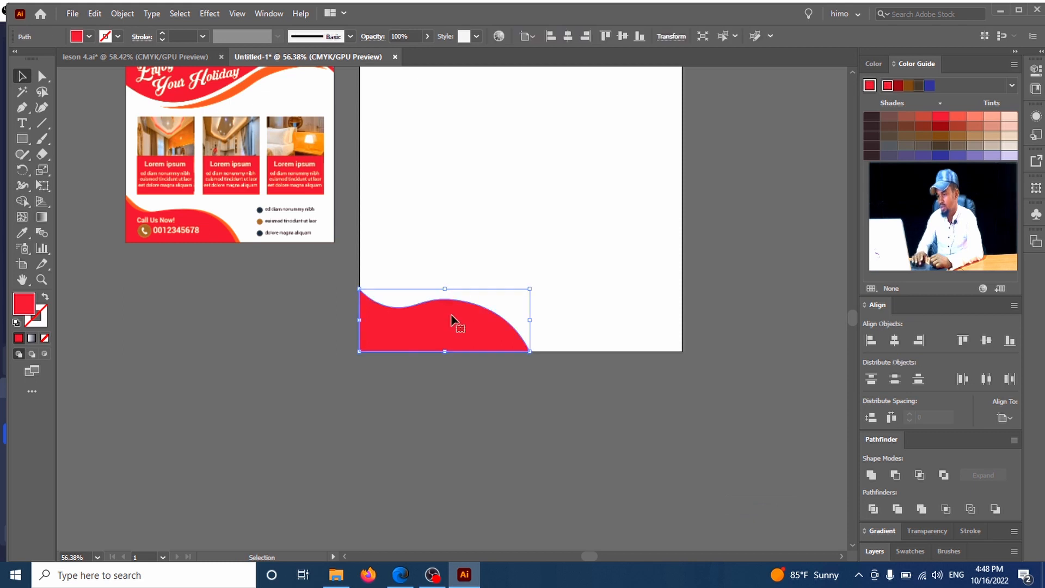
pyautogui.click(95, 13)
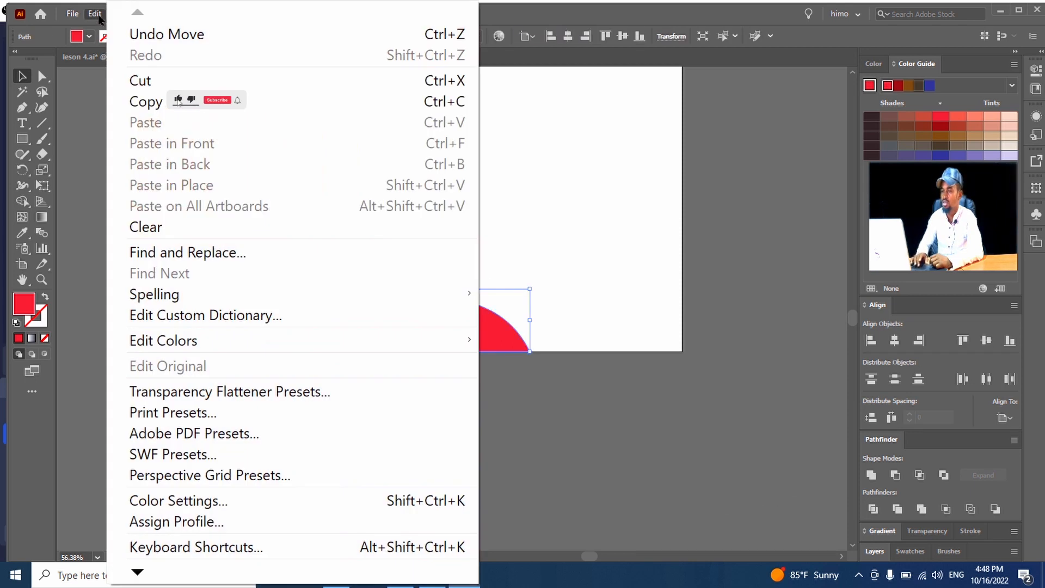
pyautogui.click(158, 102)
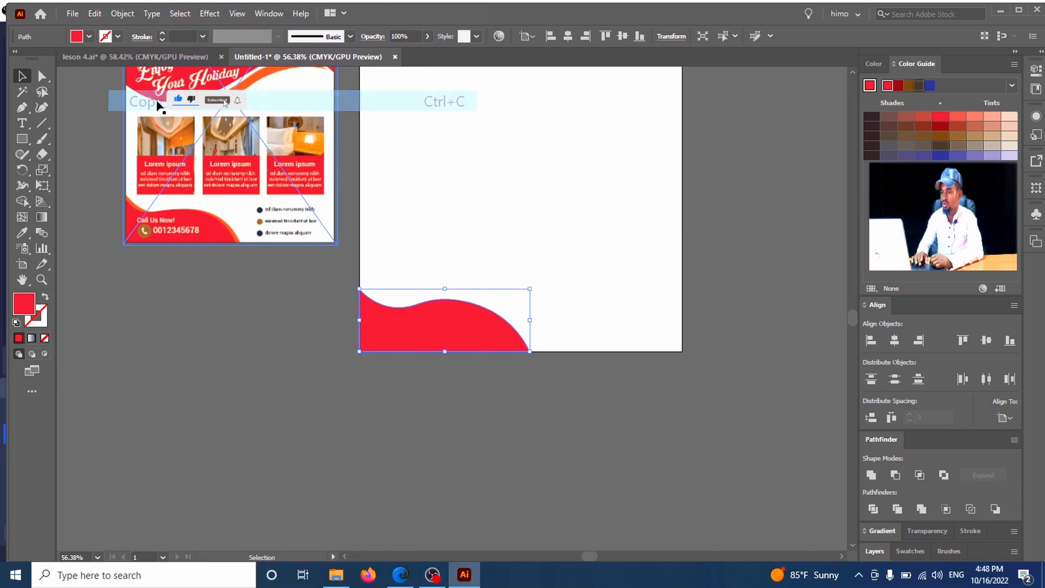
pyautogui.click(90, 16)
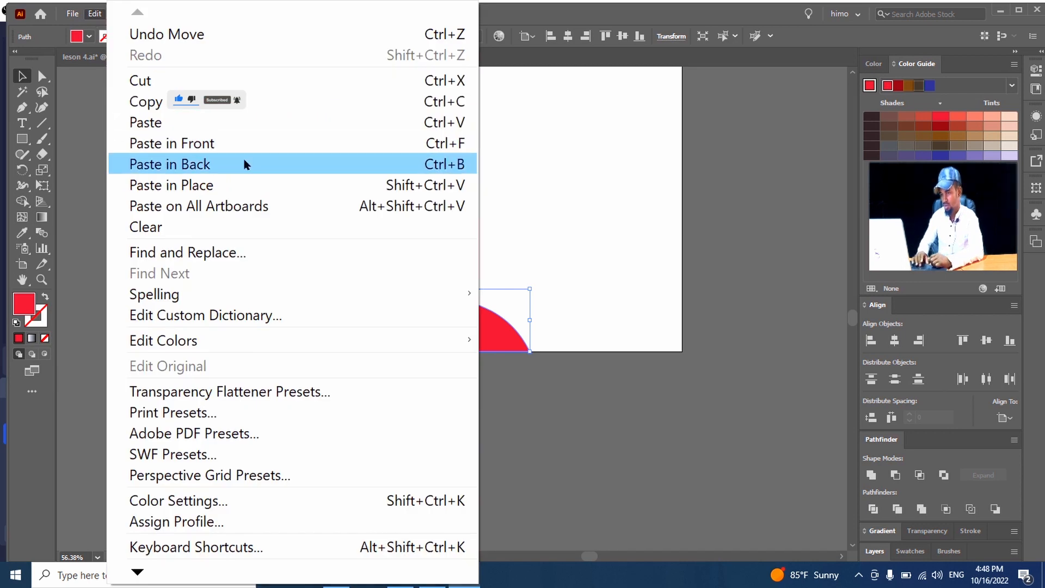
pyautogui.click(206, 166)
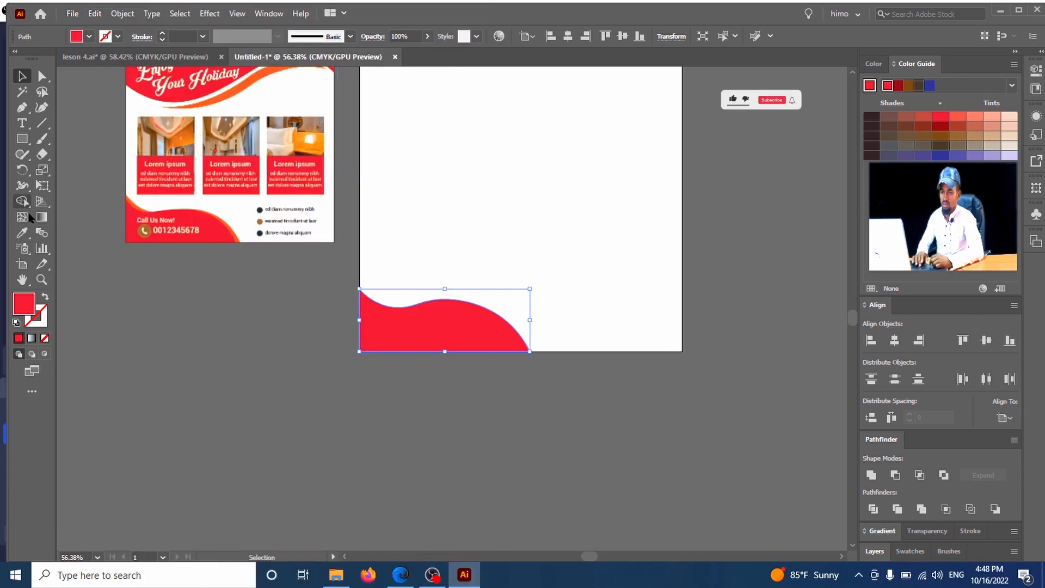
# - Fill the back copy with the reference flyer's orange and stretch it slightly upward and rightward to form a thin border along the red wave
pyautogui.click(22, 234)
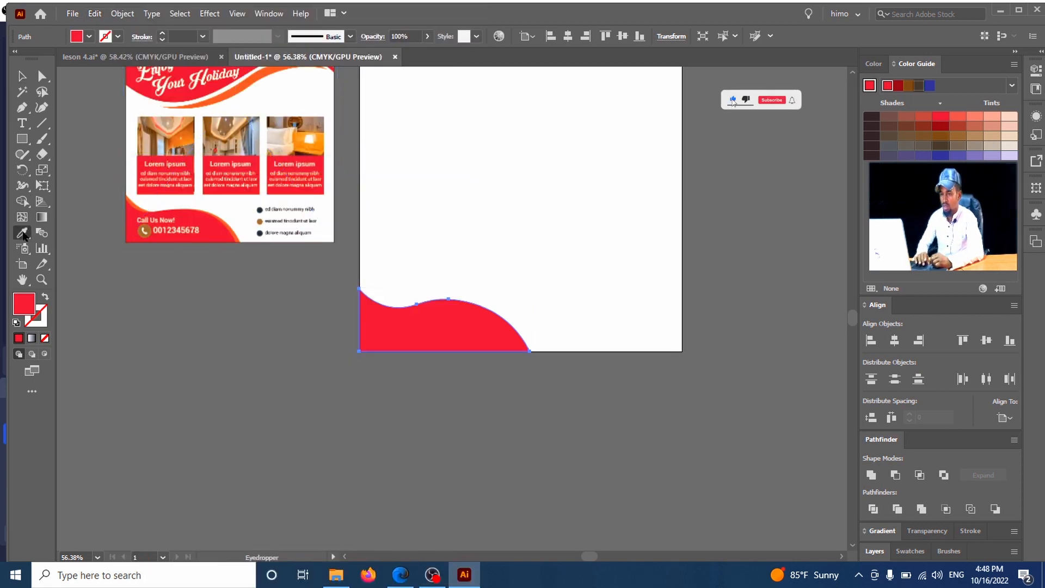
pyautogui.click(131, 199)
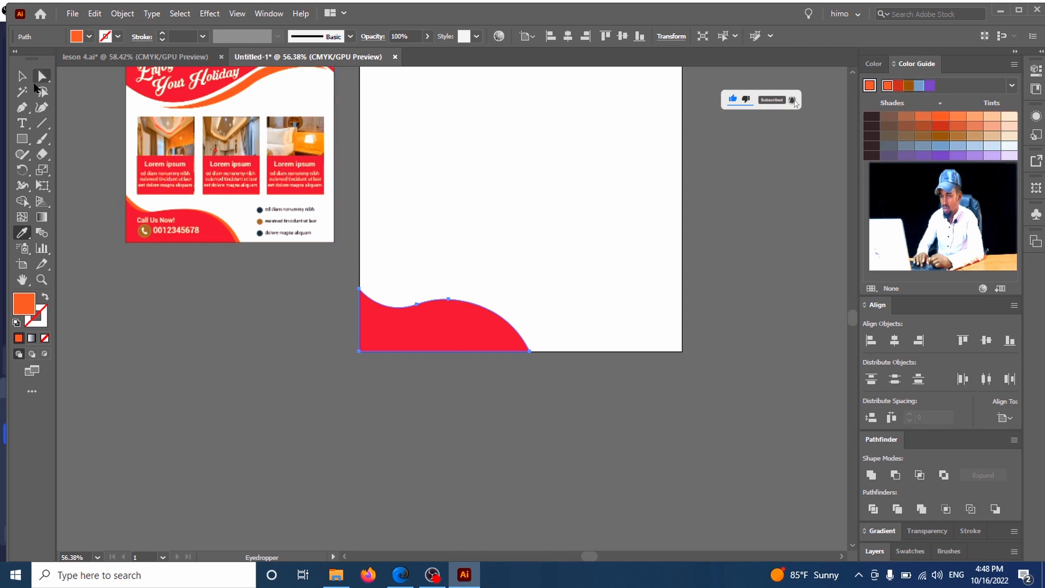
pyautogui.click(23, 78)
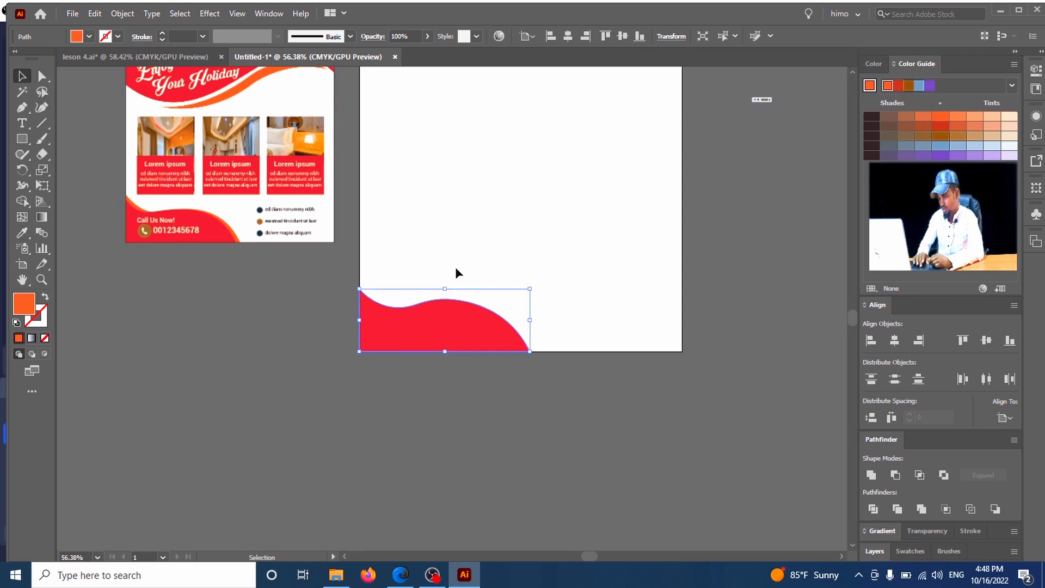
pyautogui.moveTo(444, 289); pyautogui.dragTo(443, 284)
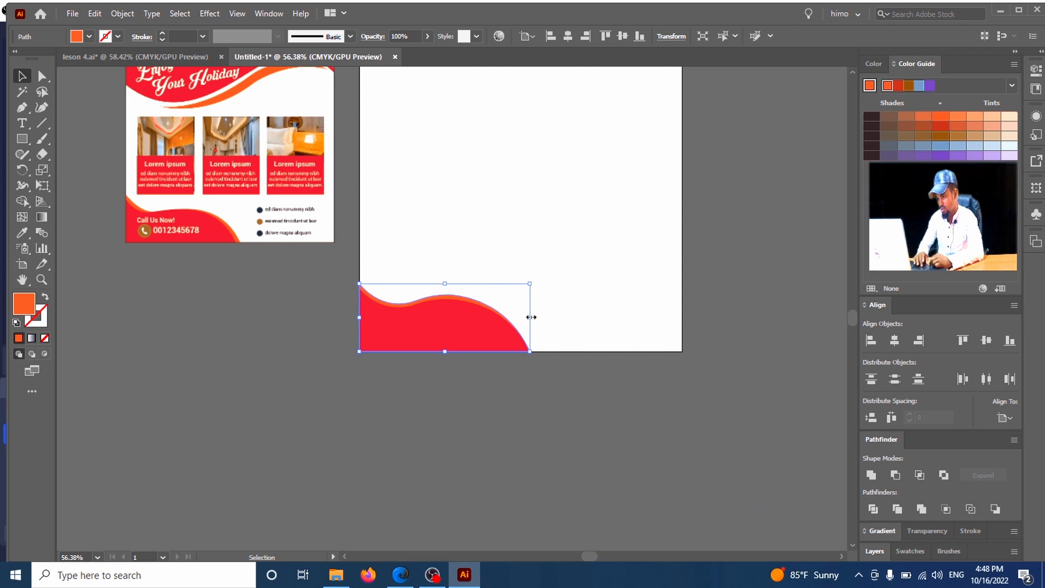
pyautogui.moveTo(531, 317); pyautogui.dragTo(536, 316)
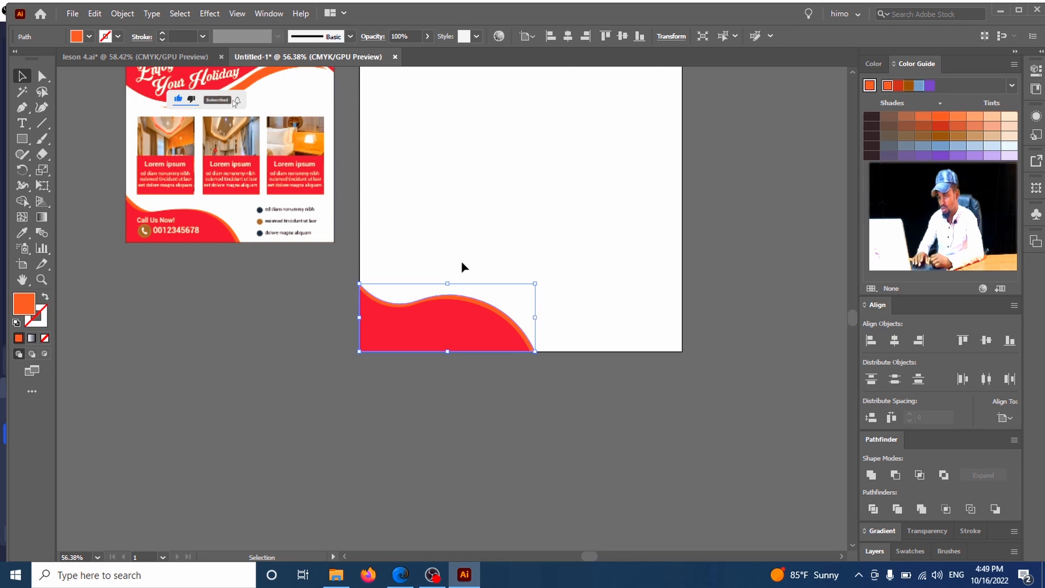
# - Shorten the orange back copy slightly and raise its upper-left anchor along the page's left edge to Y about 250 mm
pyautogui.moveTo(449, 285); pyautogui.dragTo(447, 289)
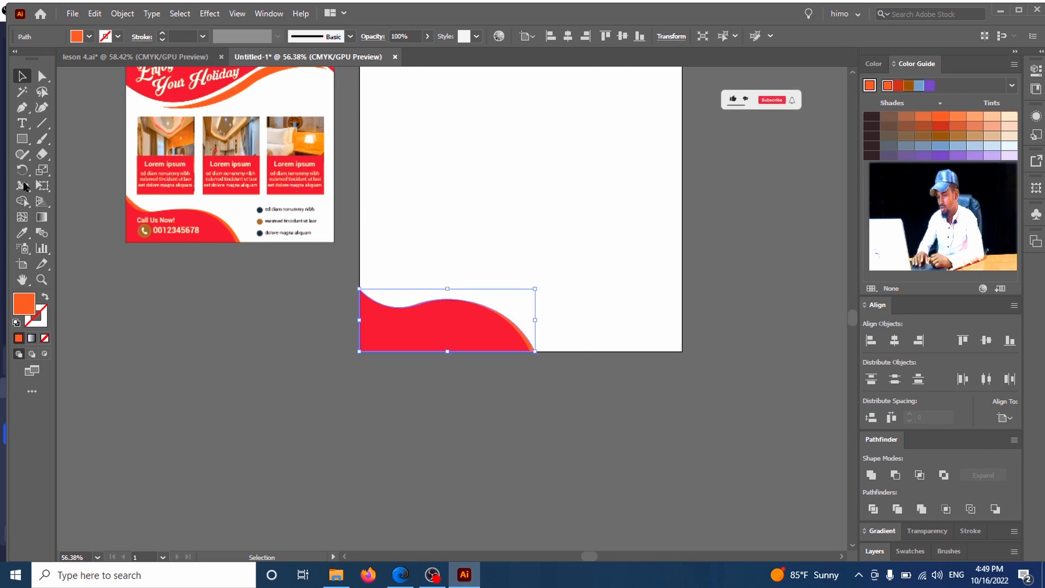
pyautogui.click(42, 81)
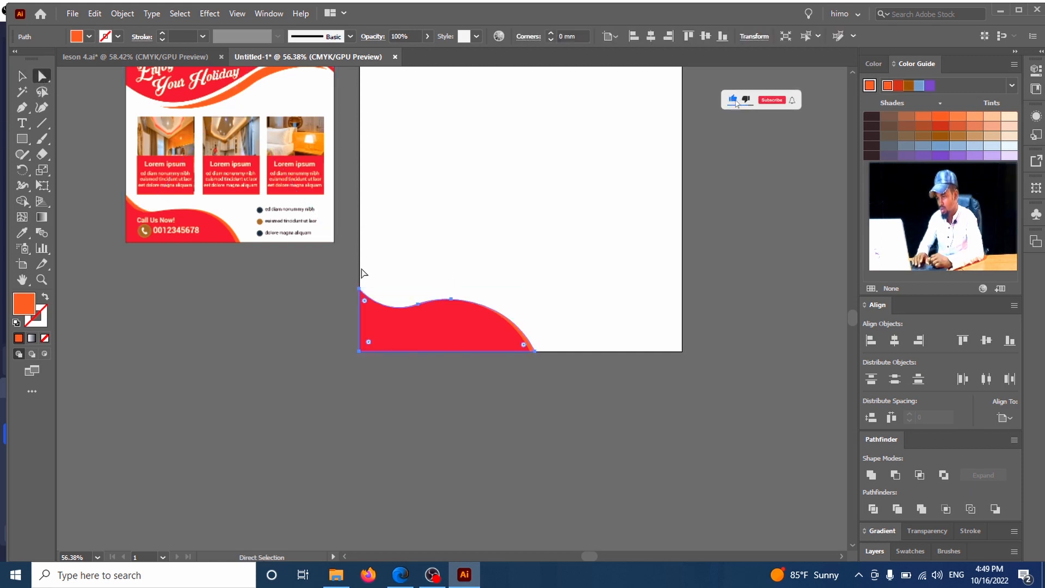
pyautogui.click(359, 289)
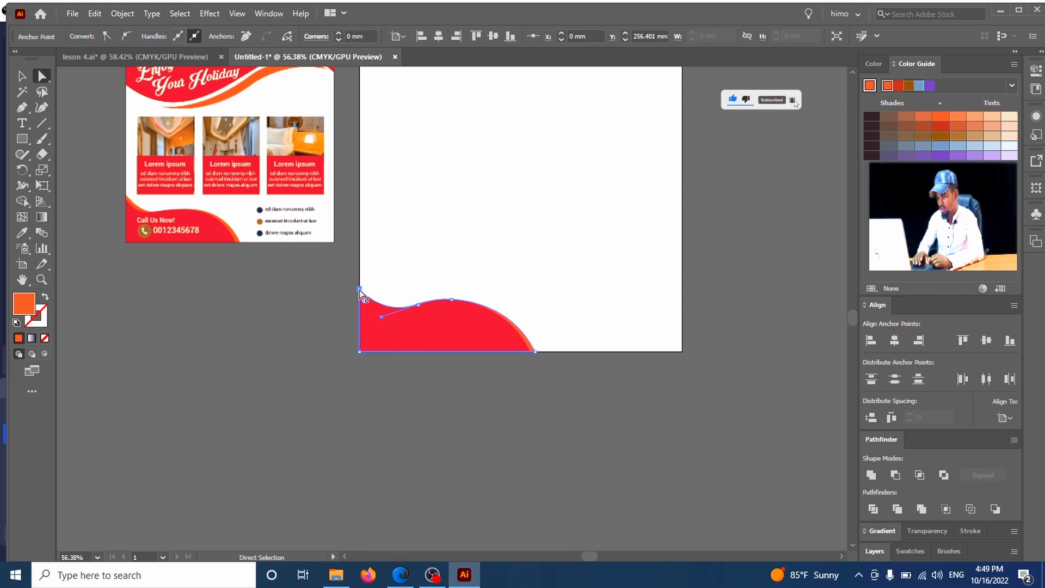
pyautogui.moveTo(360, 287); pyautogui.dragTo(359, 279)
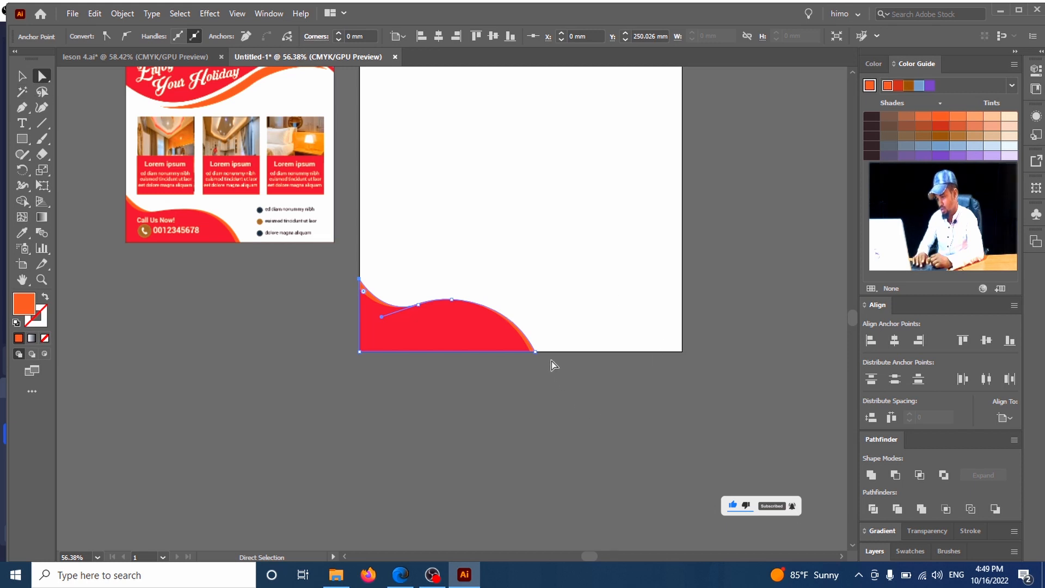
# - Move the orange back shape's lower-right anchor outward along the page's bottom edge to X about 116 mm
pyautogui.click(535, 352)
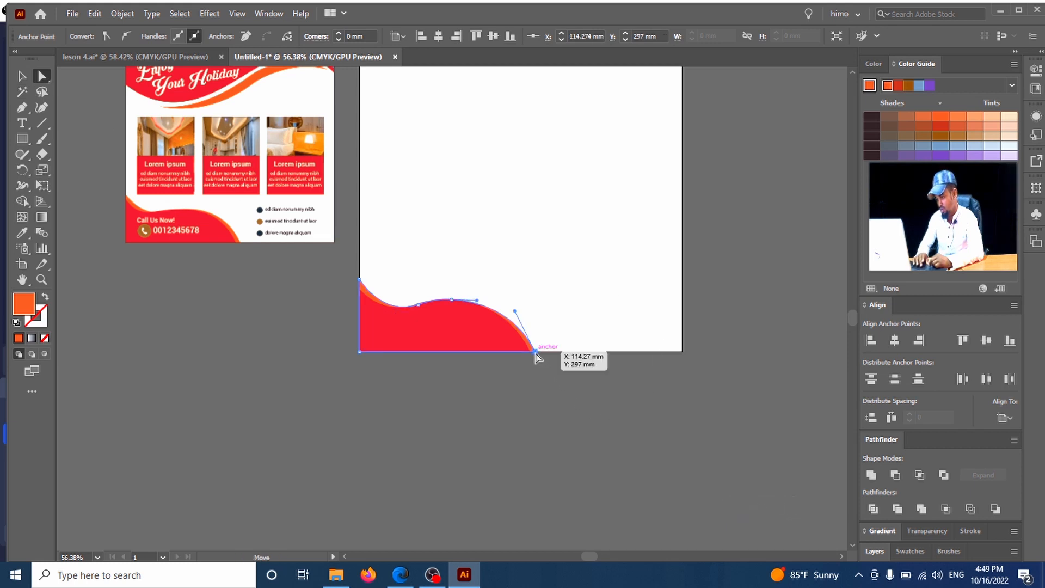
pyautogui.moveTo(536, 353); pyautogui.dragTo(536, 351)
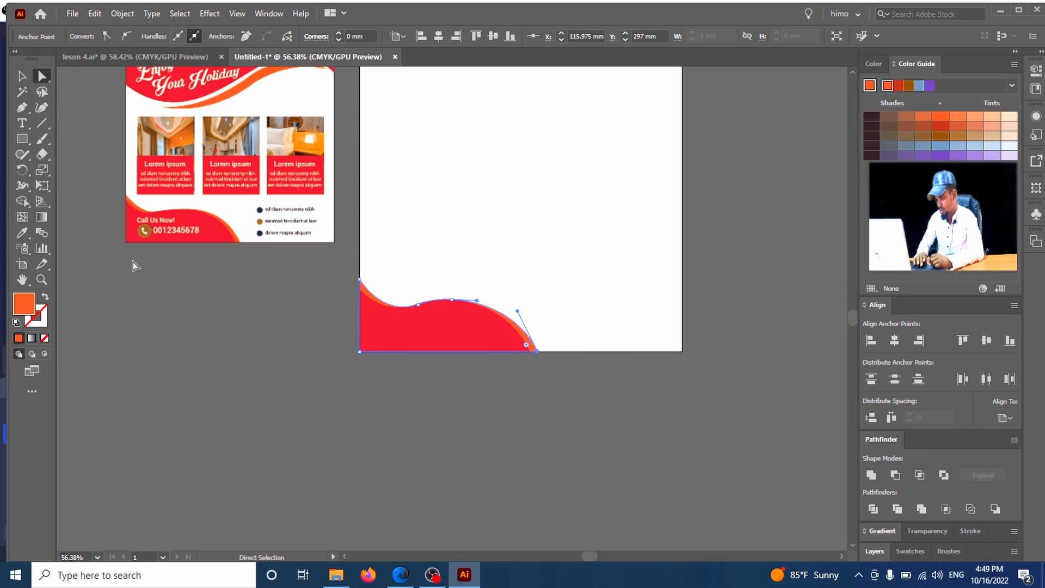
pyautogui.click(22, 76)
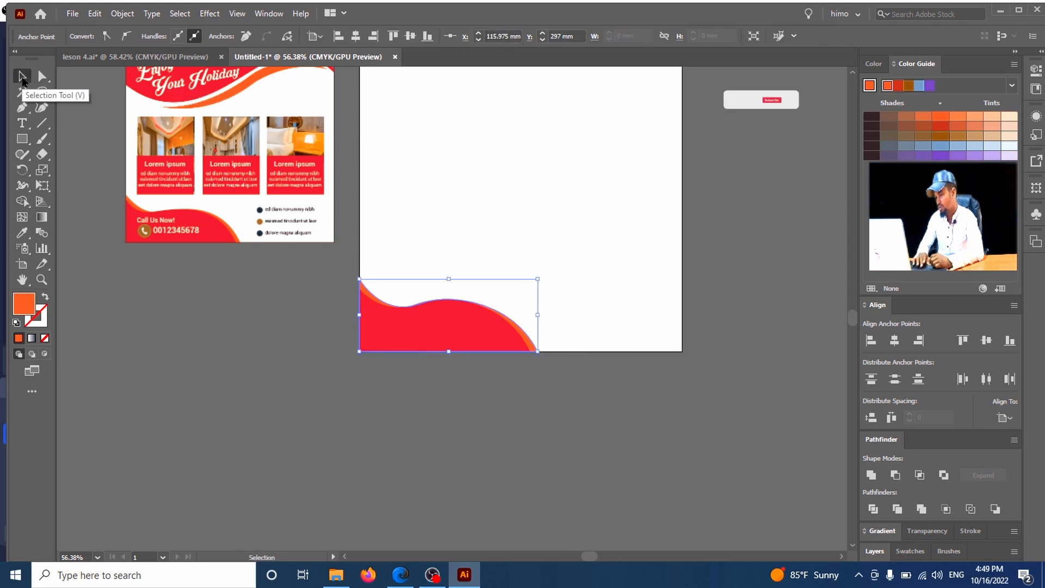
pyautogui.click(269, 332)
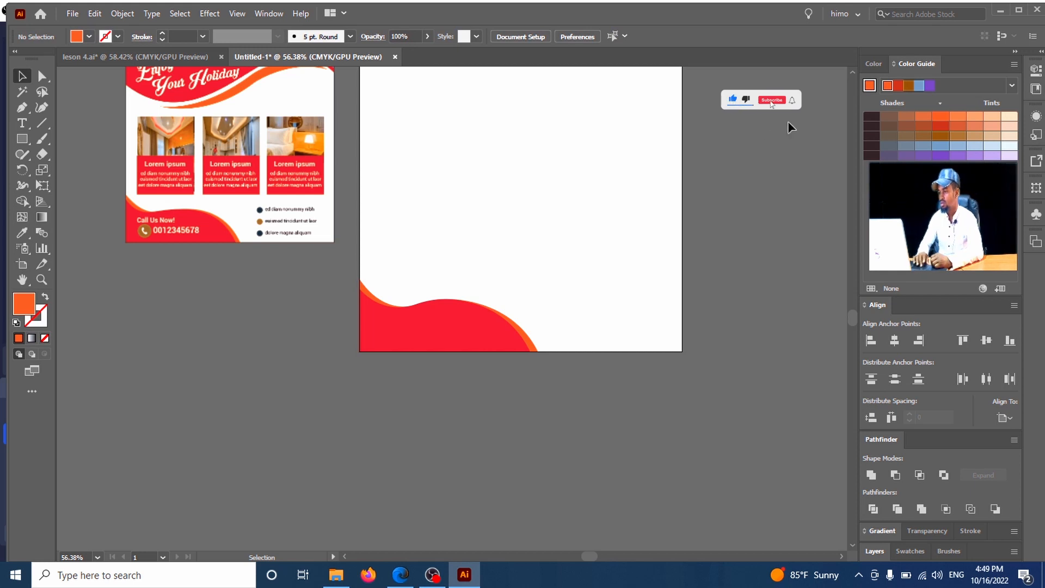
# - Draw an orange rectangle about 47.6 by 66.7 mm above the wave, near the page's left edge
pyautogui.scroll(3, 852, 77)
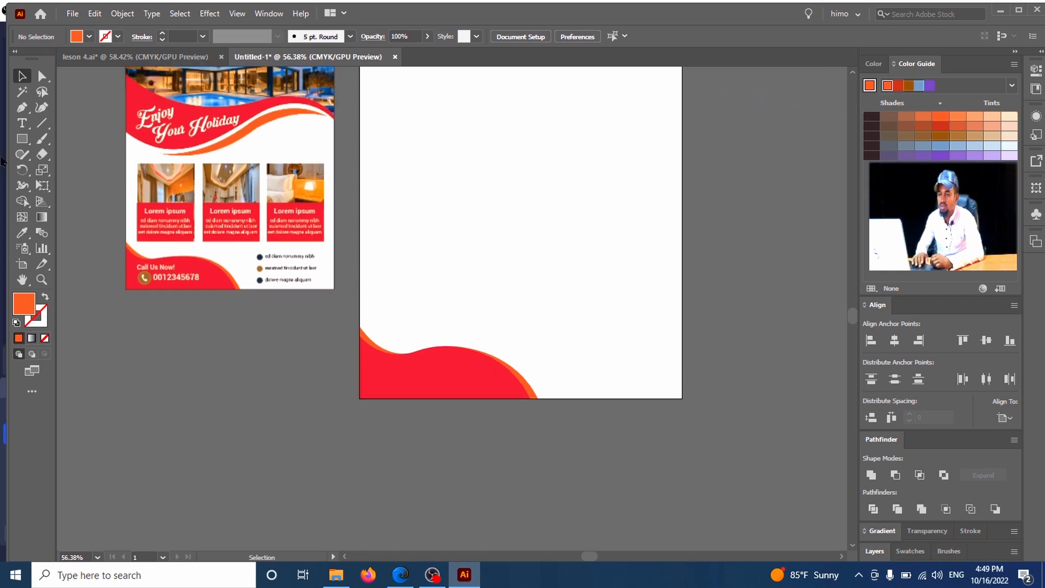
pyautogui.click(22, 139)
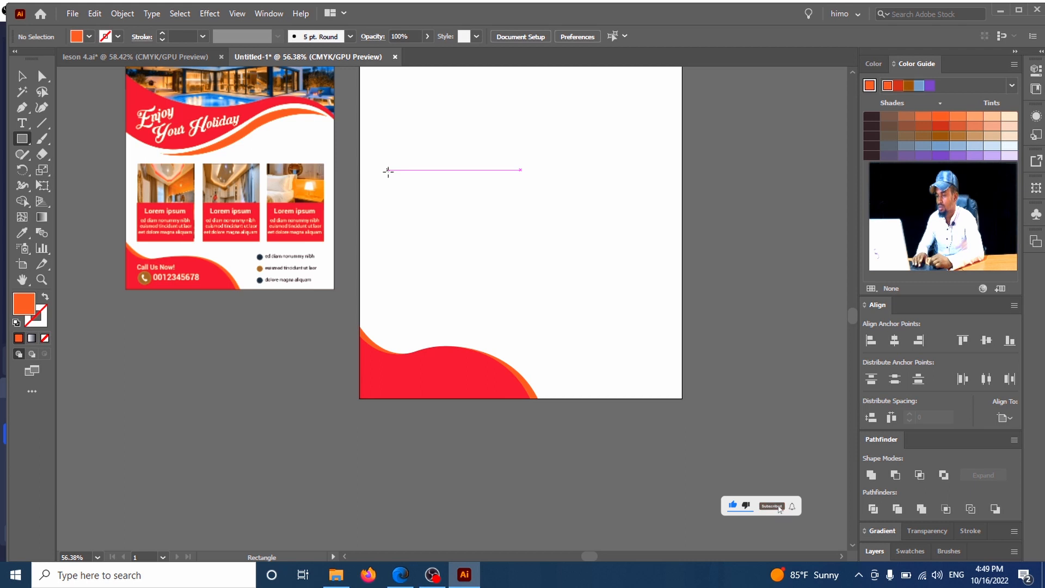
pyautogui.moveTo(388, 171); pyautogui.dragTo(462, 272)
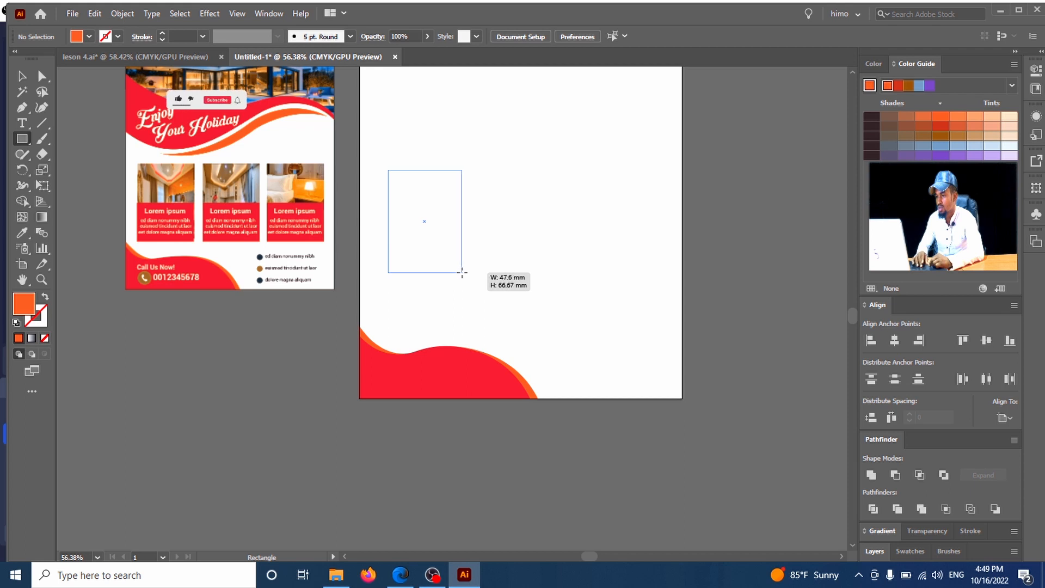
pyautogui.moveTo(462, 272); pyautogui.dragTo(462, 272)
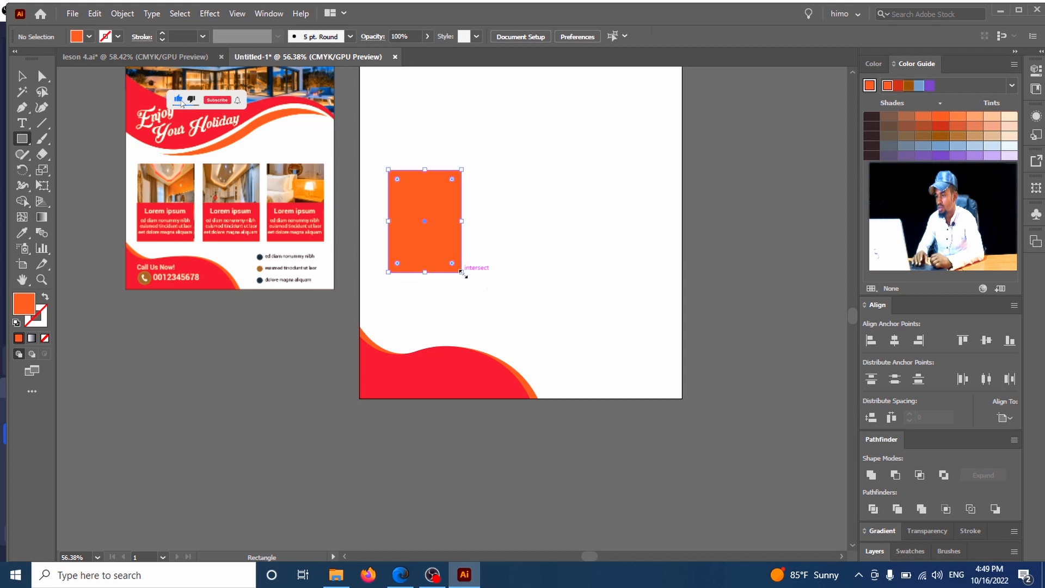
pyautogui.click(22, 79)
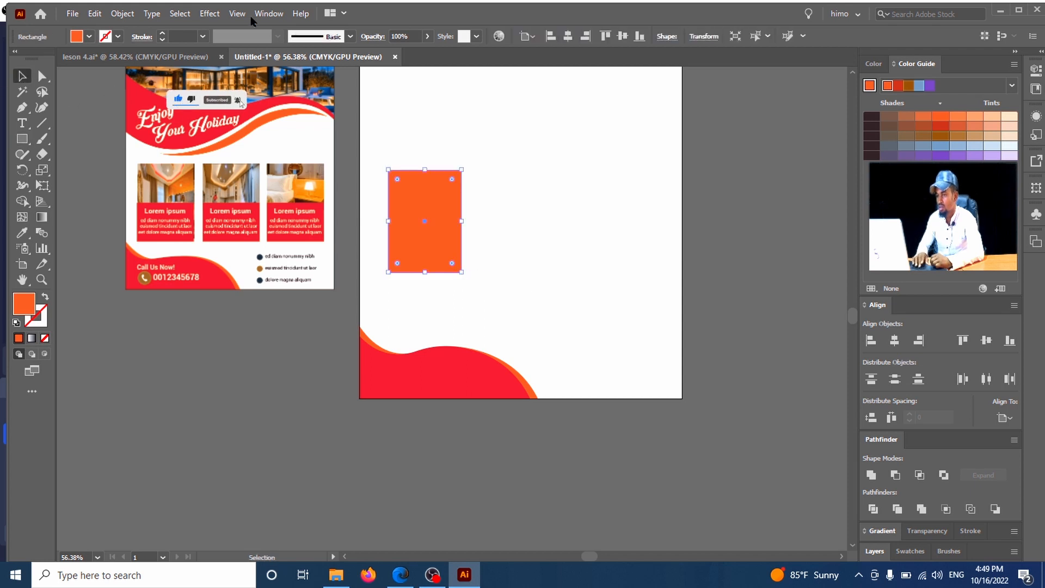
# - Copy the orange rectangle, paste it in place and move the duplicate level to its right, leaving a narrow gap
pyautogui.click(94, 13)
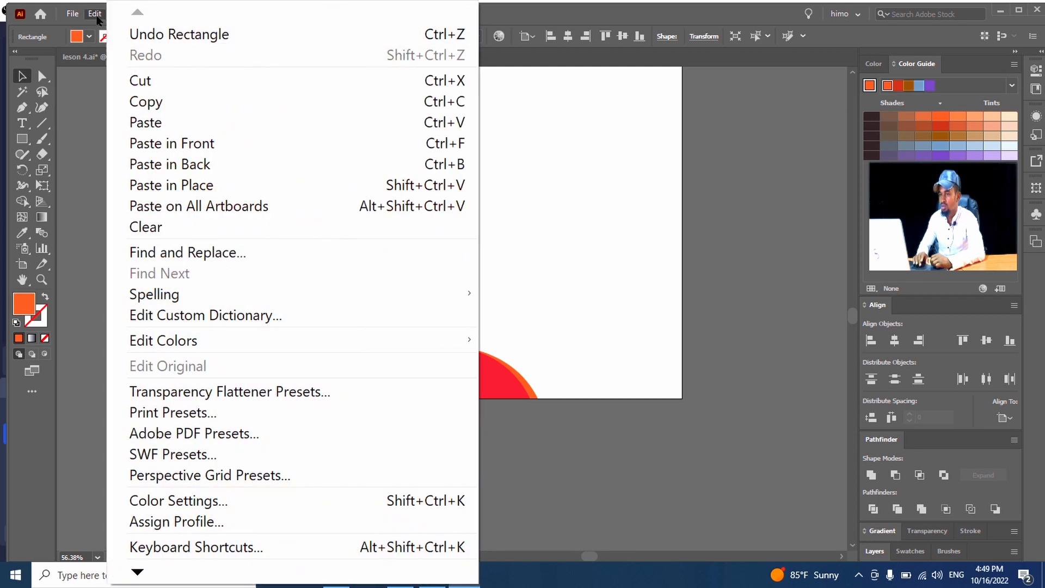
pyautogui.click(156, 104)
pyautogui.click(96, 16)
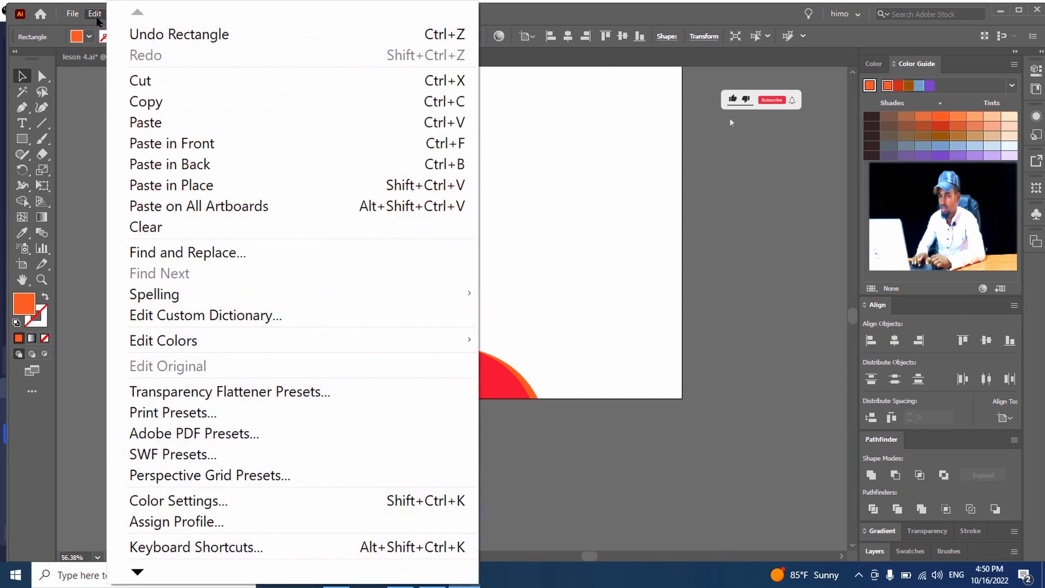
pyautogui.click(224, 184)
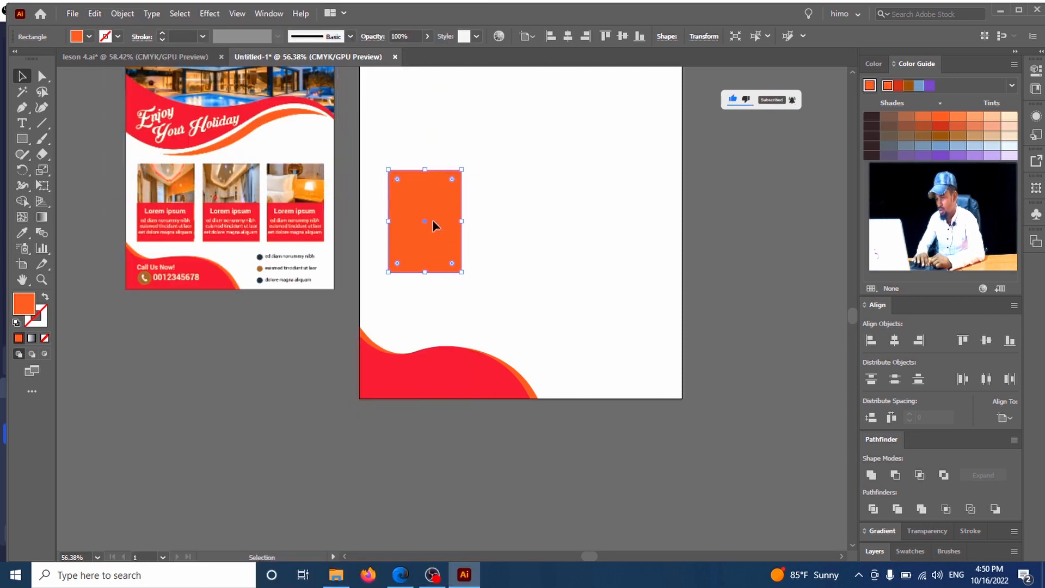
pyautogui.moveTo(451, 220); pyautogui.dragTo(526, 228)
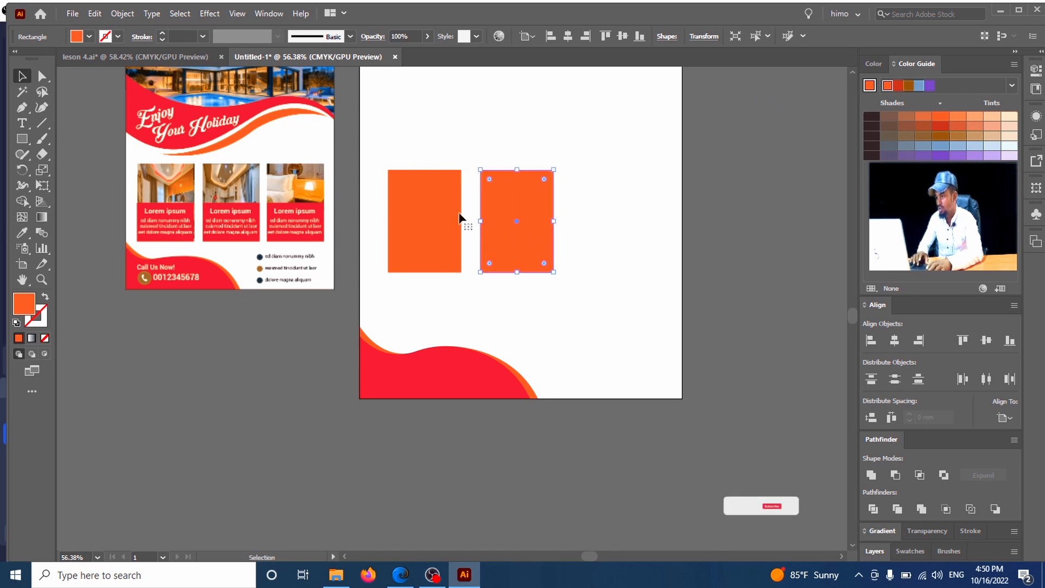
# - Duplicate the second rectangle in place and move the copy to its right with the same gap, completing a row of three
pyautogui.click(97, 14)
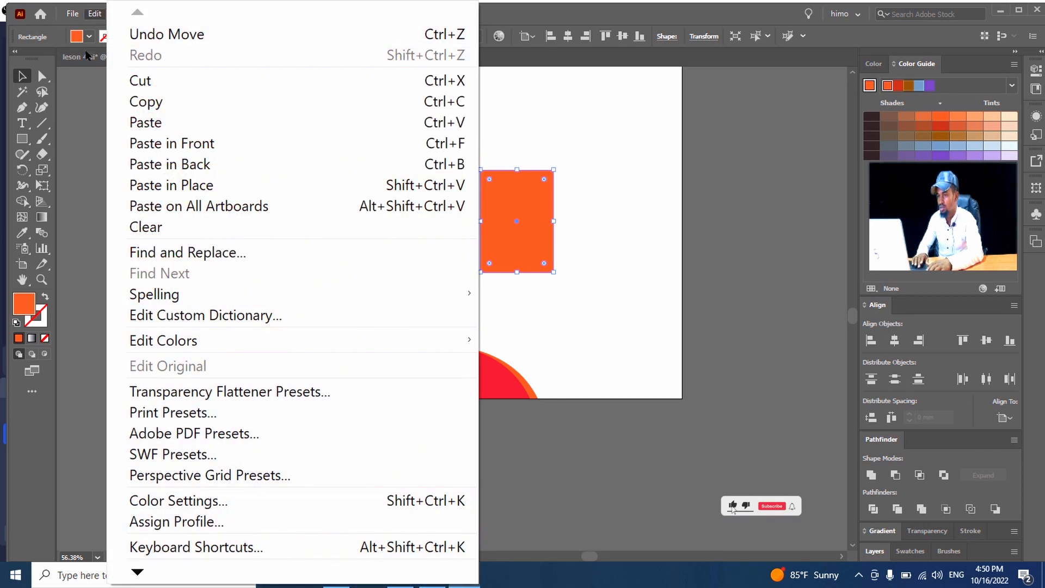
pyautogui.click(154, 102)
pyautogui.click(95, 14)
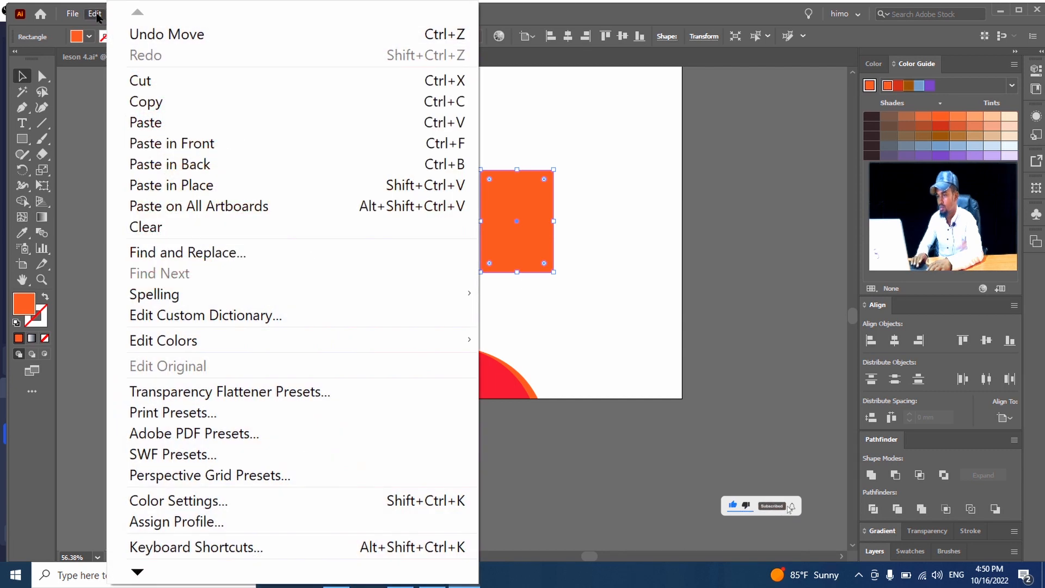
pyautogui.click(231, 184)
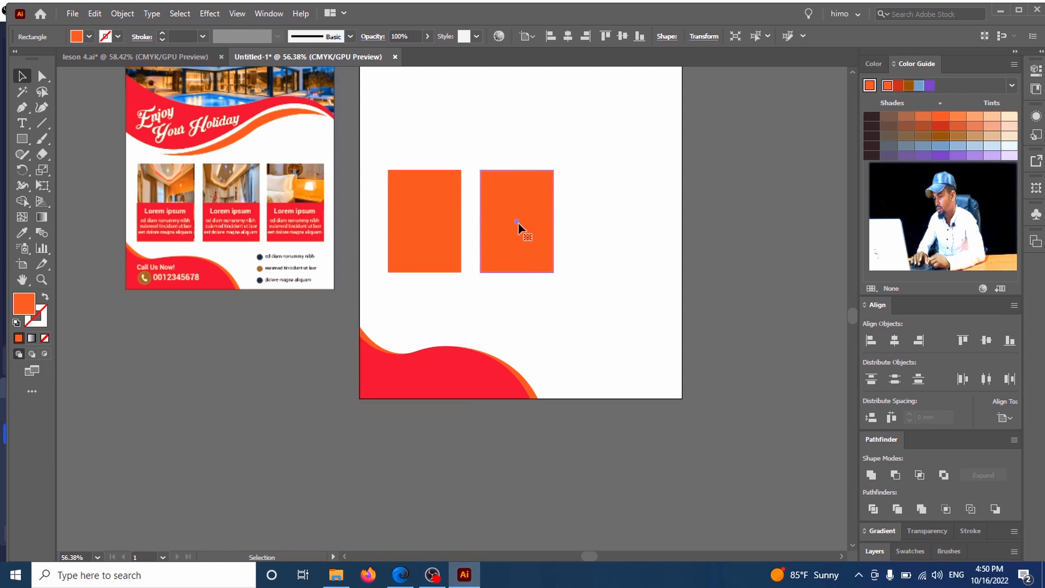
pyautogui.moveTo(517, 221); pyautogui.dragTo(614, 240)
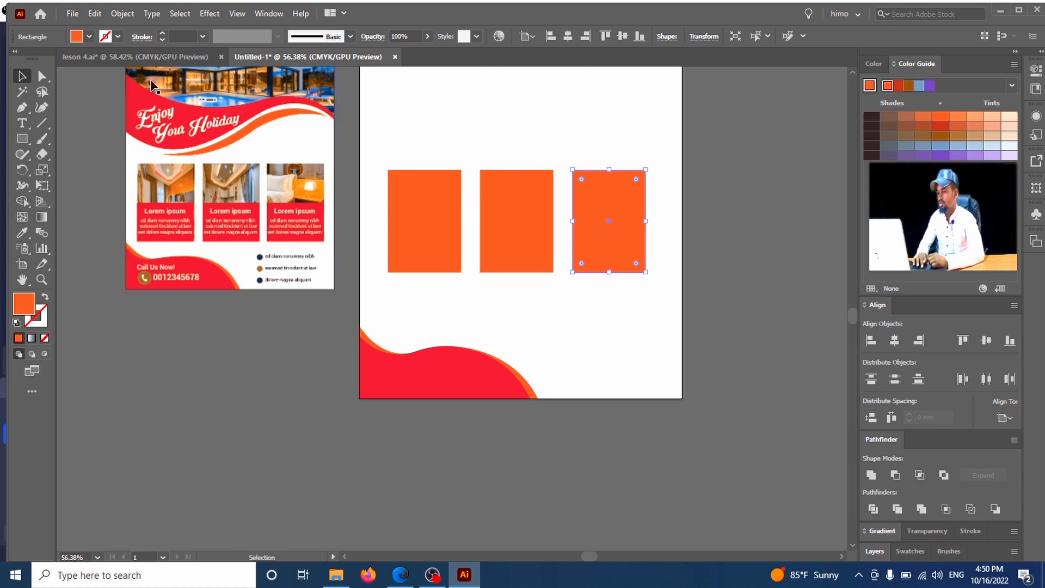
pyautogui.click(493, 107)
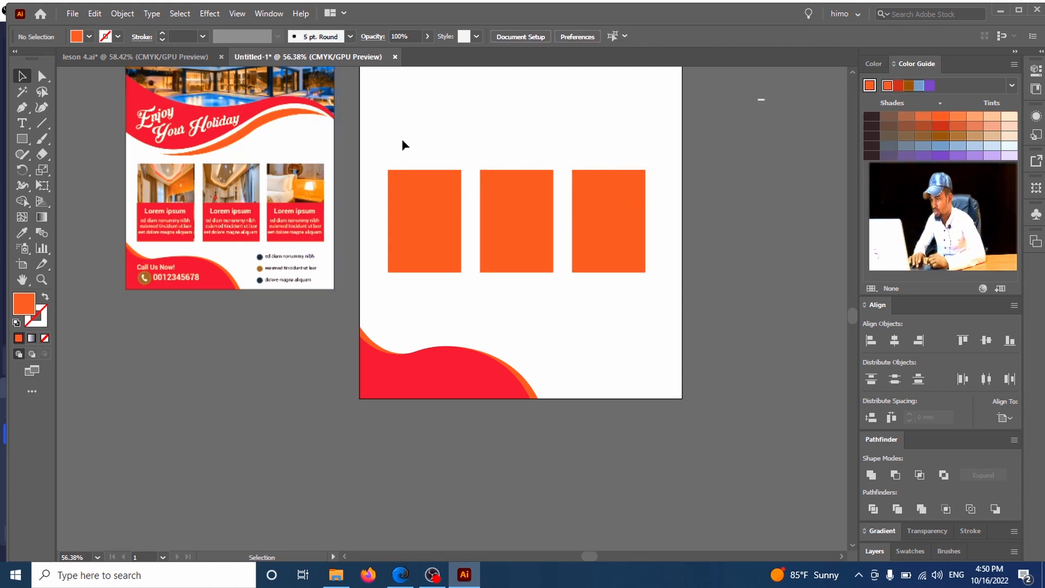
# - Try to align the three orange rectangles by their horizontal centres
pyautogui.moveTo(401, 140); pyautogui.dragTo(647, 235)
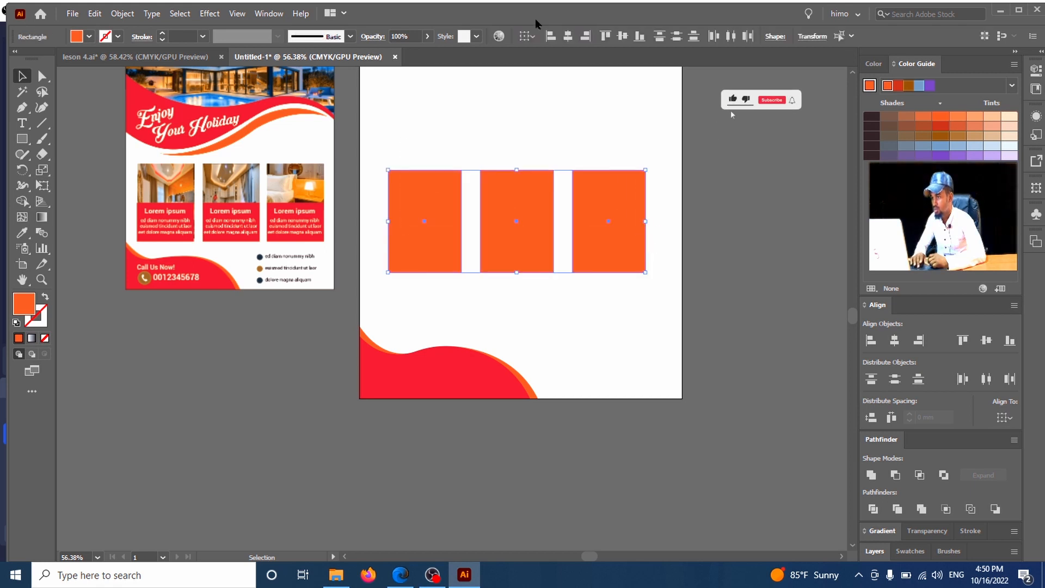
pyautogui.click(572, 37)
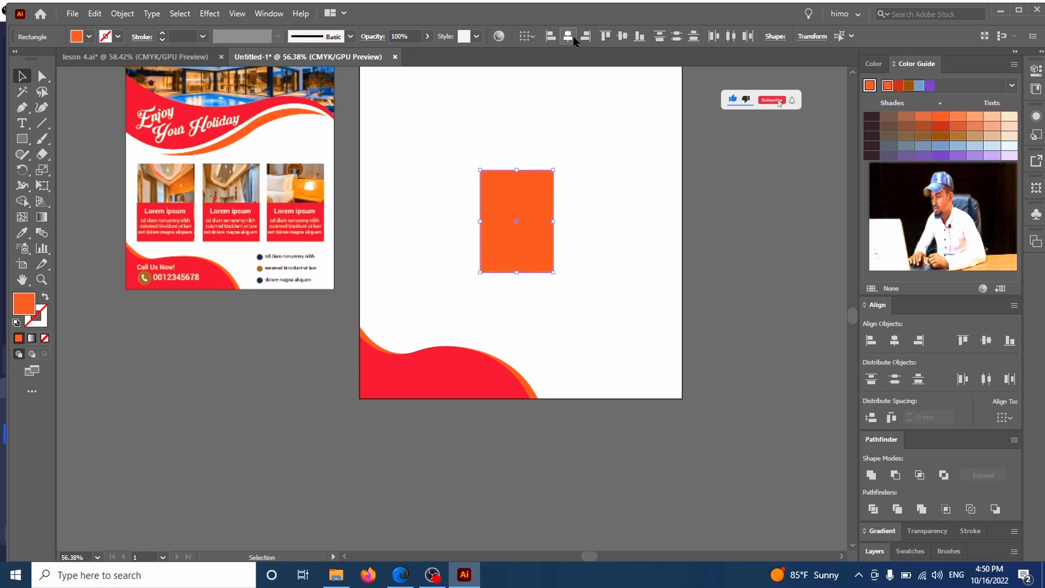
pyautogui.hotkey('ctrl', 'z')
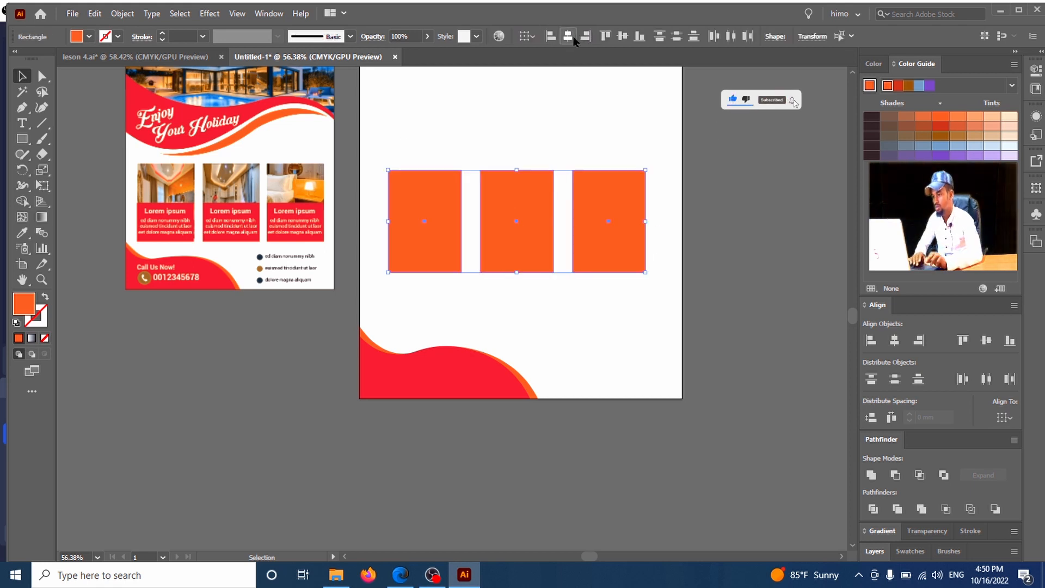
pyautogui.click(632, 135)
# - Shift the row of three orange rectangles straight down, closer to the wave, to match the reference flyer
pyautogui.scroll(2, 854, 78)
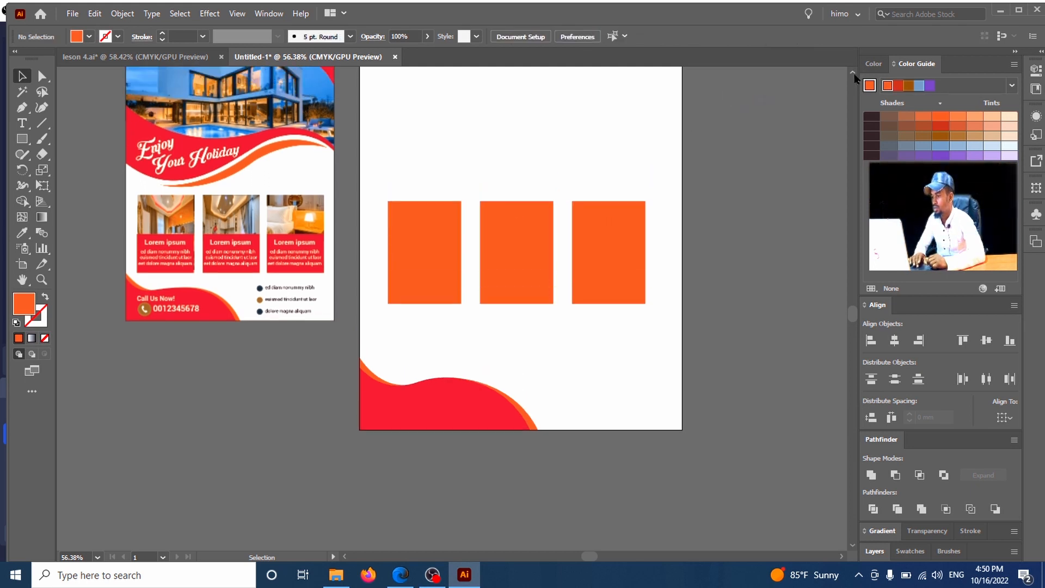
pyautogui.scroll(5, 854, 77)
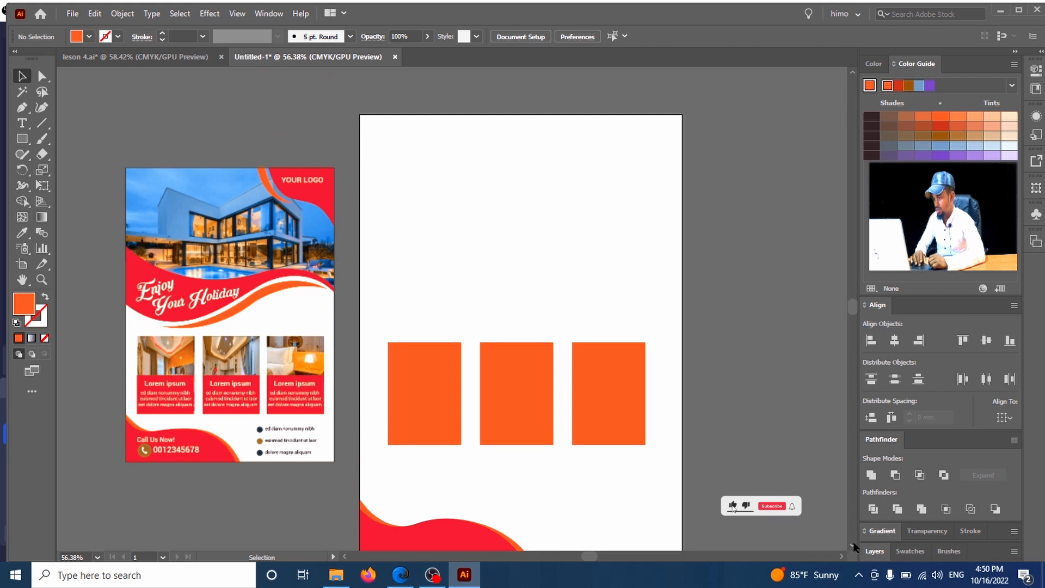
pyautogui.scroll(-2, 853, 548)
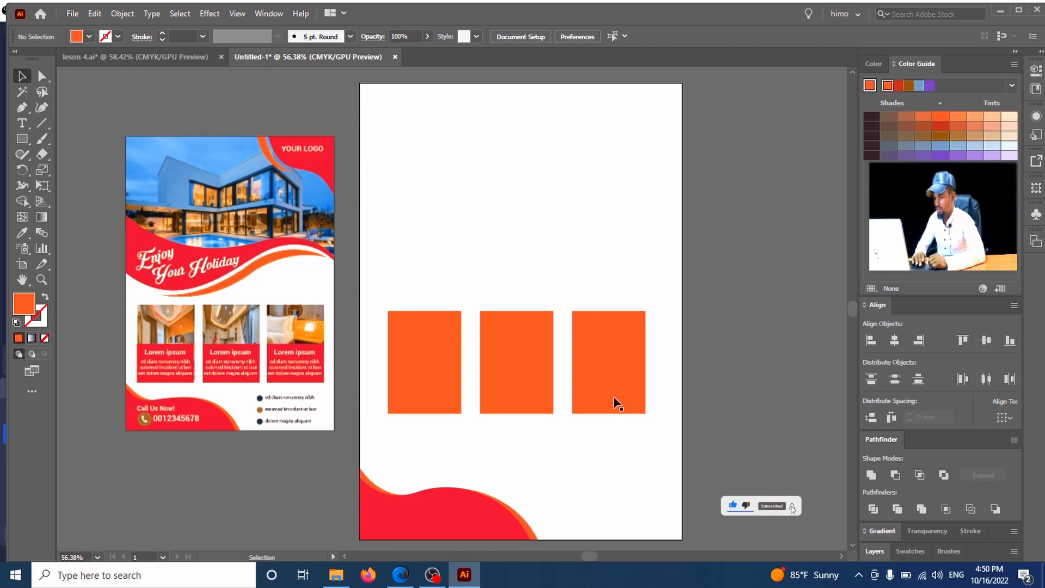
pyautogui.moveTo(379, 285); pyautogui.dragTo(646, 403)
pyautogui.press('Down')
pyautogui.press('Down')
pyautogui.press('Down')
pyautogui.press('Down')
pyautogui.press('Down')
pyautogui.press('Down')
pyautogui.press('Down')
pyautogui.press('Down')
pyautogui.press('Down')
pyautogui.press('Down')
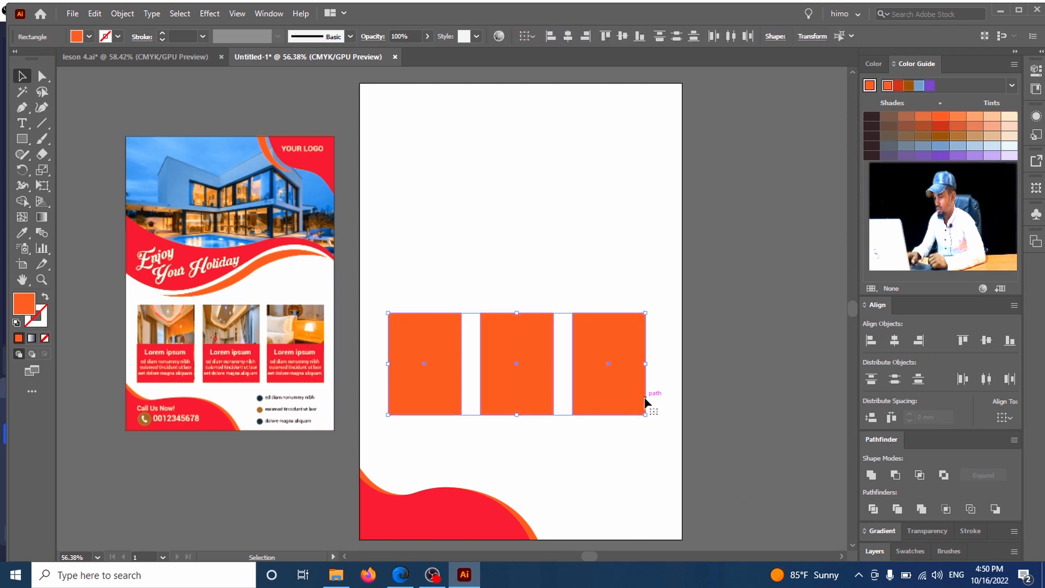
pyautogui.press('Down')
pyautogui.press('Down')
pyautogui.press('Down')
pyautogui.press('Down')
pyautogui.press('Down')
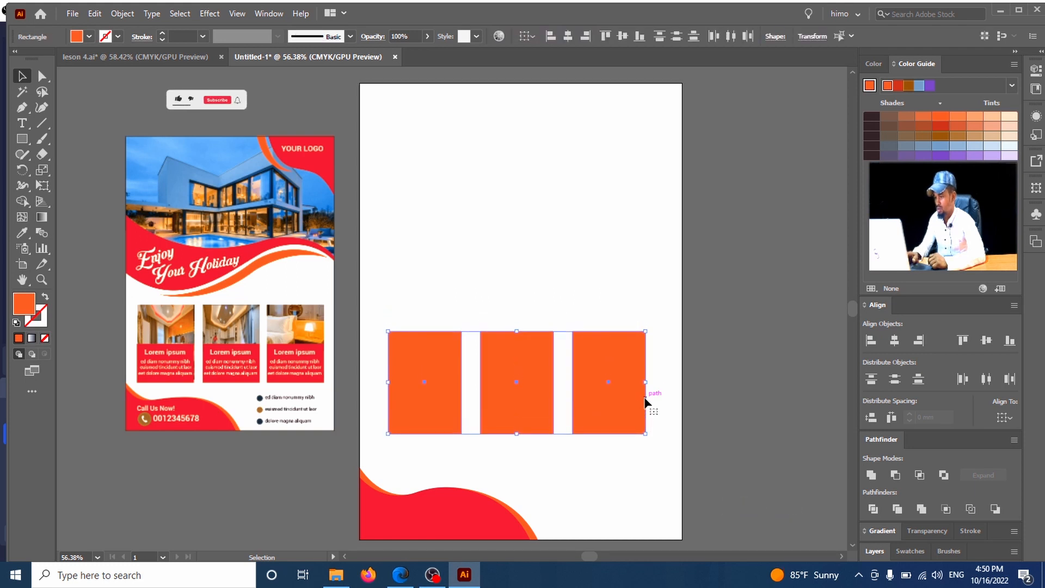
pyautogui.click(510, 280)
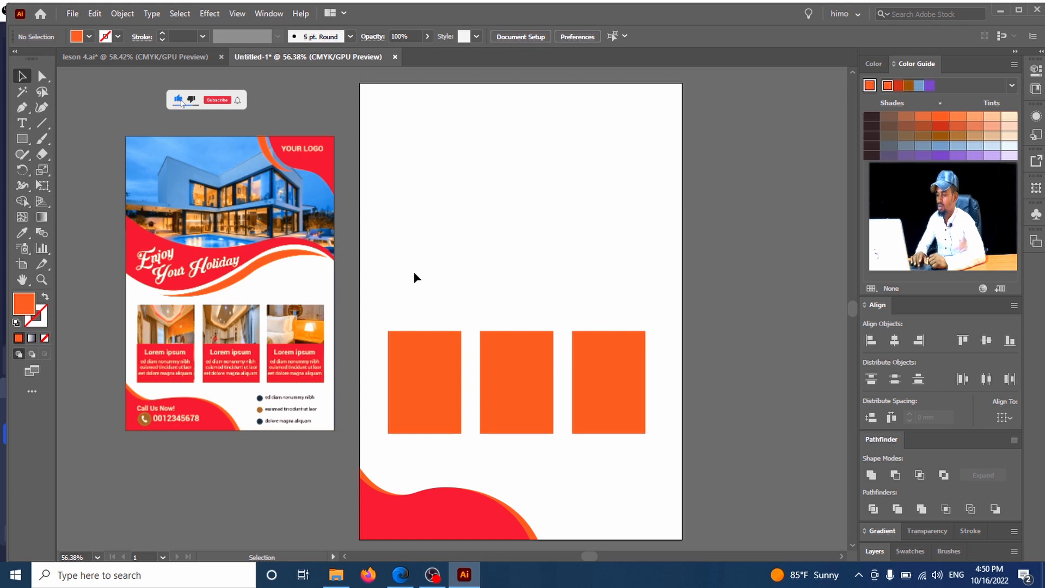
# - Stretch all three orange rectangles slightly upward together from their top edge
pyautogui.moveTo(635, 353); pyautogui.dragTo(664, 348)
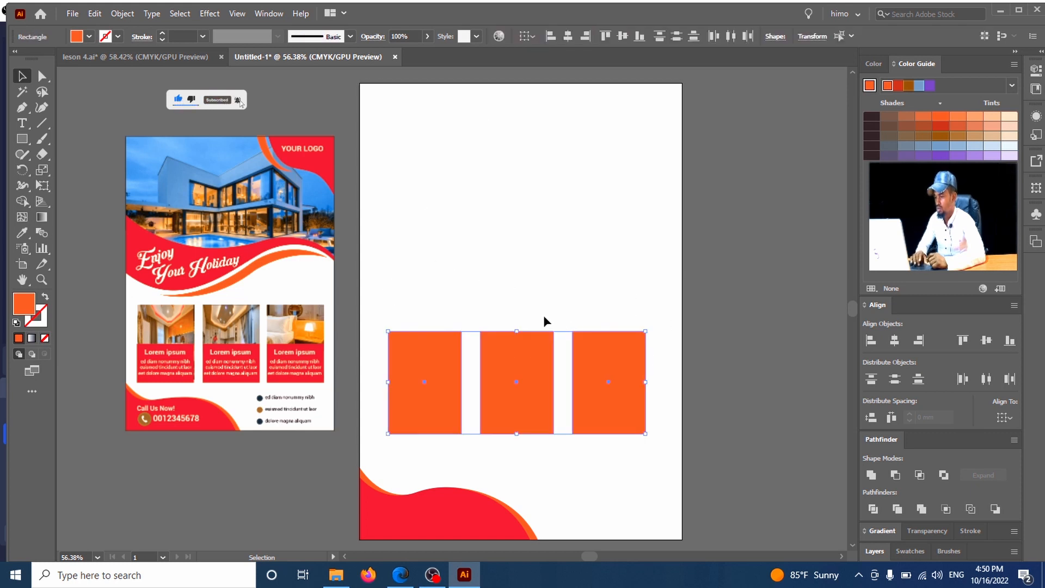
pyautogui.moveTo(516, 333); pyautogui.dragTo(516, 325)
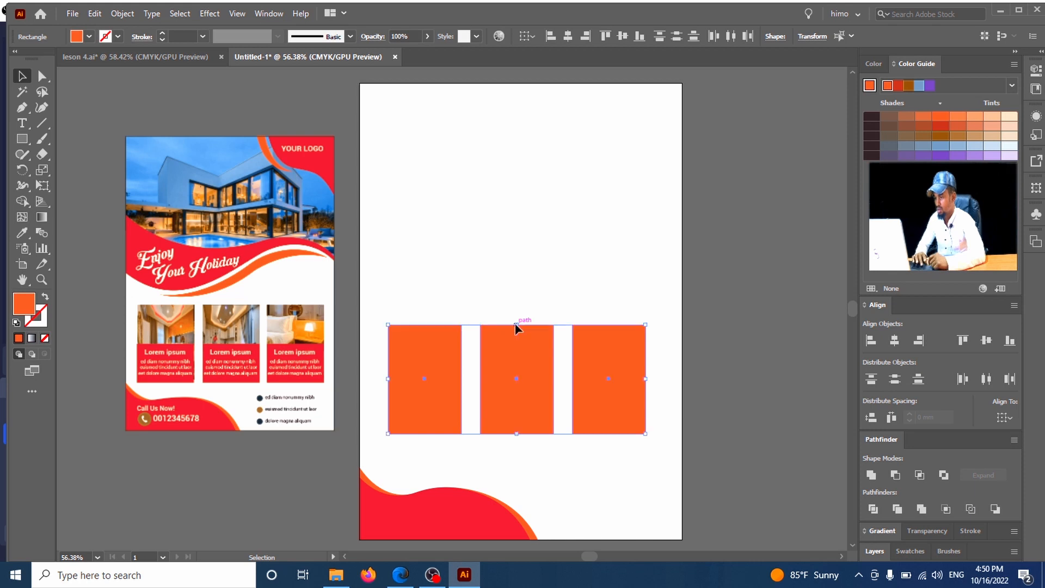
pyautogui.click(552, 271)
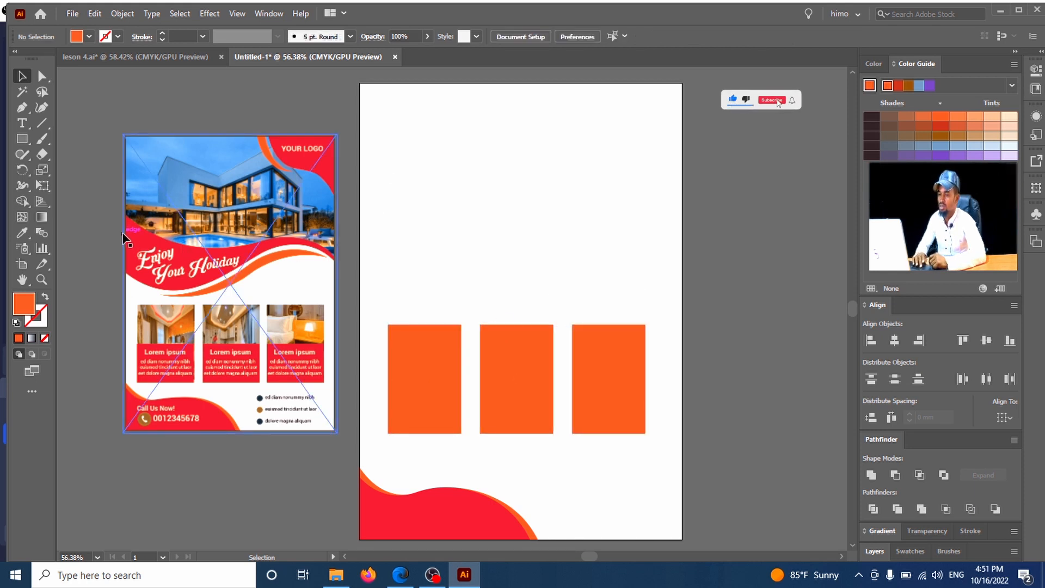
# - Draw the upper wave's first curve with the Pen tool, from the page's left edge to an anchor about 151 mm across
pyautogui.click(22, 108)
pyautogui.click(480, 231)
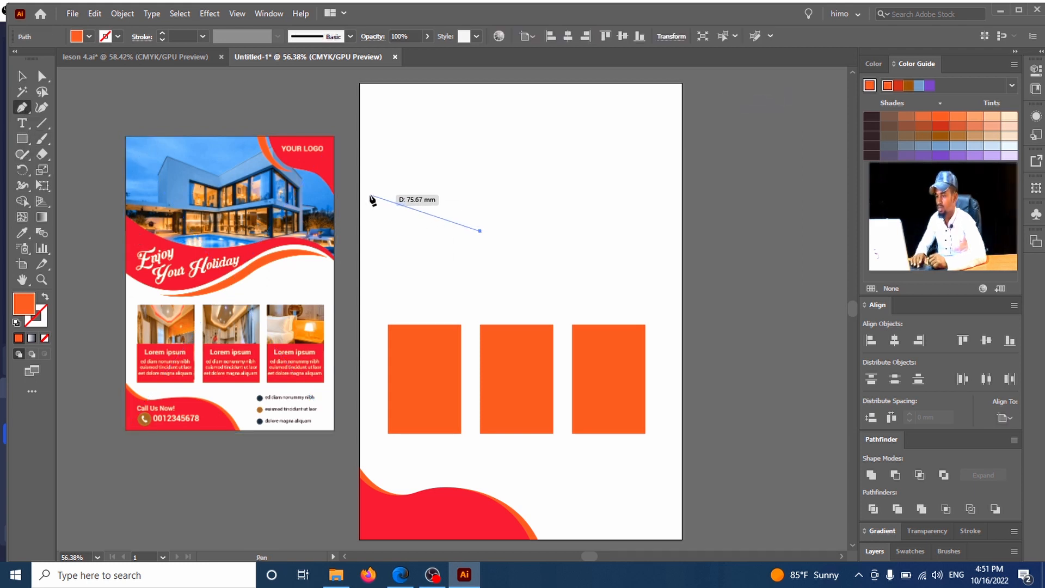
pyautogui.hotkey('ctrl', 'z')
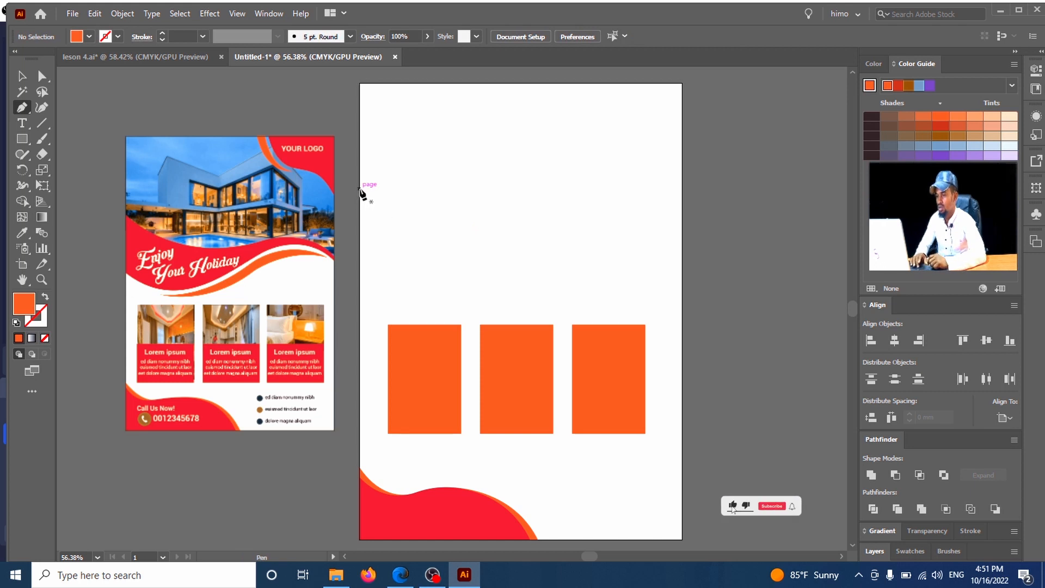
pyautogui.click(358, 186)
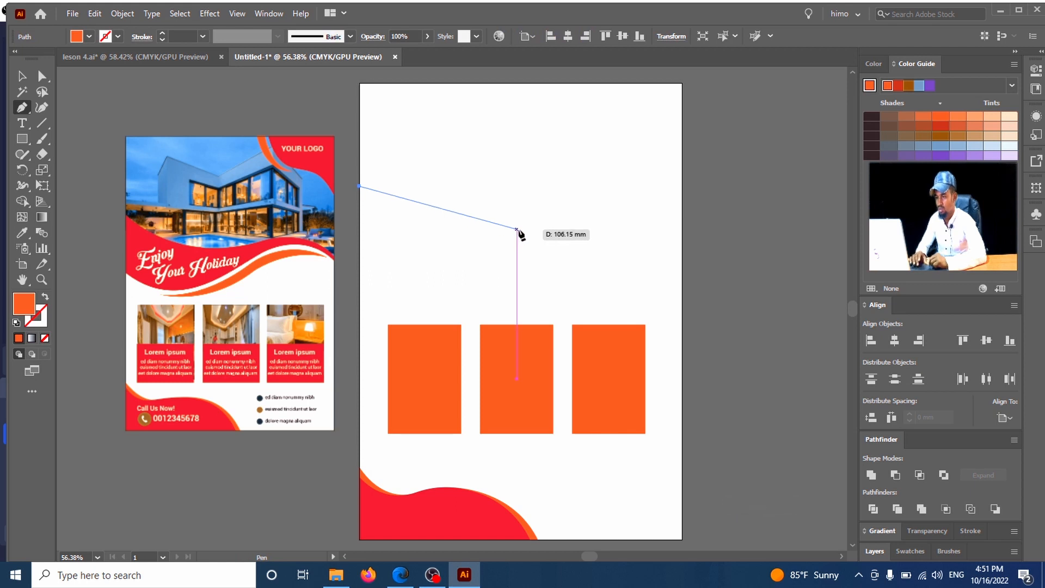
pyautogui.click(520, 226)
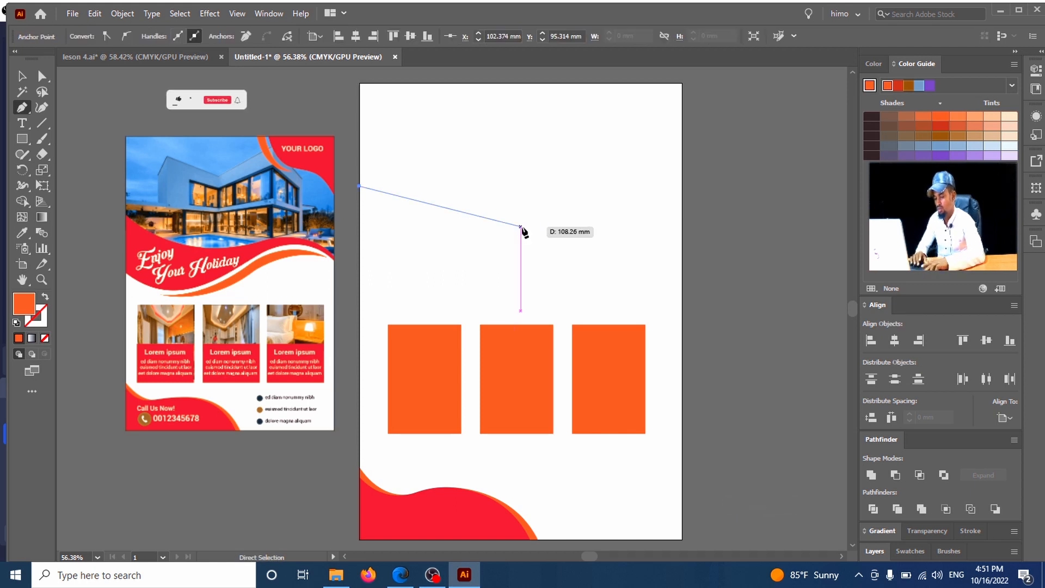
pyautogui.hotkey('ctrl', 'z')
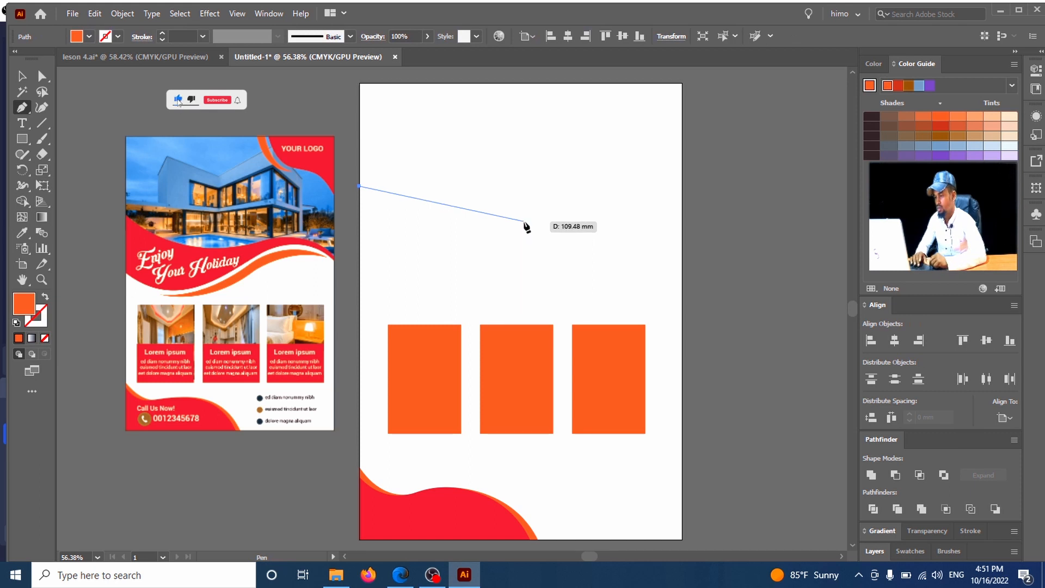
pyautogui.click(524, 221)
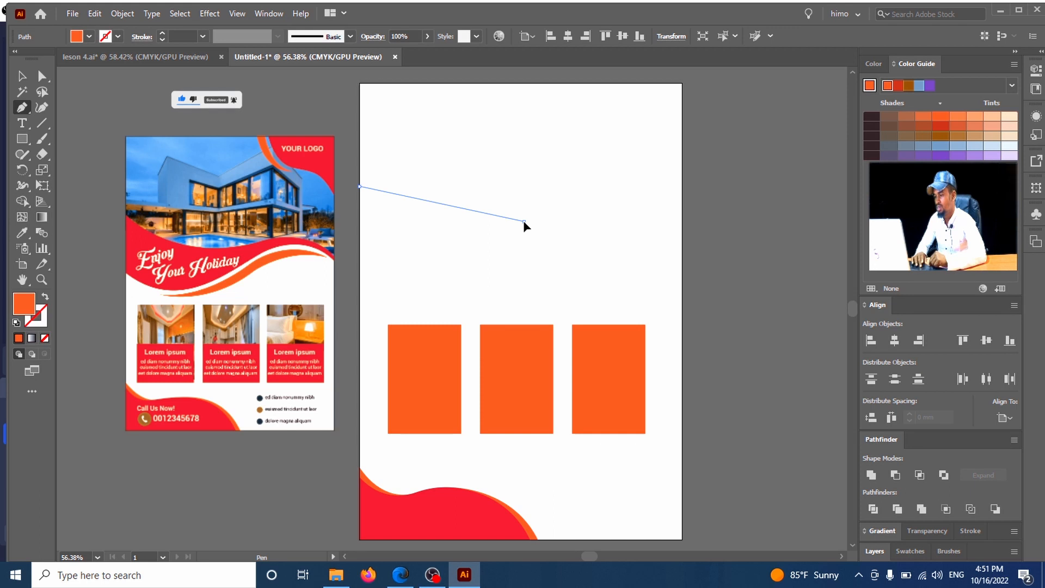
pyautogui.moveTo(524, 221); pyautogui.dragTo(617, 188)
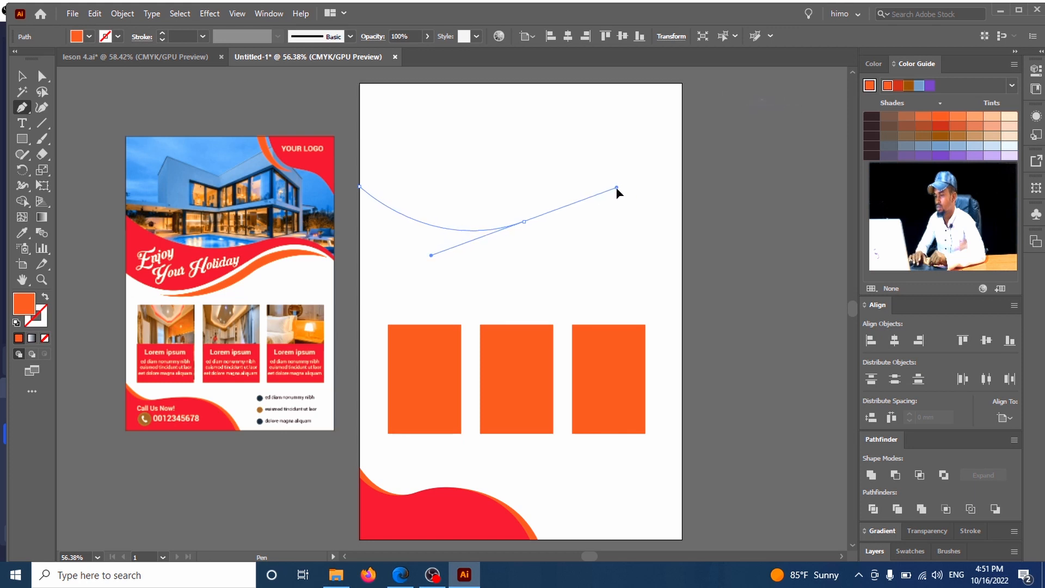
pyautogui.click(524, 222)
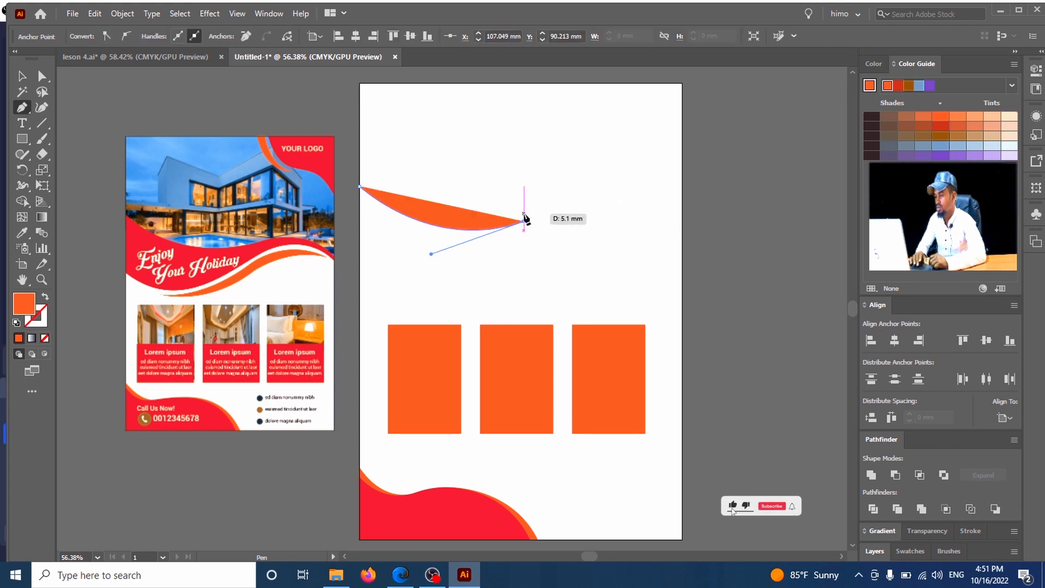
pyautogui.click(40, 79)
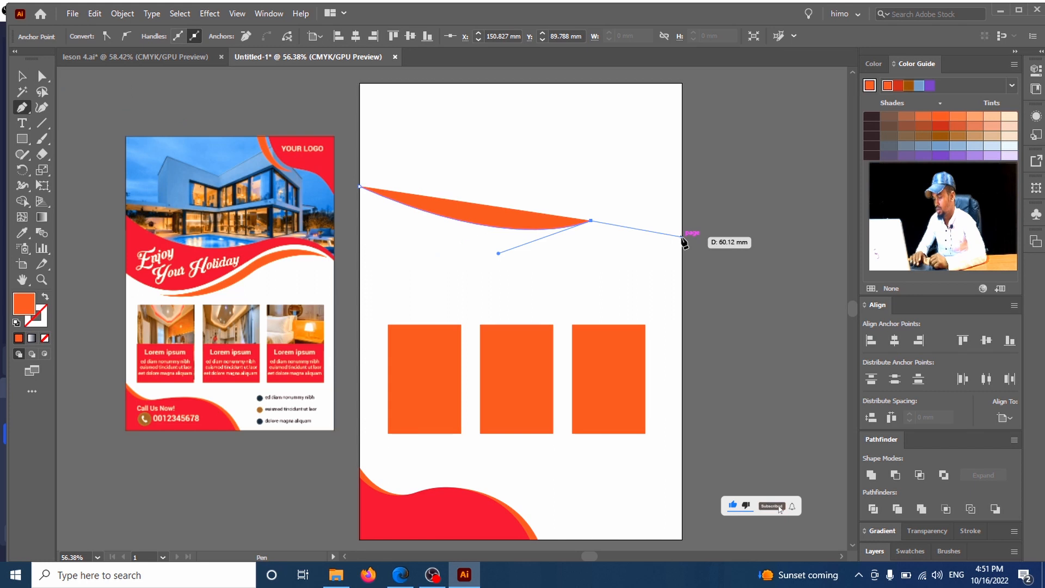
# - Continue the wave over a crest to the page's right edge, then curve its lower edge back to the left page edge
pyautogui.moveTo(682, 238); pyautogui.dragTo(556, 253)
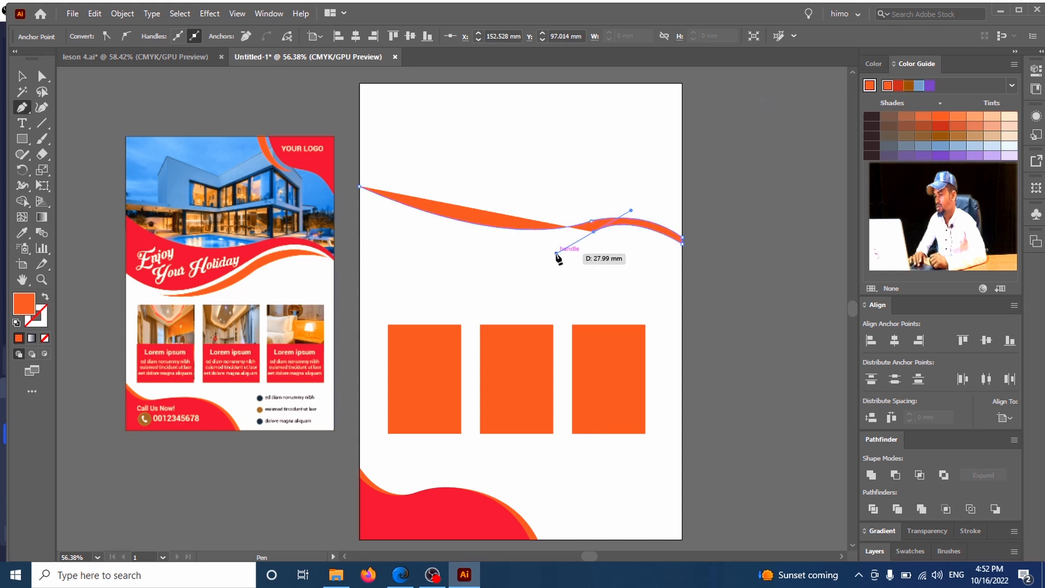
pyautogui.click(593, 233)
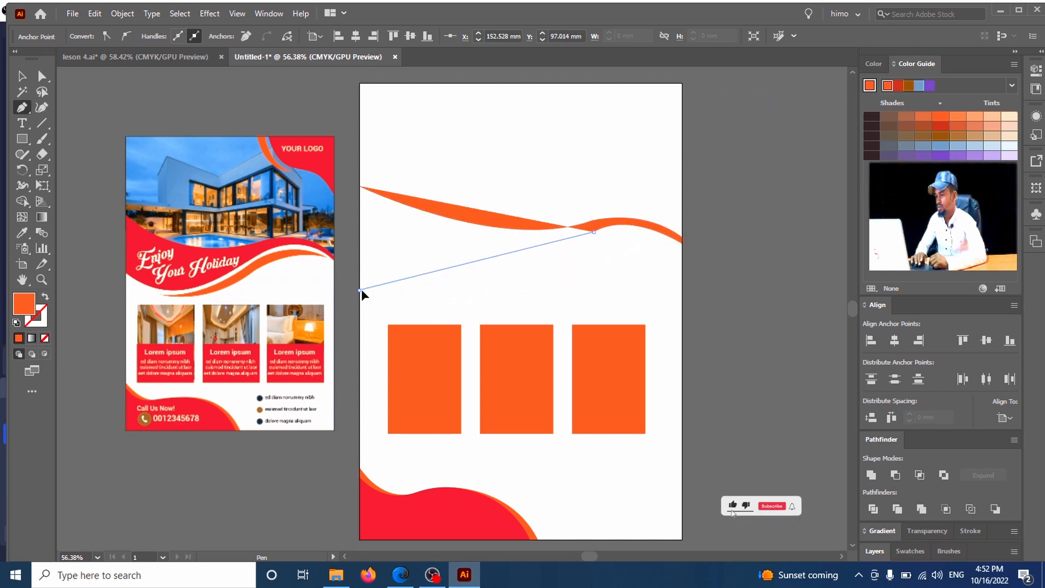
pyautogui.moveTo(360, 290); pyautogui.dragTo(195, 262)
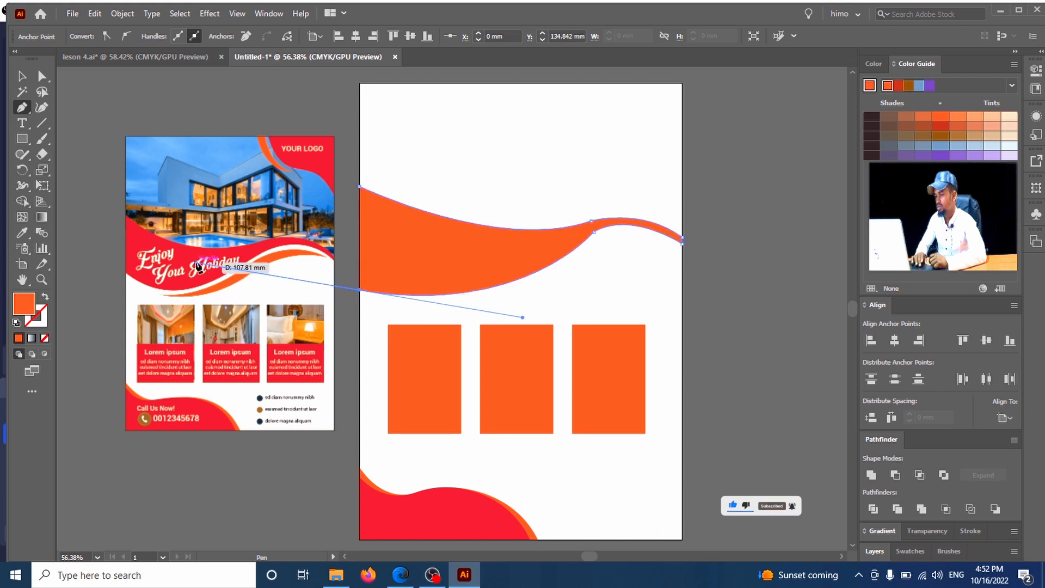
# - Raise the wave's two anchors on the left page edge slightly and round the bends near its crest
pyautogui.press('a')
pyautogui.moveTo(360, 185); pyautogui.dragTo(359, 174)
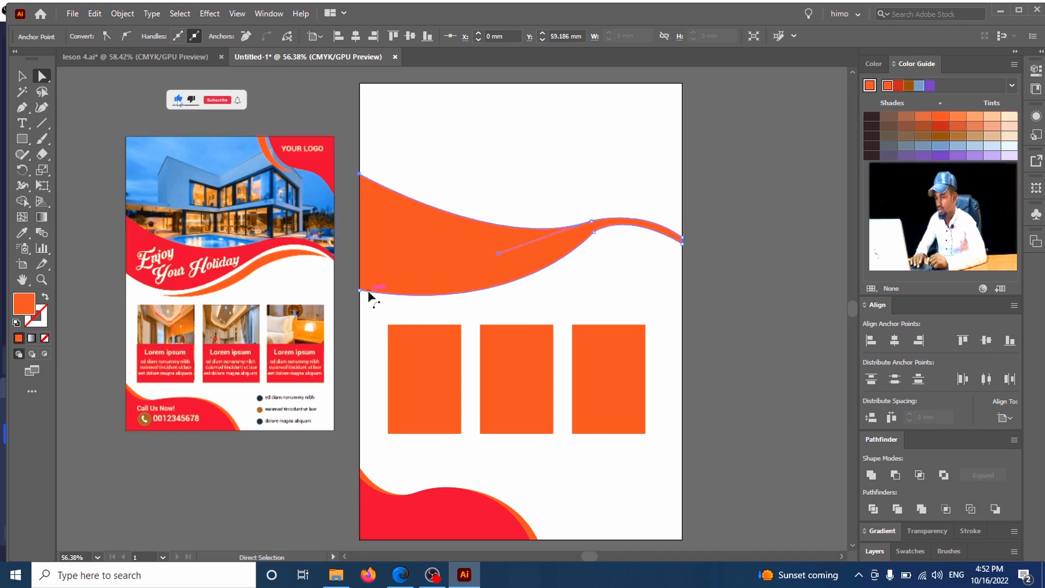
pyautogui.moveTo(360, 291); pyautogui.dragTo(359, 276)
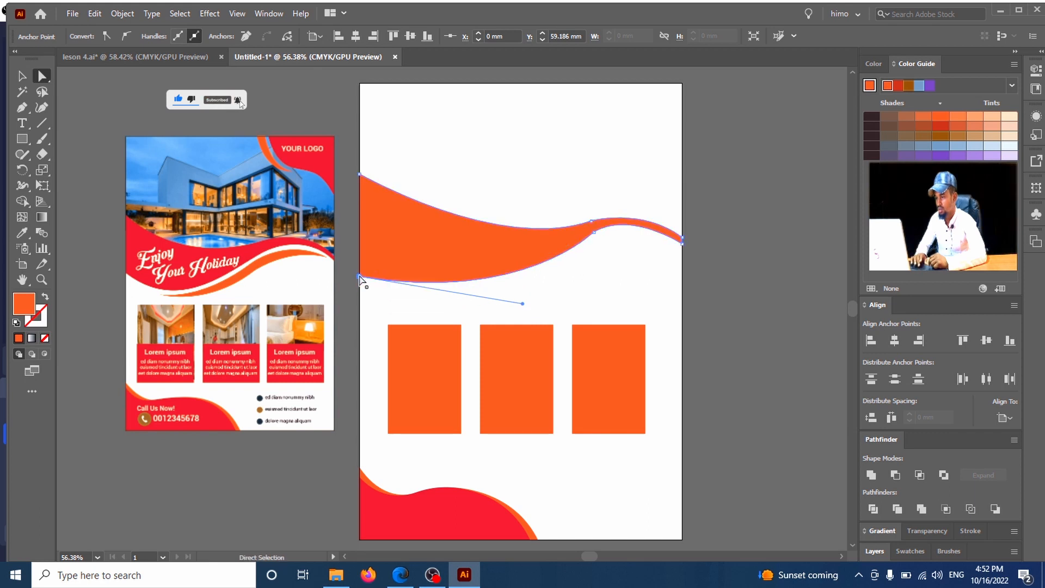
pyautogui.click(594, 232)
pyautogui.moveTo(600, 243); pyautogui.dragTo(654, 295)
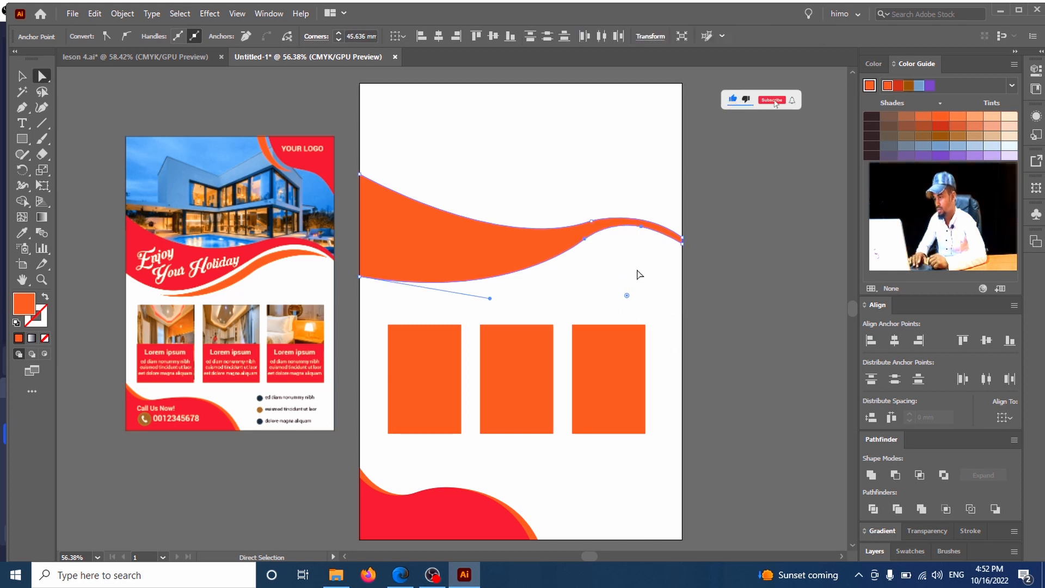
# - Move the wave's upper anchor on the right page edge down to about Y 103 mm, narrowing the tip
pyautogui.hotkey('ctrl', '=')
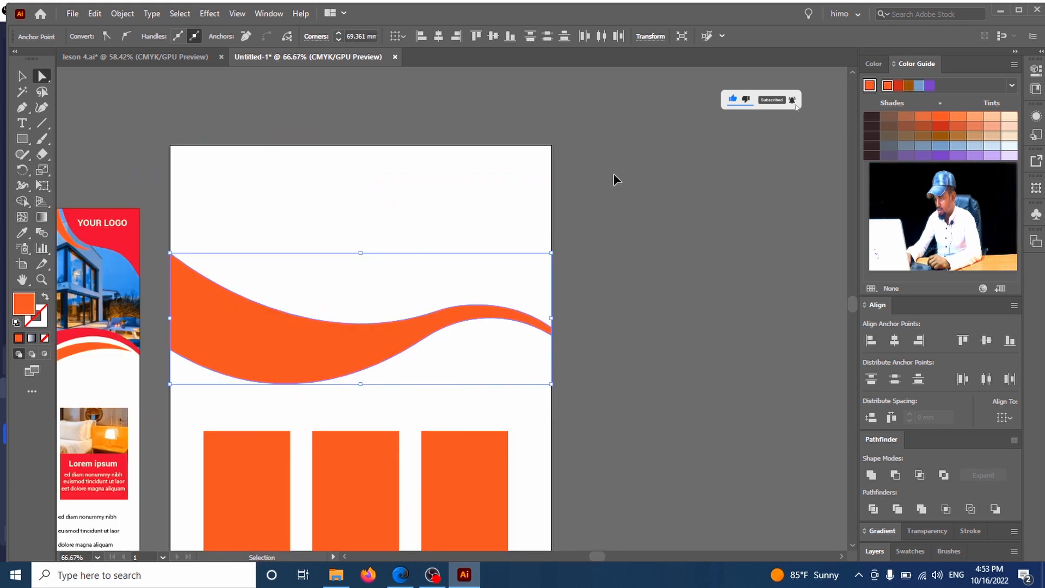
pyautogui.hotkey('ctrl', '=')
pyautogui.hotkey('ctrl', '=')
pyautogui.hotkey('ctrl', '=')
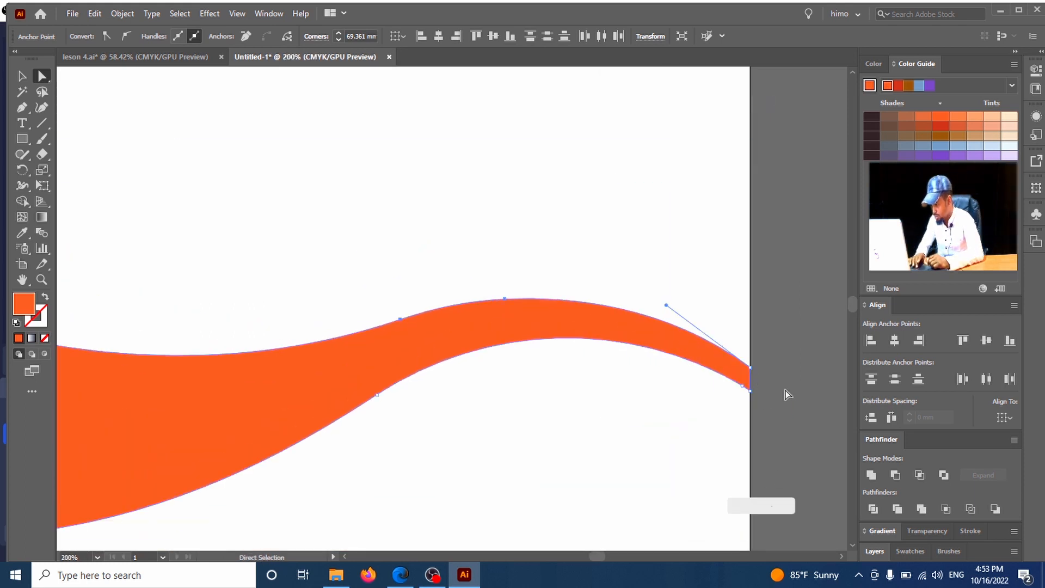
pyautogui.click(749, 370)
pyautogui.moveTo(749, 370); pyautogui.dragTo(750, 384)
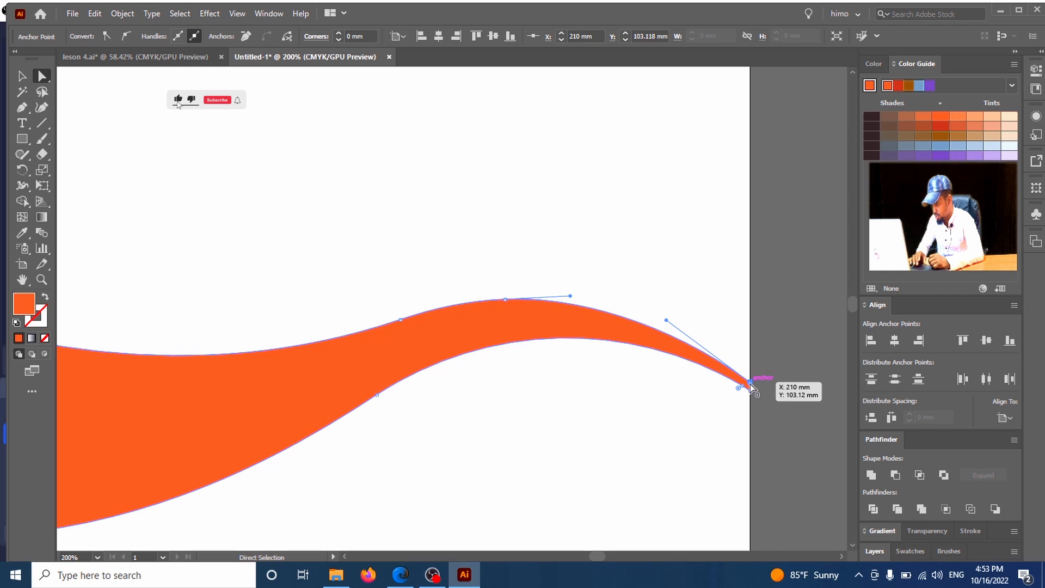
pyautogui.click(756, 355)
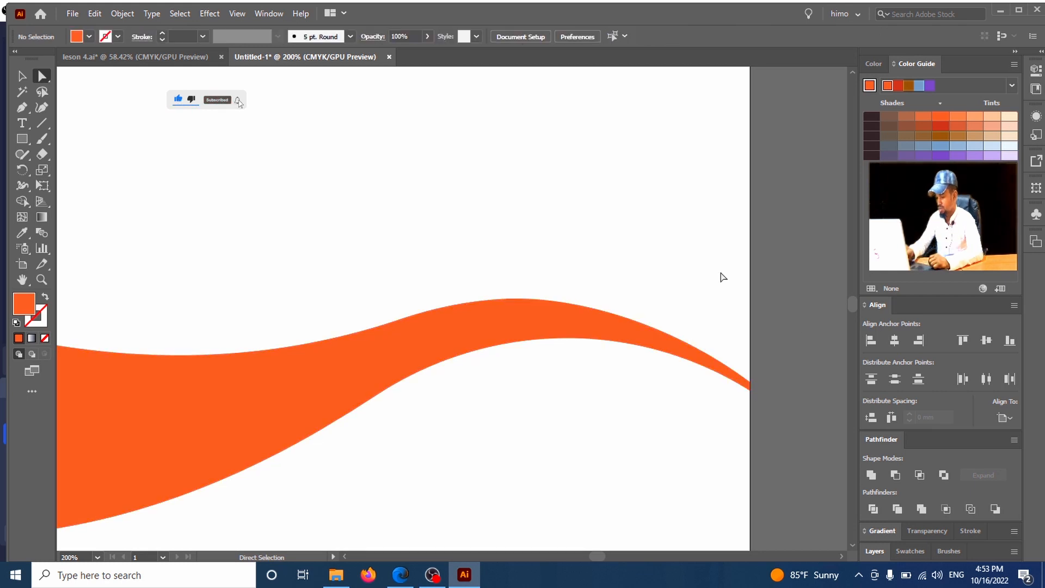
# - Raise the curve handle of the wave's upper tip anchor slightly to make the crest fuller
pyautogui.hotkey('ctrl', '0')
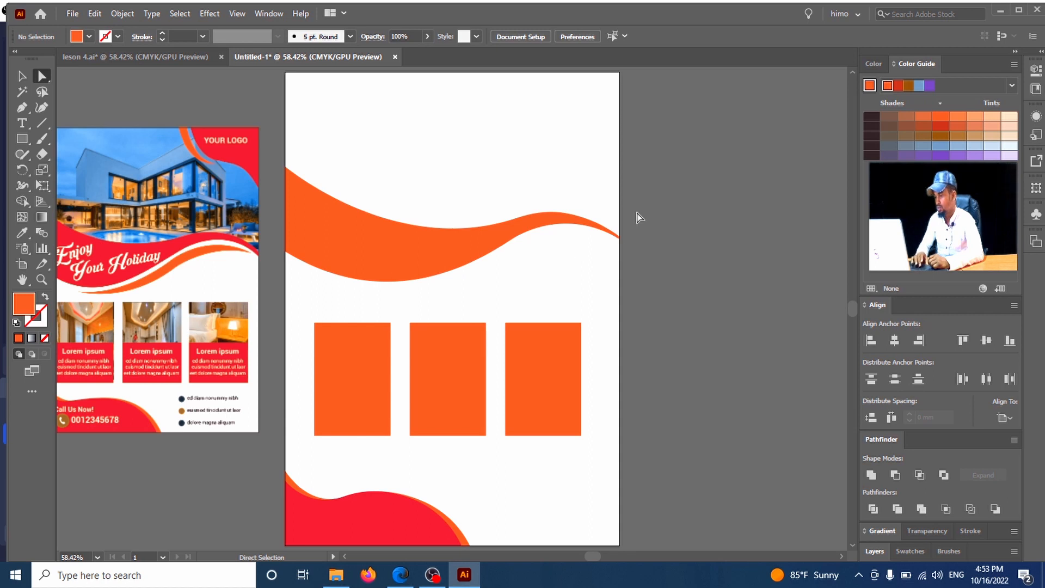
pyautogui.hotkey('ctrl', '1')
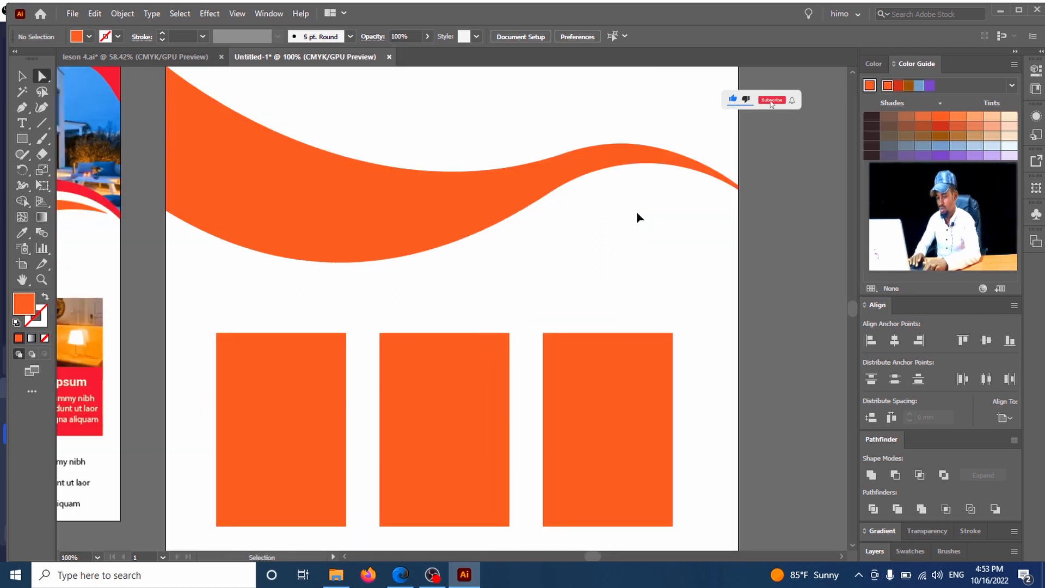
pyautogui.click(737, 185)
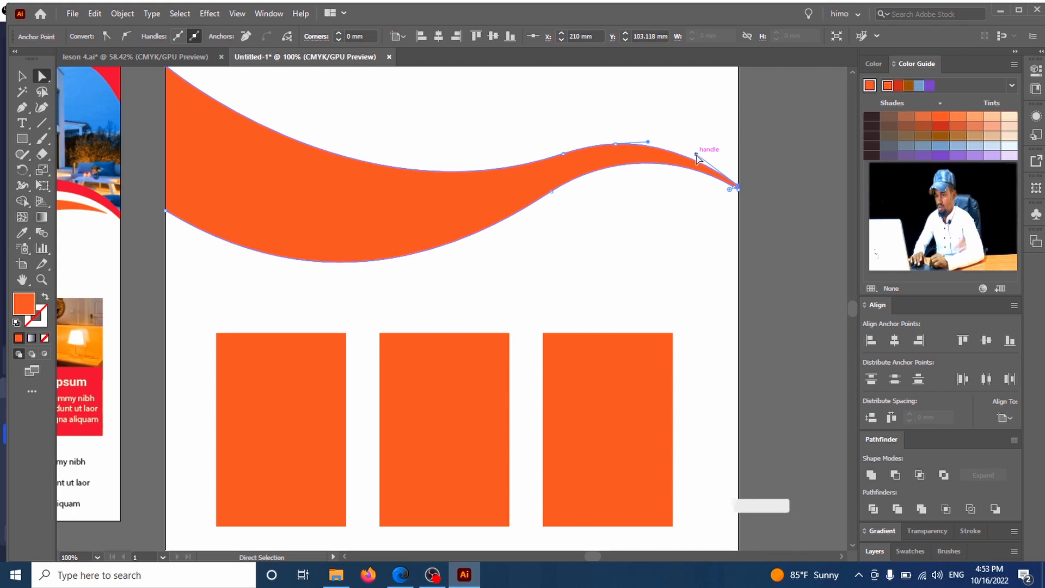
pyautogui.moveTo(696, 154); pyautogui.dragTo(696, 150)
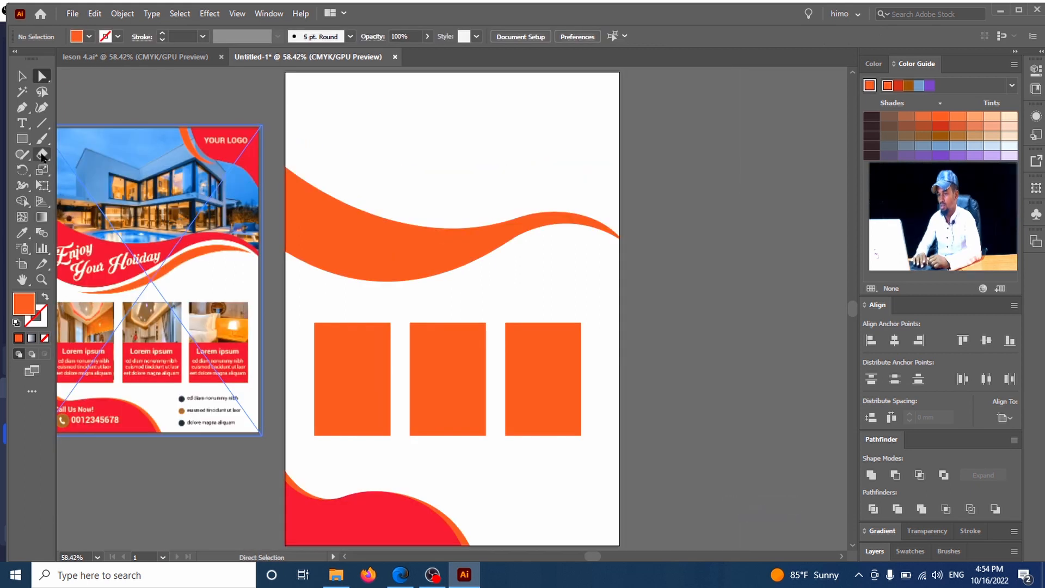
# - Close the wave's path along the left page edge by joining its lower and upper end anchors
pyautogui.click(377, 229)
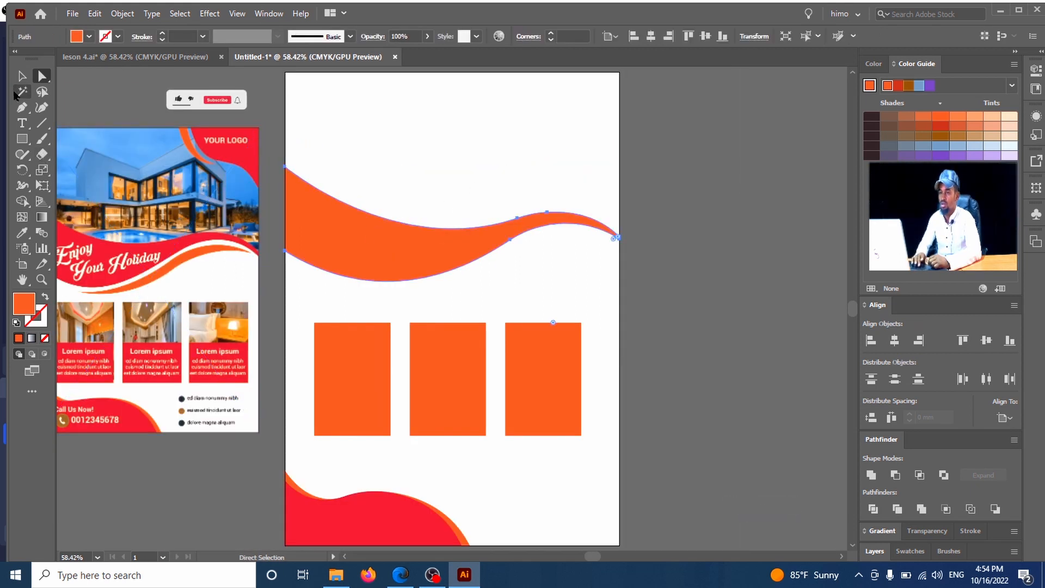
pyautogui.click(22, 107)
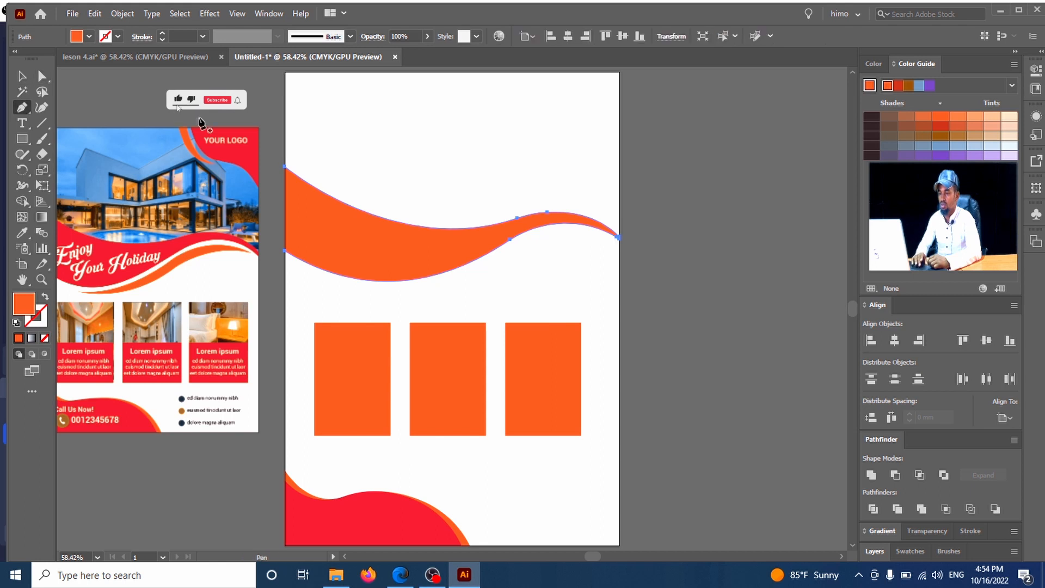
pyautogui.click(285, 252)
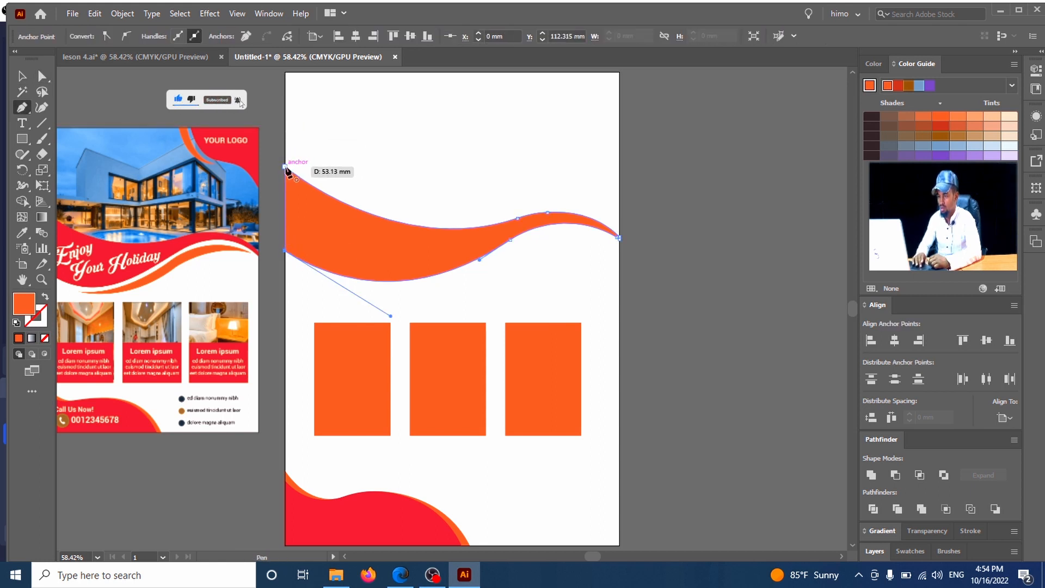
pyautogui.click(286, 166)
pyautogui.click(25, 81)
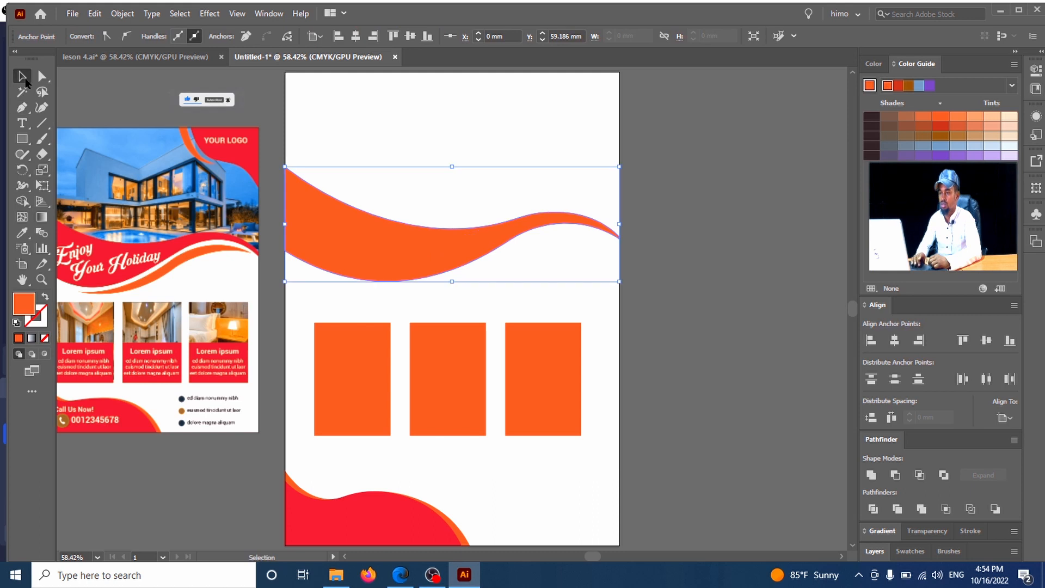
pyautogui.click(626, 300)
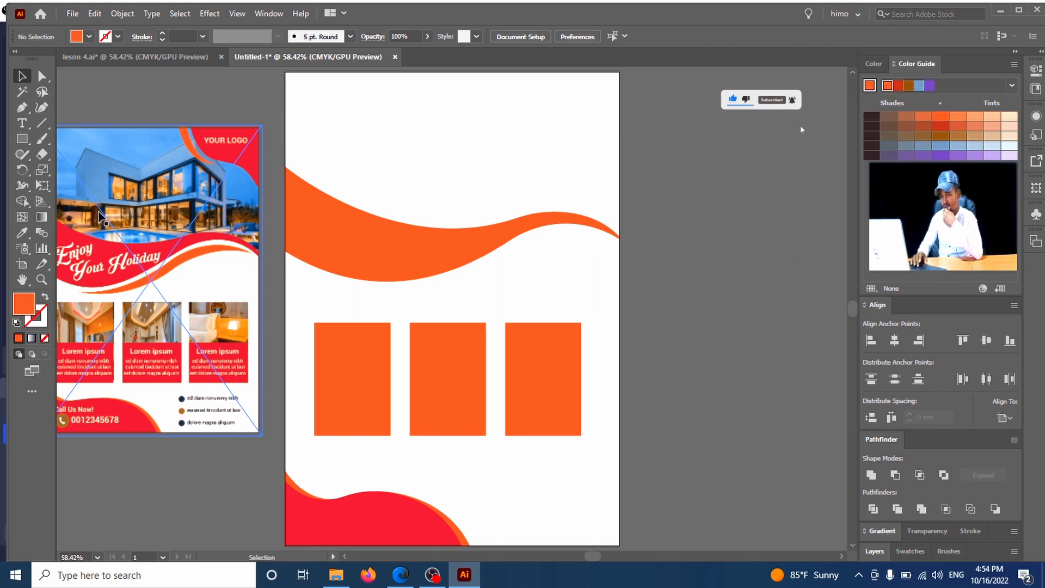
# - Draw a thin closed orange swoosh beneath the wave with the Pen tool, following the wave's lower edge as in the reference flyer
pyautogui.click(22, 107)
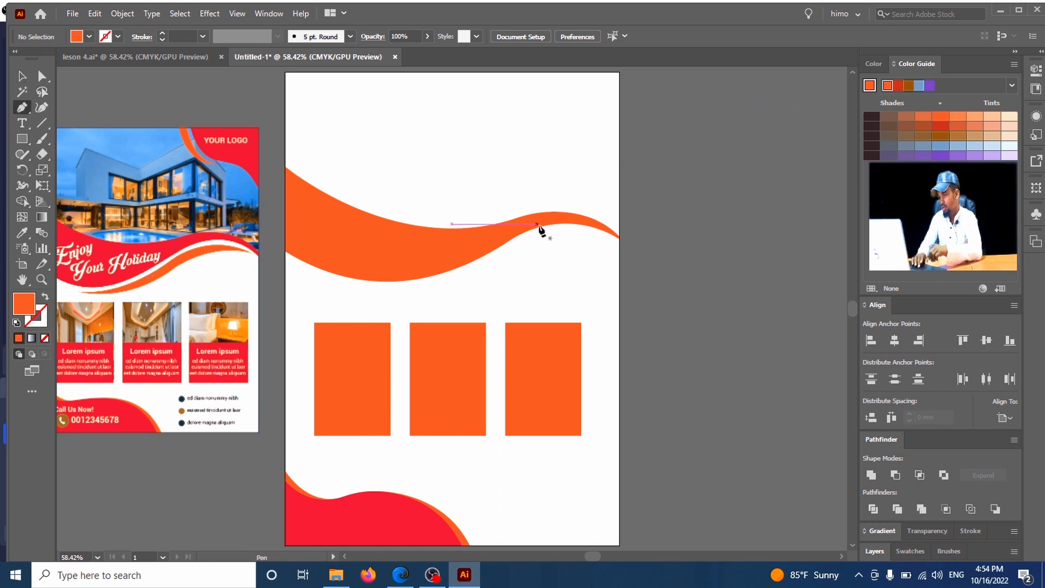
pyautogui.click(590, 232)
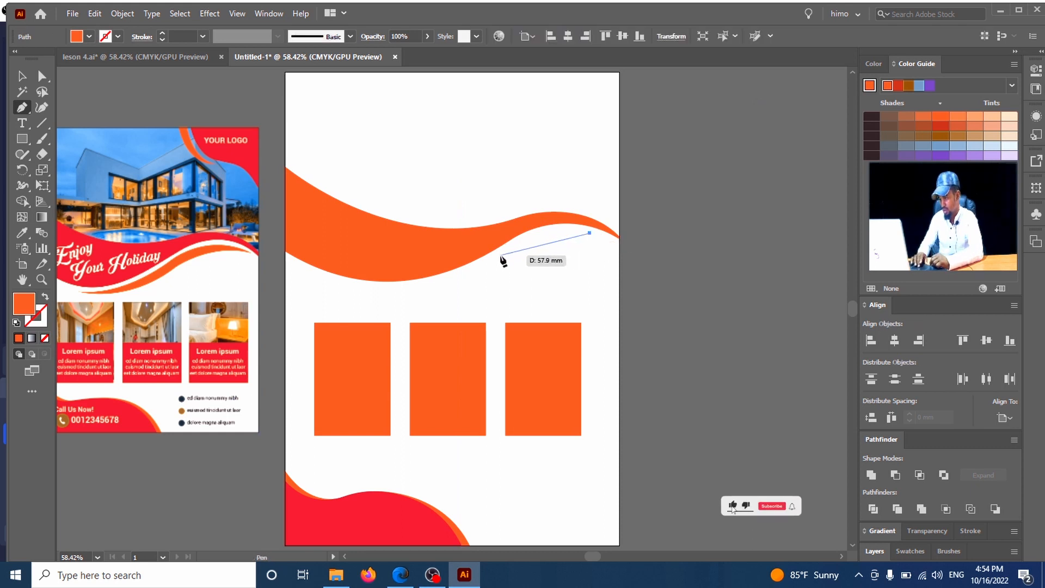
pyautogui.moveTo(501, 255); pyautogui.dragTo(457, 287)
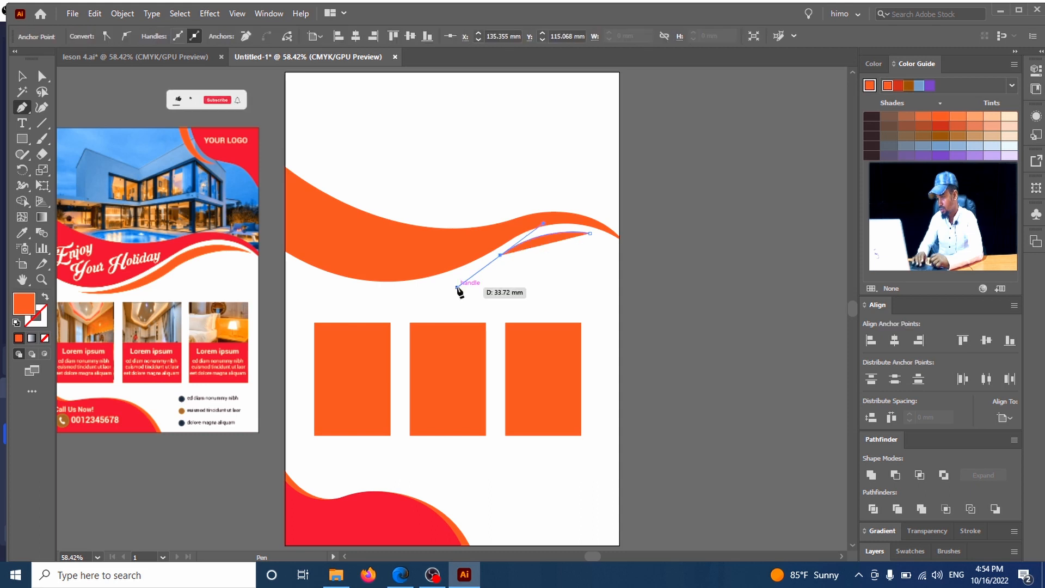
pyautogui.click(500, 254)
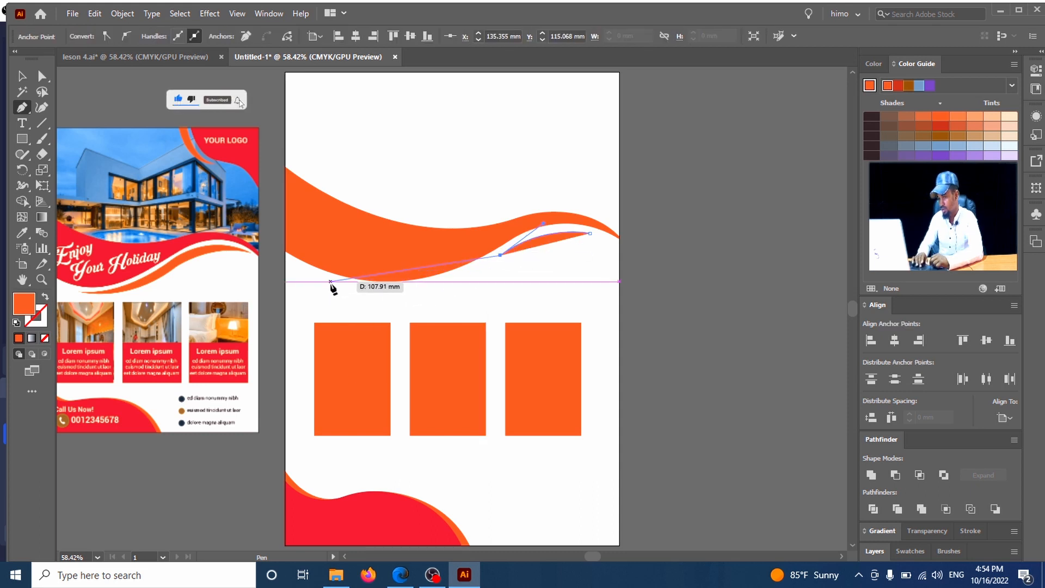
pyautogui.moveTo(330, 282); pyautogui.dragTo(248, 251)
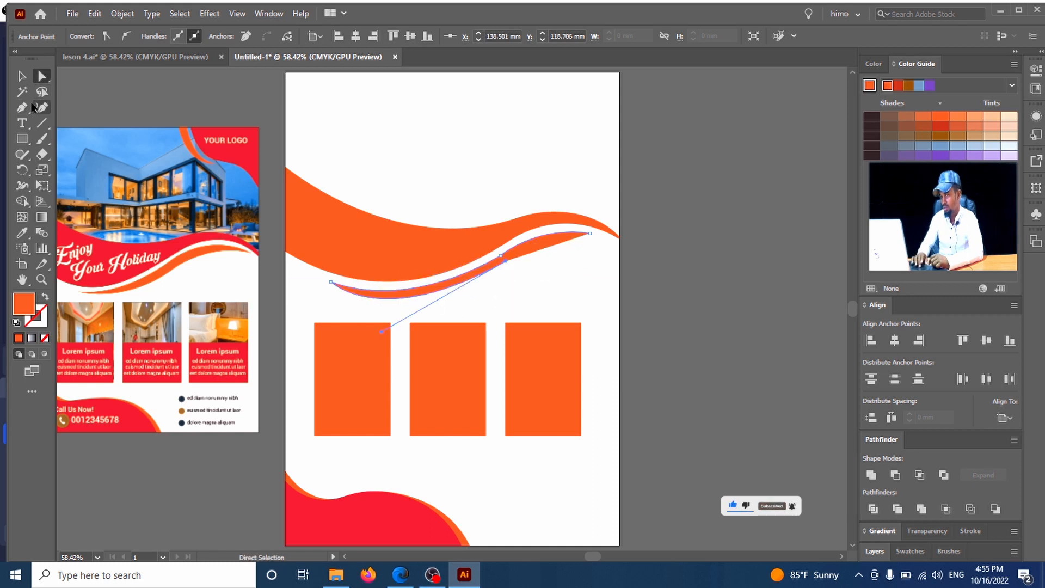
pyautogui.click(23, 107)
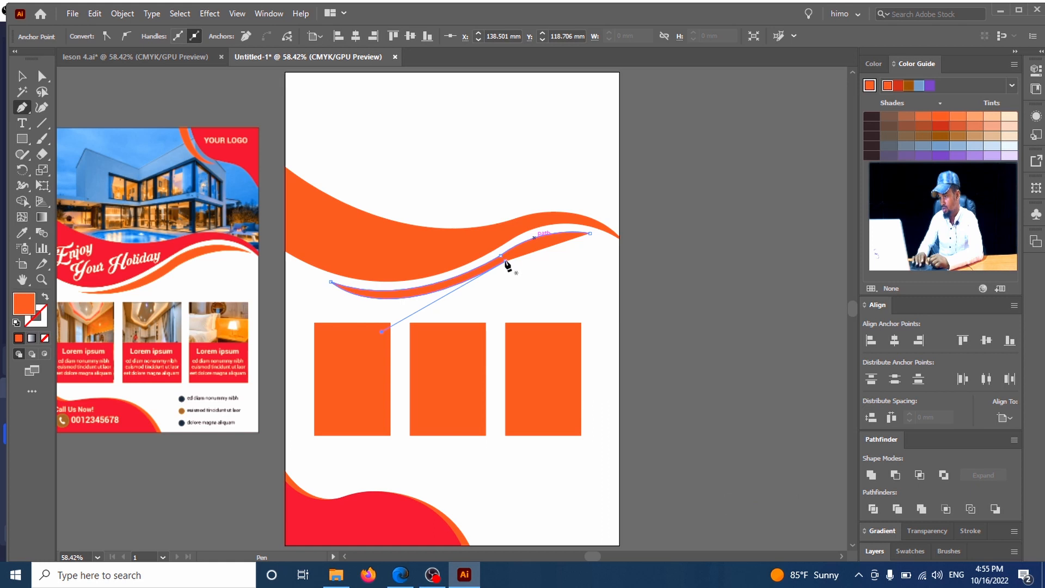
pyautogui.click(590, 233)
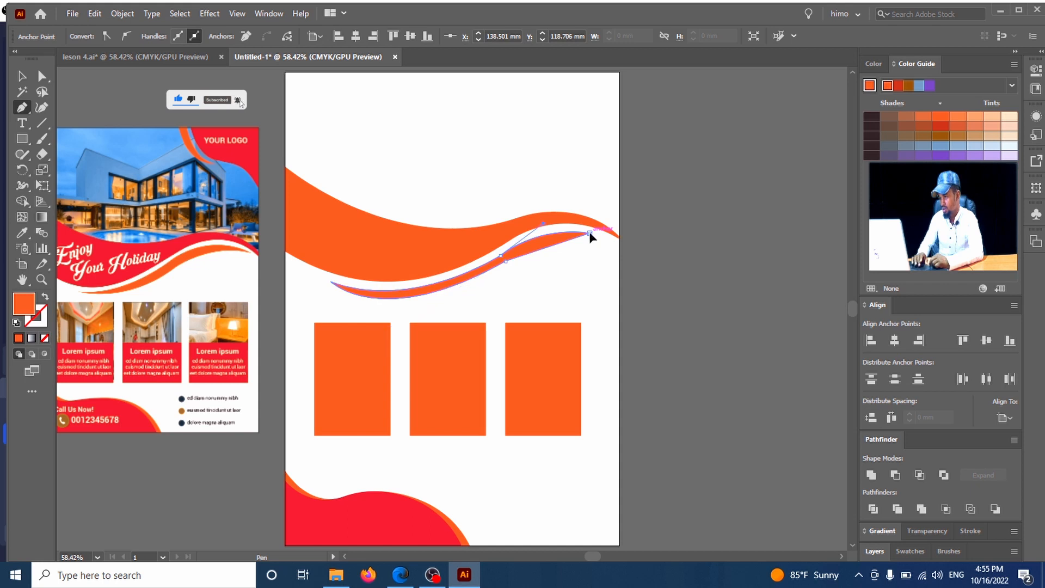
# - Reshape the thin swoosh by moving its lower middle anchor to about X 141 mm, Y 121 mm
pyautogui.moveTo(590, 233); pyautogui.dragTo(650, 234)
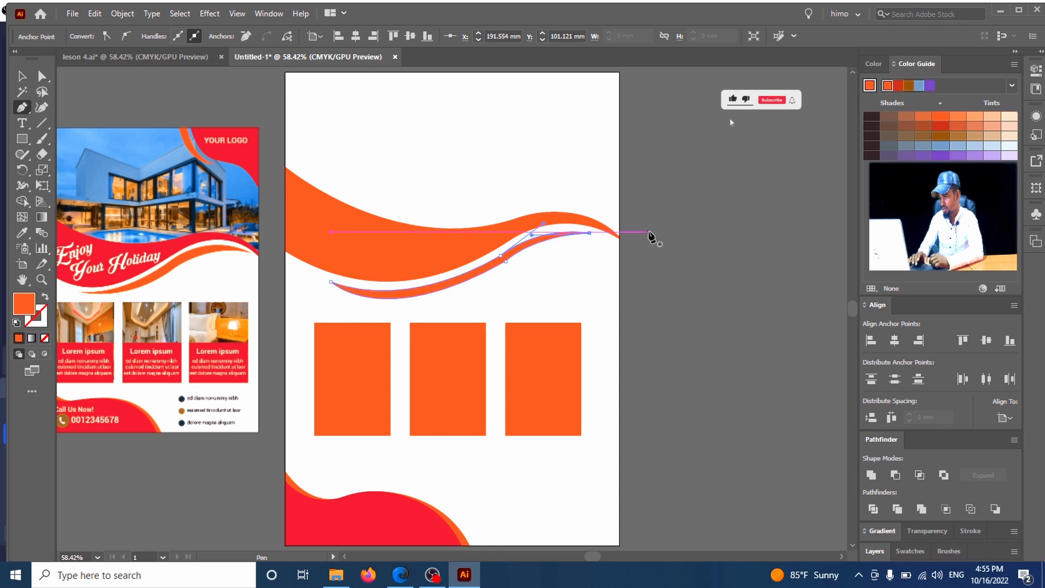
pyautogui.click(25, 83)
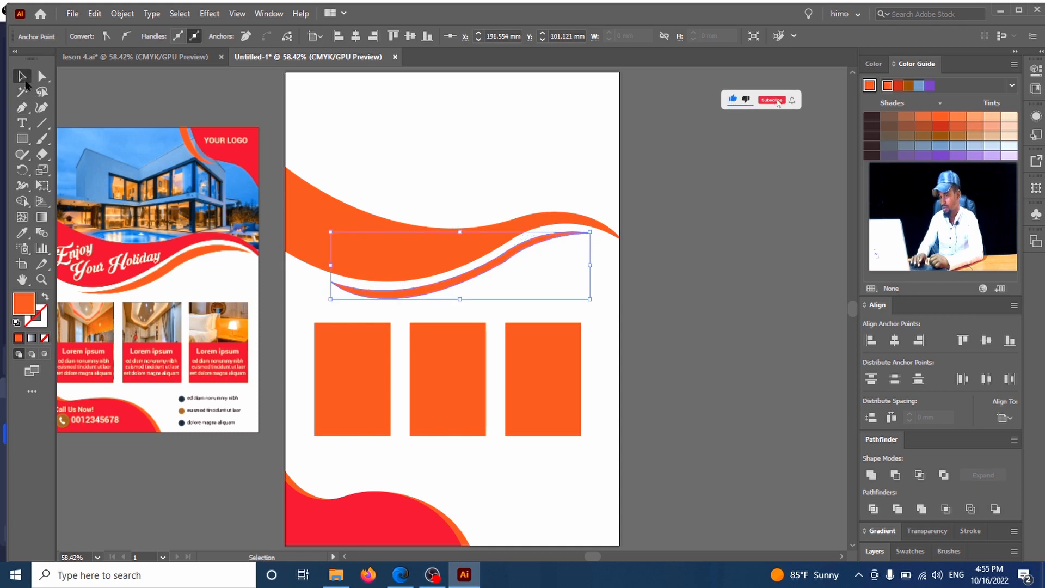
pyautogui.click(41, 78)
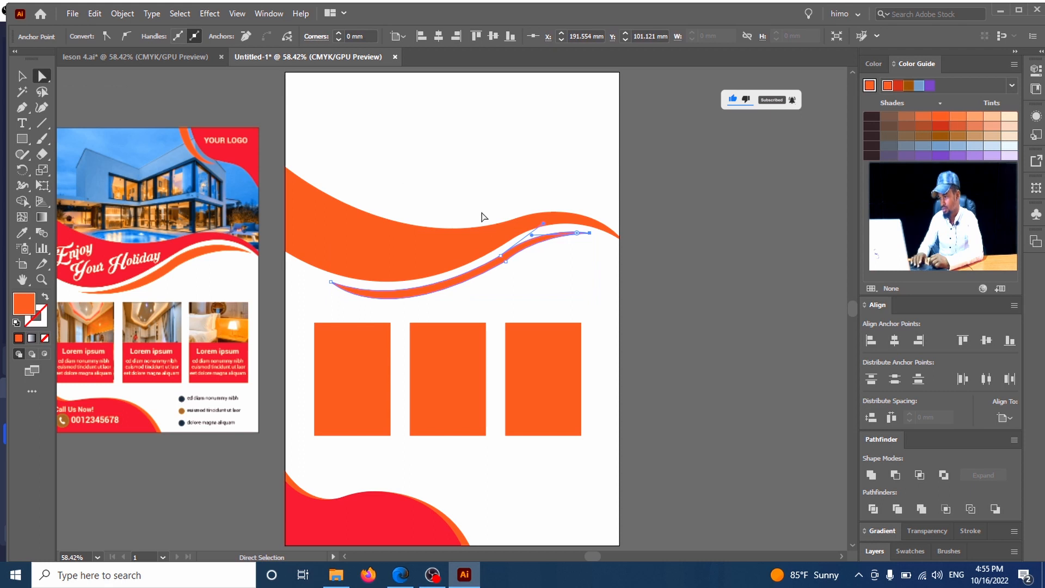
pyautogui.moveTo(509, 267); pyautogui.dragTo(511, 266)
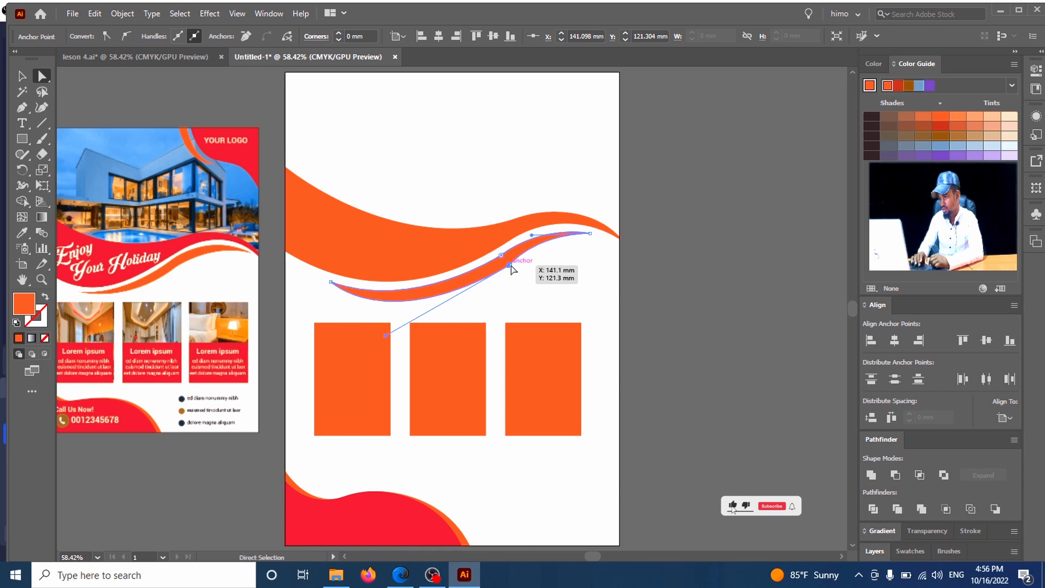
pyautogui.click(563, 300)
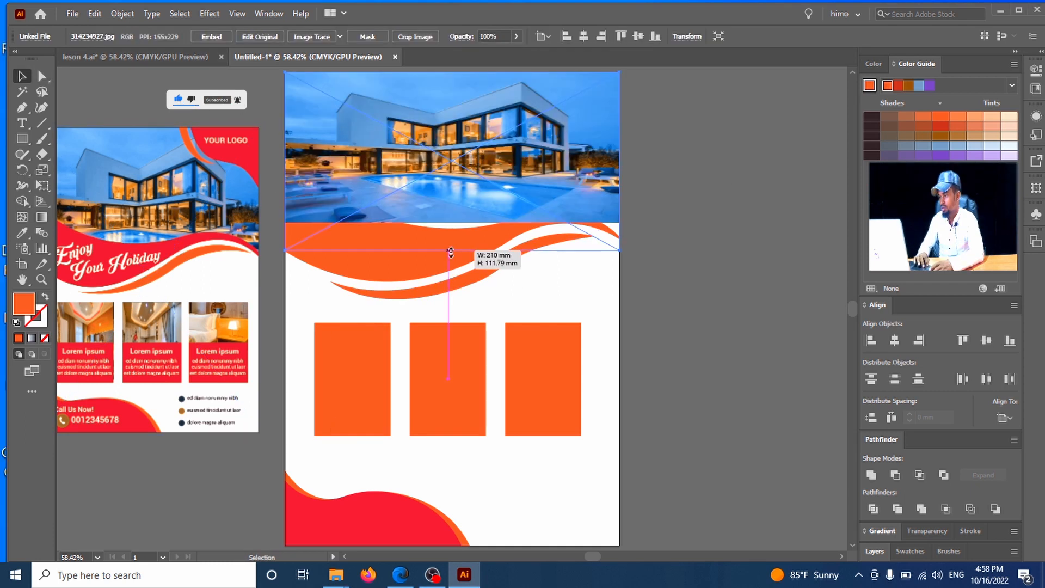
# - Stretch the house photo's lower edge down to just above the three rectangles and send the photo behind all the artwork
pyautogui.moveTo(451, 251); pyautogui.dragTo(450, 254)
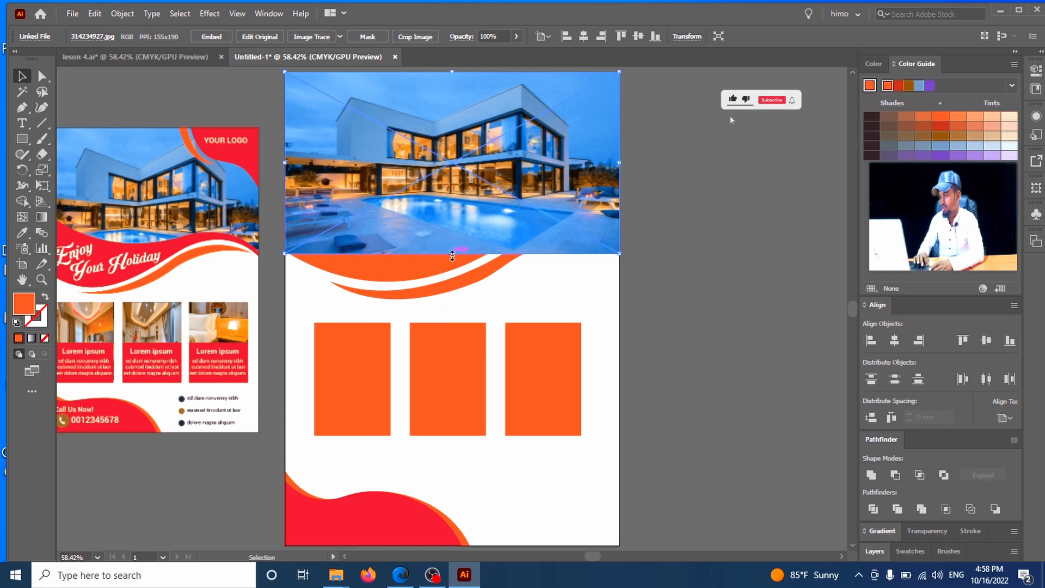
pyautogui.moveTo(451, 256); pyautogui.dragTo(451, 313)
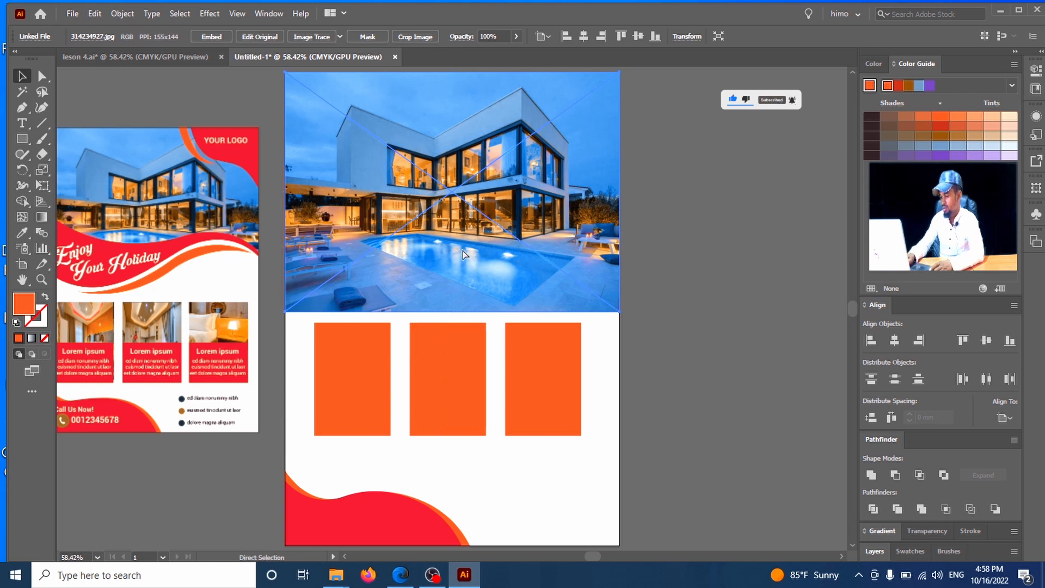
pyautogui.hotkey('ctrl', 'shift', '[')
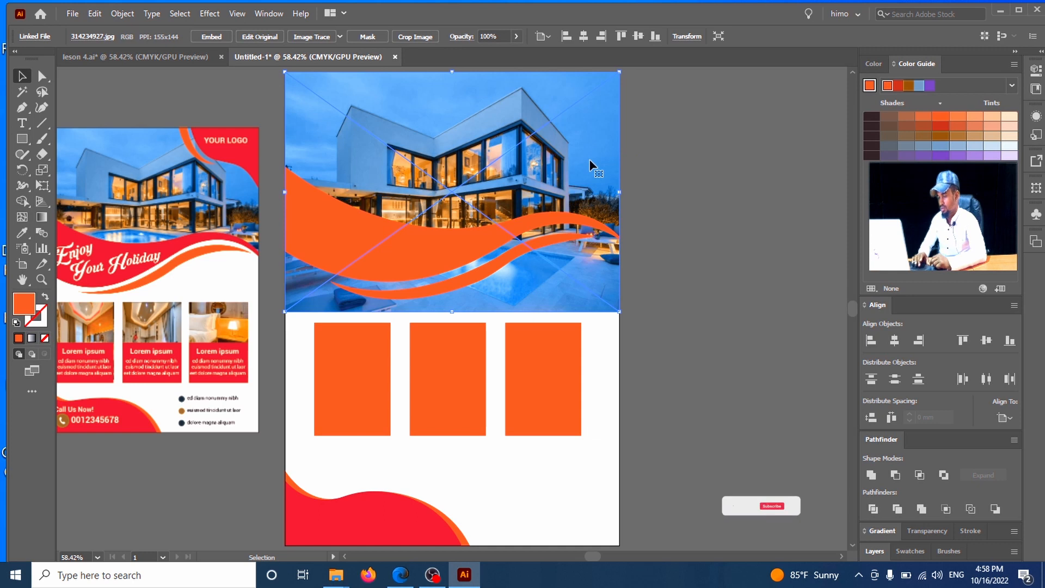
# - Shift the house photo up slightly so it extends just past the page's top edge, and deselect it
pyautogui.moveTo(497, 158); pyautogui.dragTo(522, 162)
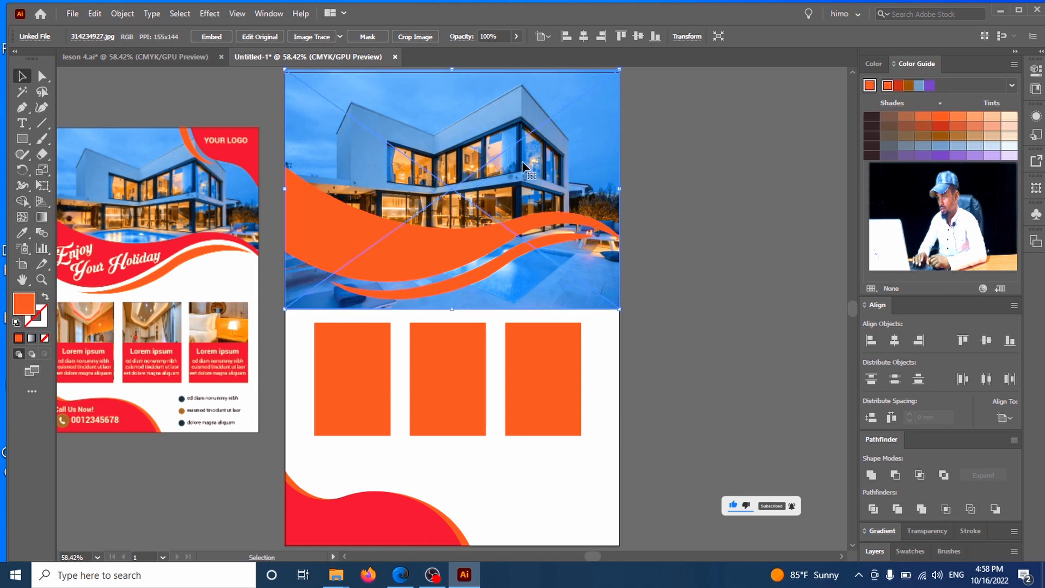
pyautogui.press('a')
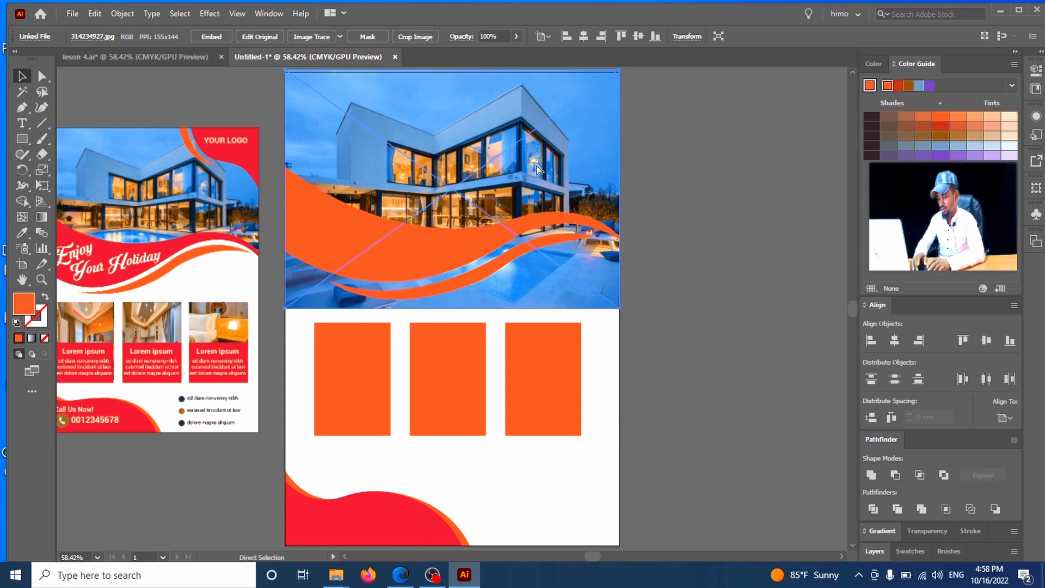
pyautogui.press('v')
pyautogui.click(659, 259)
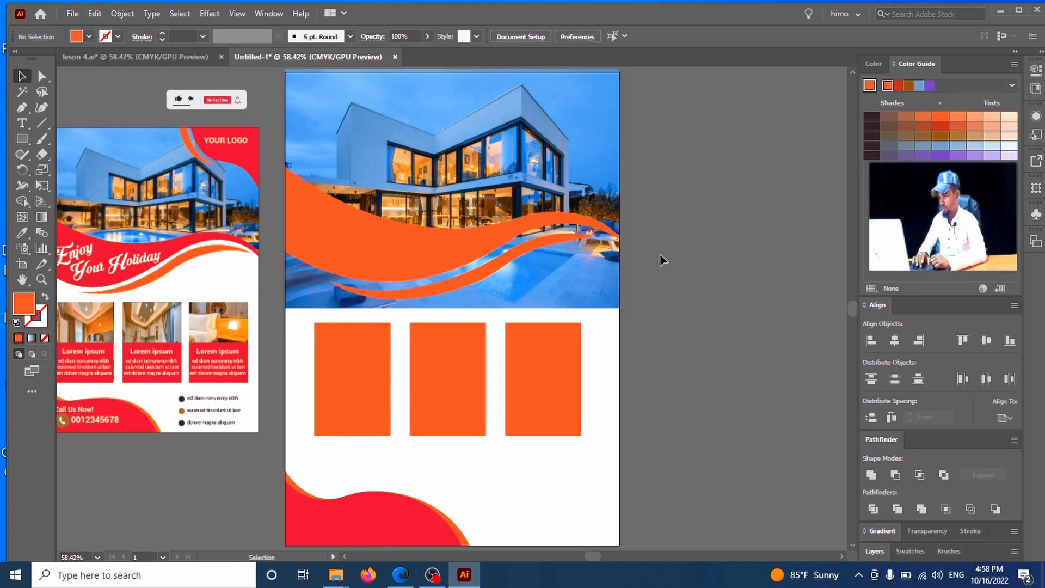
# - Move the large orange wave and its thin swoosh down together until the swoosh reaches the top of the rectangles
pyautogui.click(415, 245)
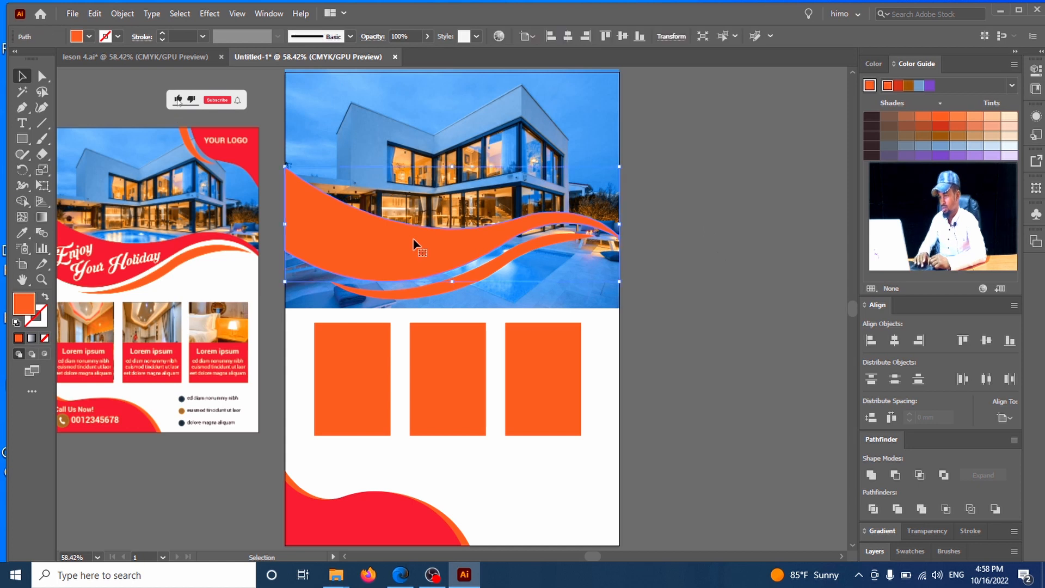
pyautogui.keyDown('shift'); pyautogui.click(431, 289); pyautogui.keyUp('shift')
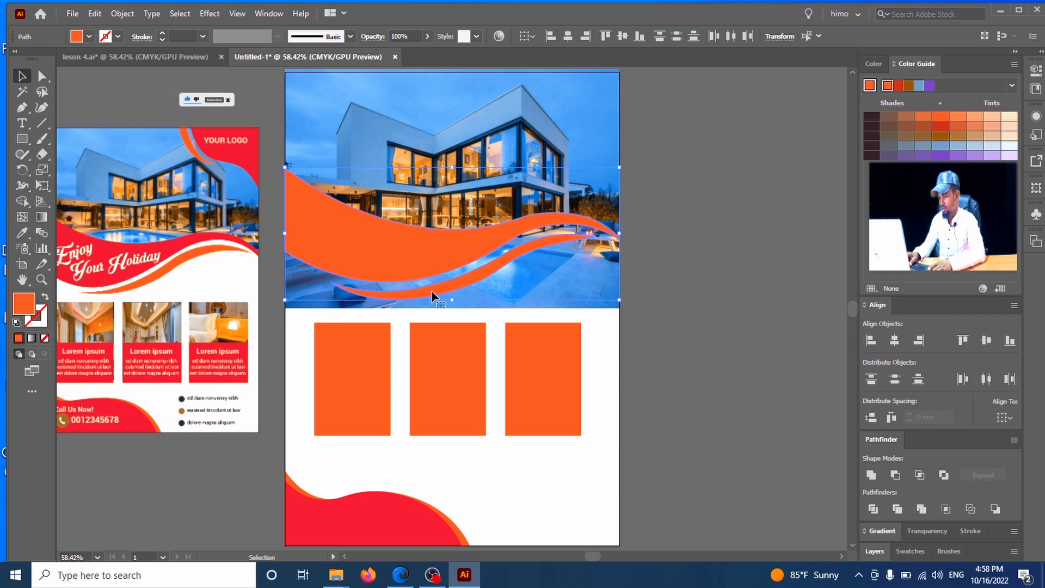
pyautogui.press('Down')
pyautogui.press('Down')
pyautogui.press('Down')
pyautogui.press('Down')
pyautogui.press('Down')
pyautogui.press('Down')
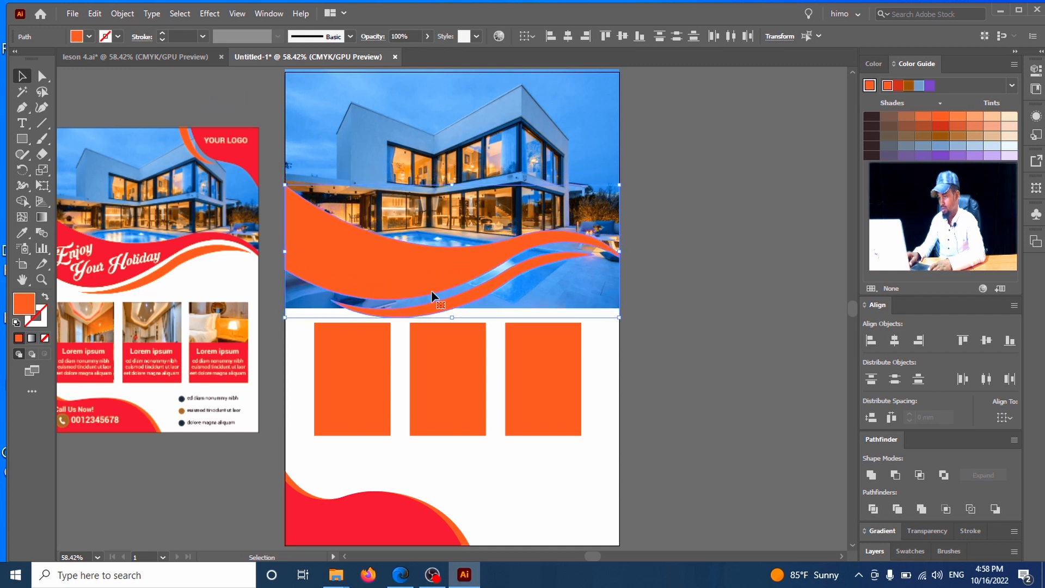
pyautogui.press('Down')
pyautogui.press('Down')
pyautogui.press('Down')
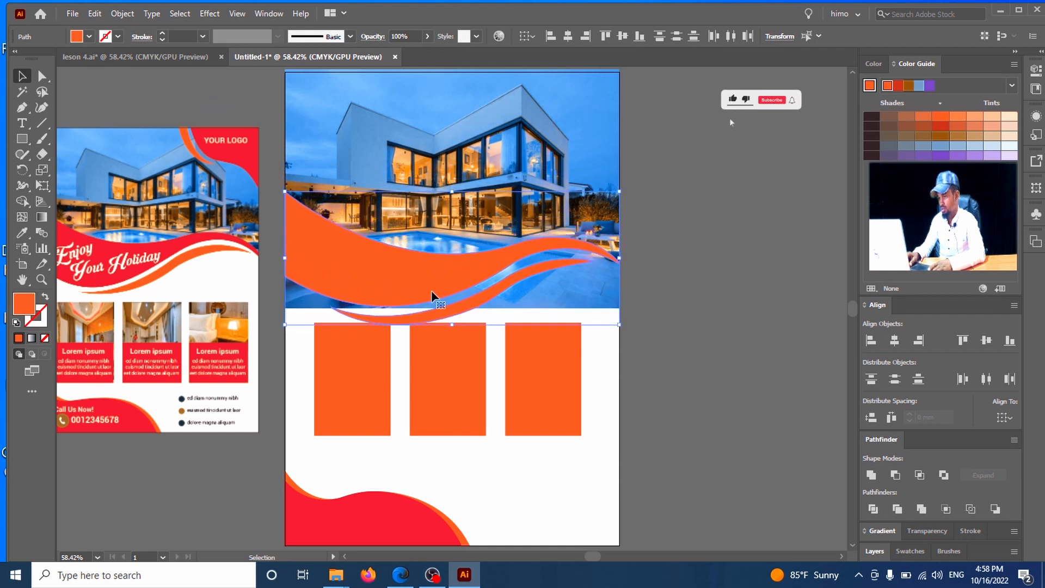
pyautogui.press('Down')
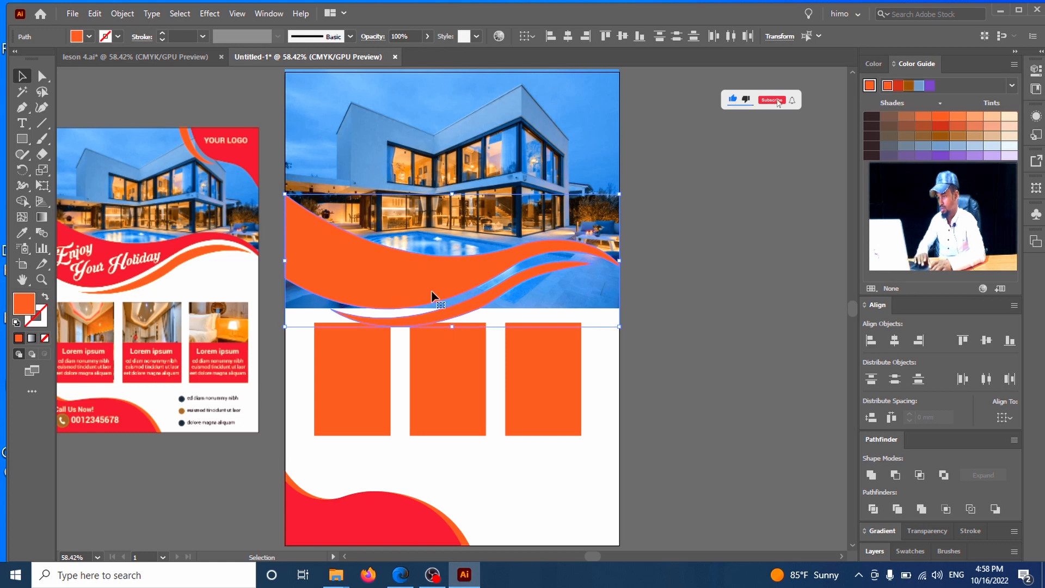
pyautogui.click(661, 316)
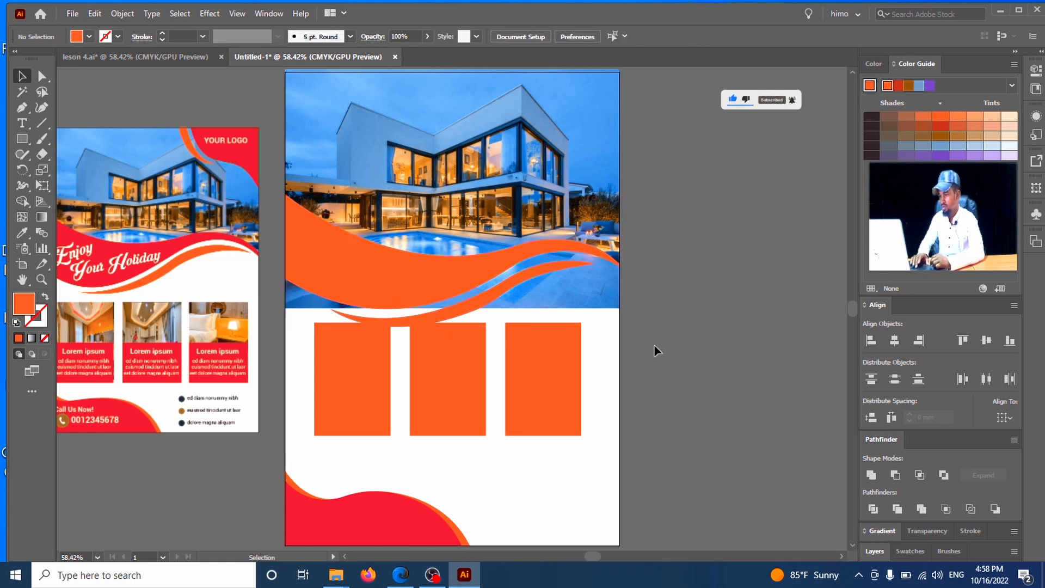
# - Move the three orange rectangles down together to leave a clear gap beneath the swoosh
pyautogui.moveTo(597, 385); pyautogui.dragTo(311, 399)
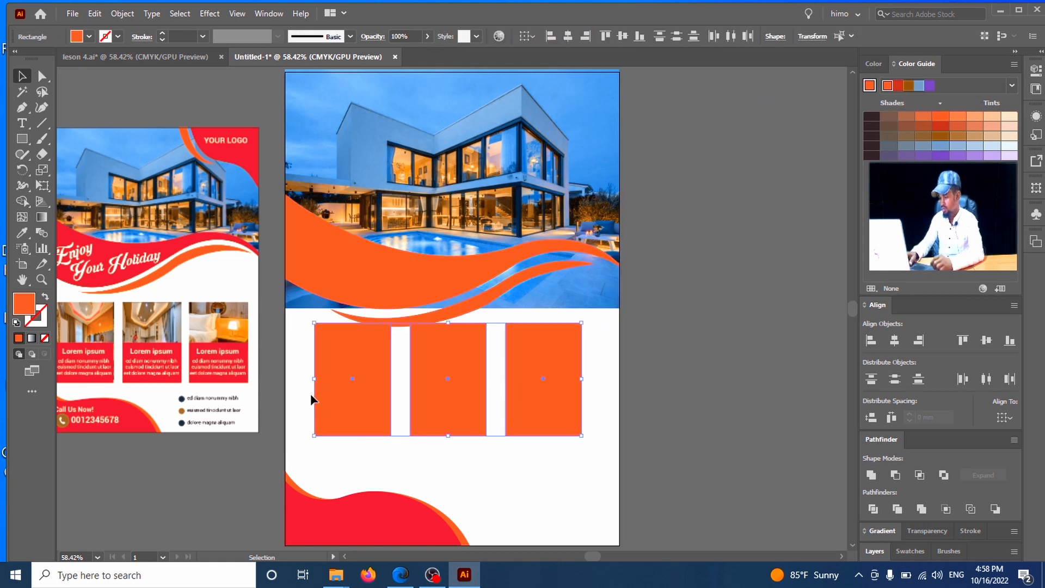
pyautogui.press('Down')
pyautogui.press('Down')
pyautogui.press('Down')
pyautogui.press('Down')
pyautogui.press('Down')
pyautogui.press('Down')
pyautogui.press('Down')
pyautogui.press('Down')
pyautogui.press('Down')
pyautogui.press('Down')
pyautogui.press('Down')
pyautogui.press('Down')
pyautogui.press('Down')
pyautogui.press('Down')
pyautogui.press('Down')
pyautogui.press('Down')
pyautogui.press('Down')
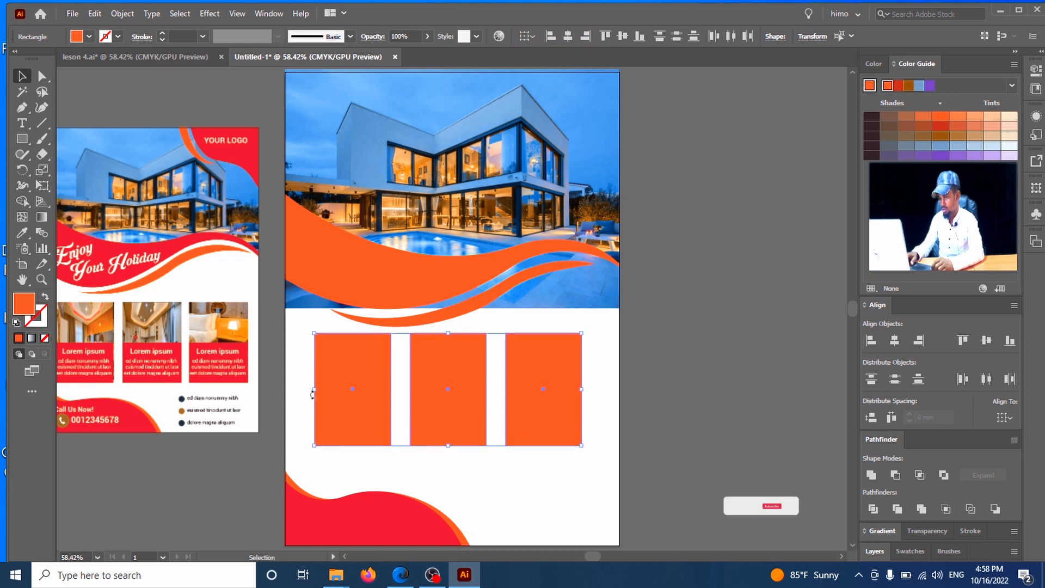
pyautogui.press('Down')
pyautogui.press('Down')
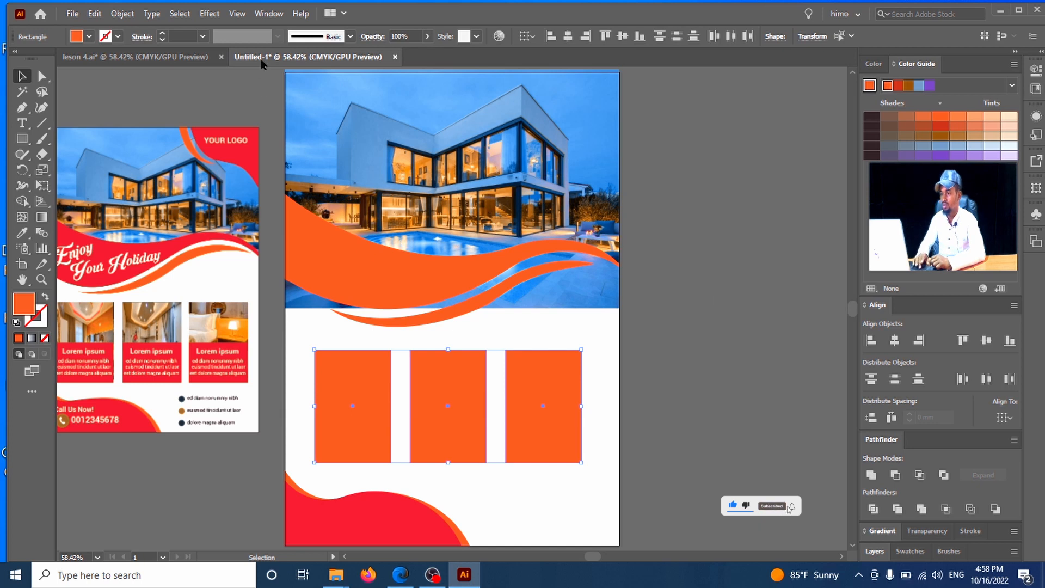
pyautogui.click(442, 121)
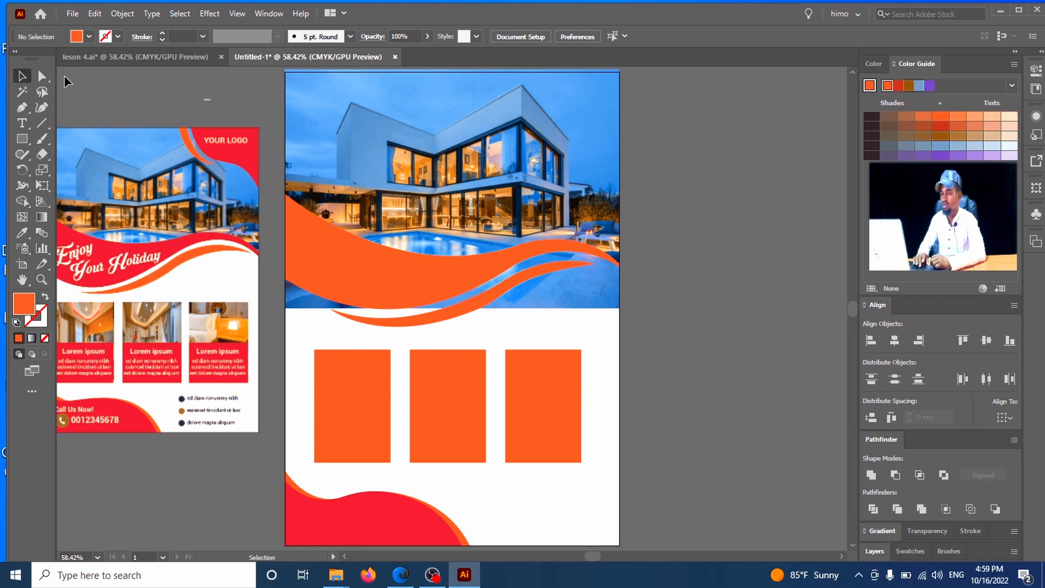
# - Draw a closed curved shape about 52 mm wide in the page's upper right corner with the Pen tool and extend its ends along the page edges
pyautogui.click(22, 108)
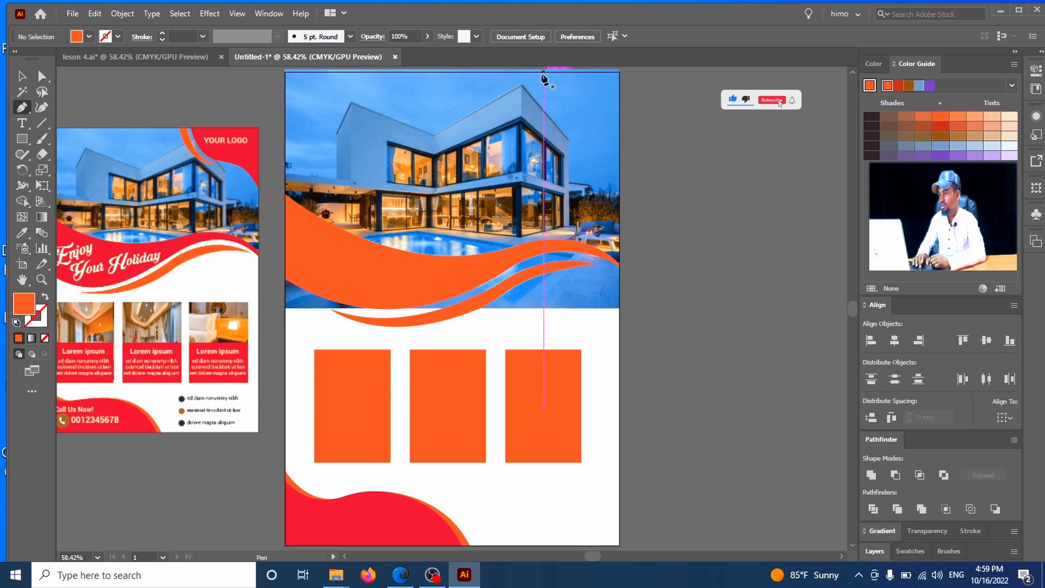
pyautogui.scroll(1, 541, 76)
pyautogui.click(537, 81)
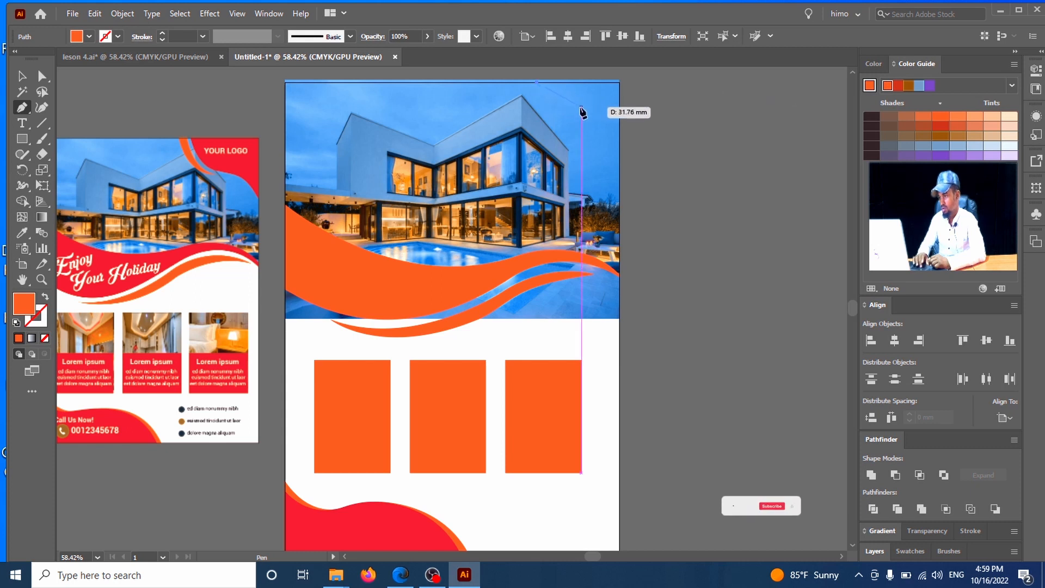
pyautogui.moveTo(580, 109); pyautogui.dragTo(618, 107)
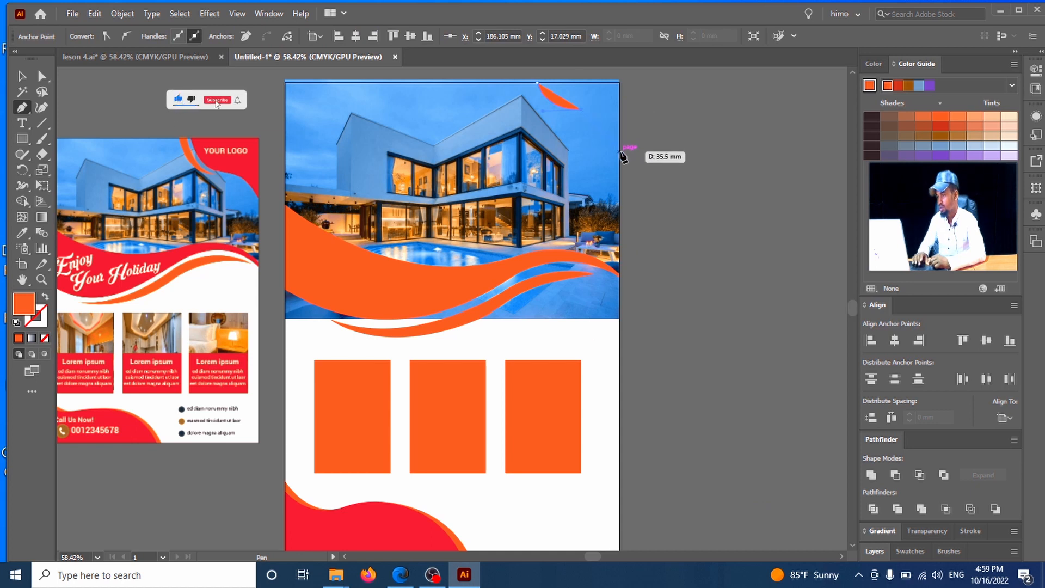
pyautogui.moveTo(620, 151); pyautogui.dragTo(627, 190)
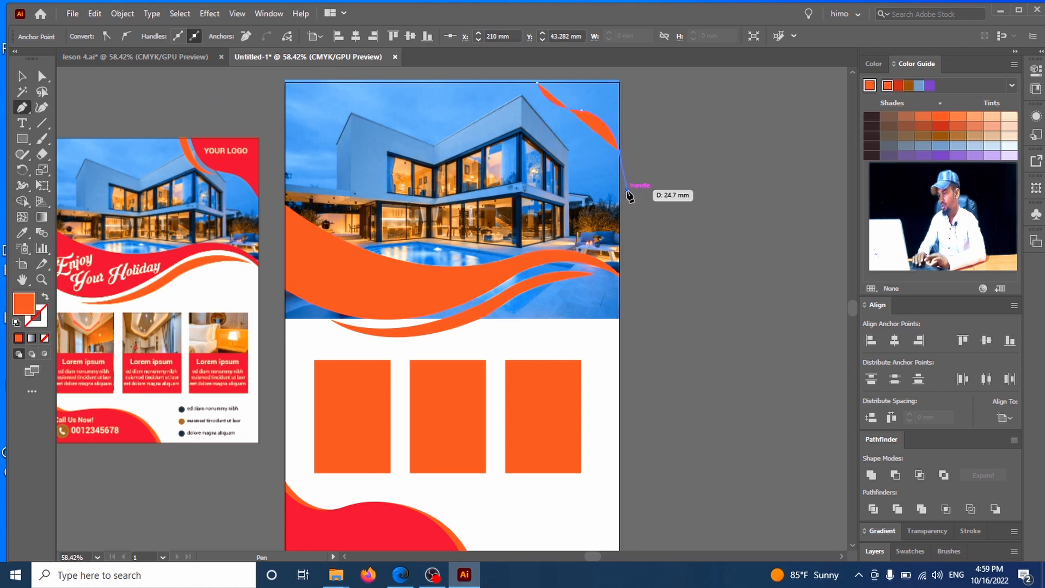
pyautogui.click(621, 154)
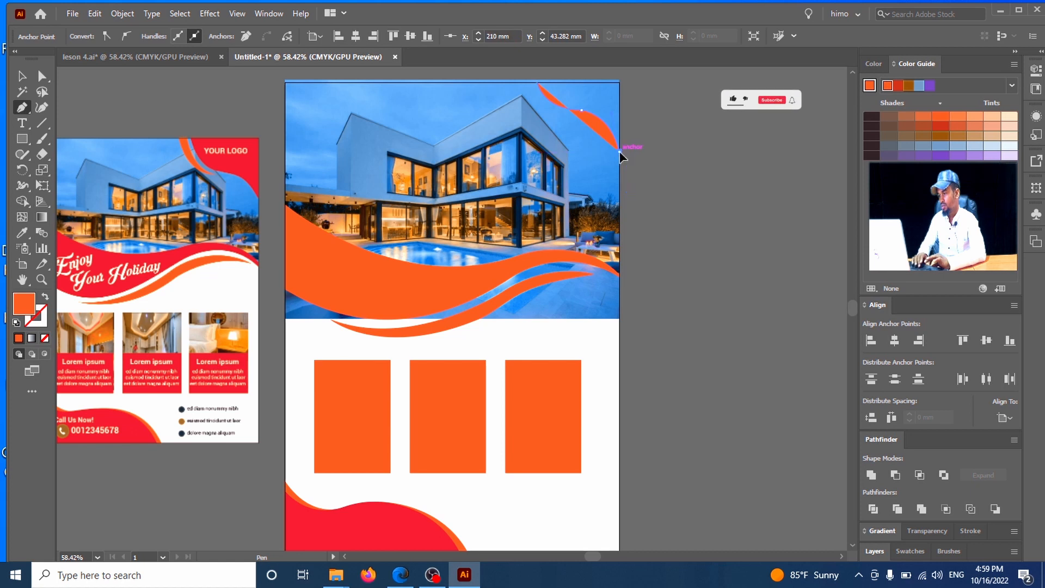
pyautogui.click(619, 83)
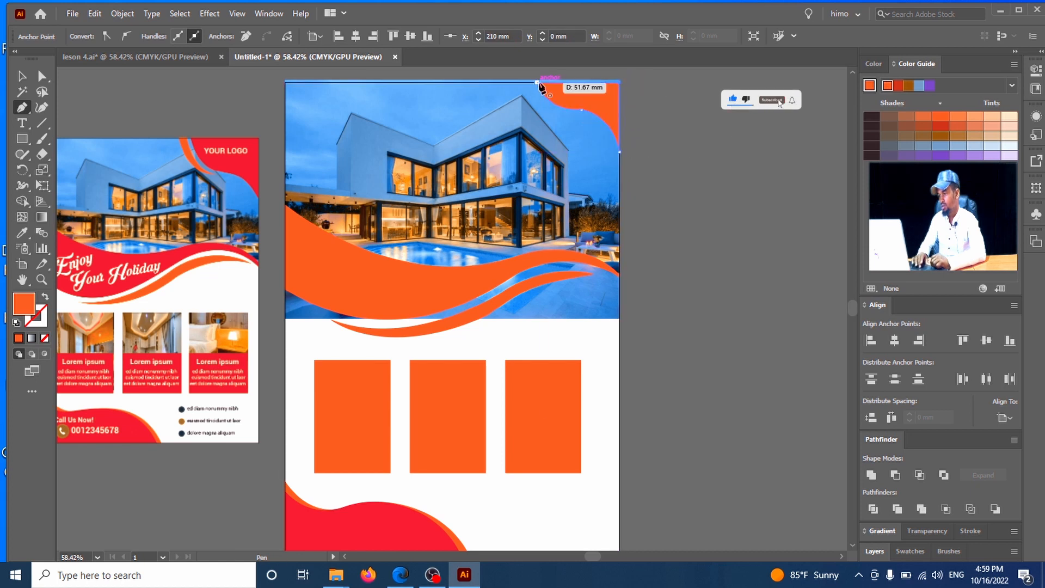
pyautogui.click(537, 82)
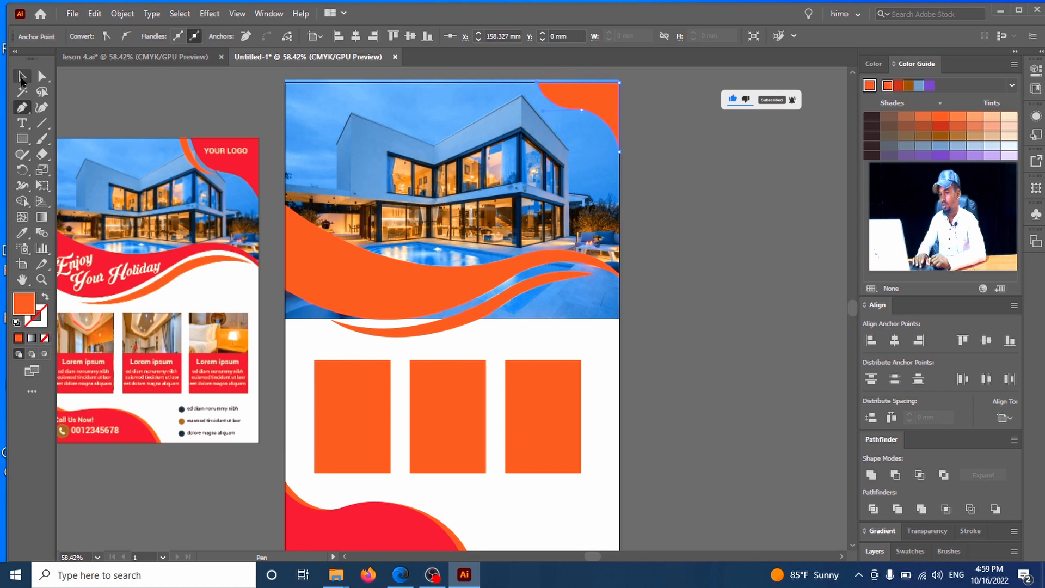
pyautogui.click(42, 76)
pyautogui.click(641, 147)
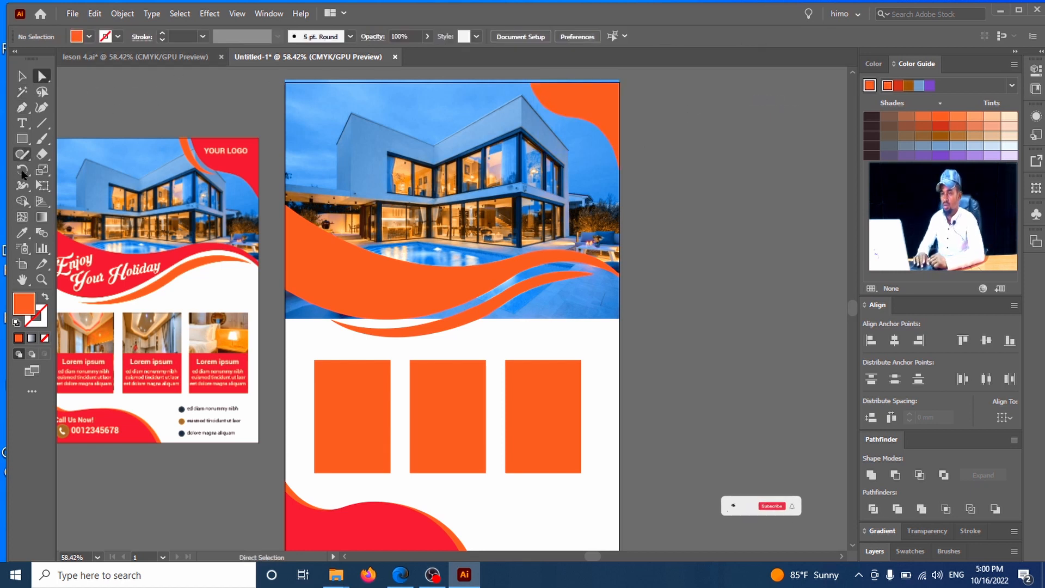
# - Fill the upper right corner shape with the red sampled from the reference flyer's logo corner
pyautogui.click(22, 233)
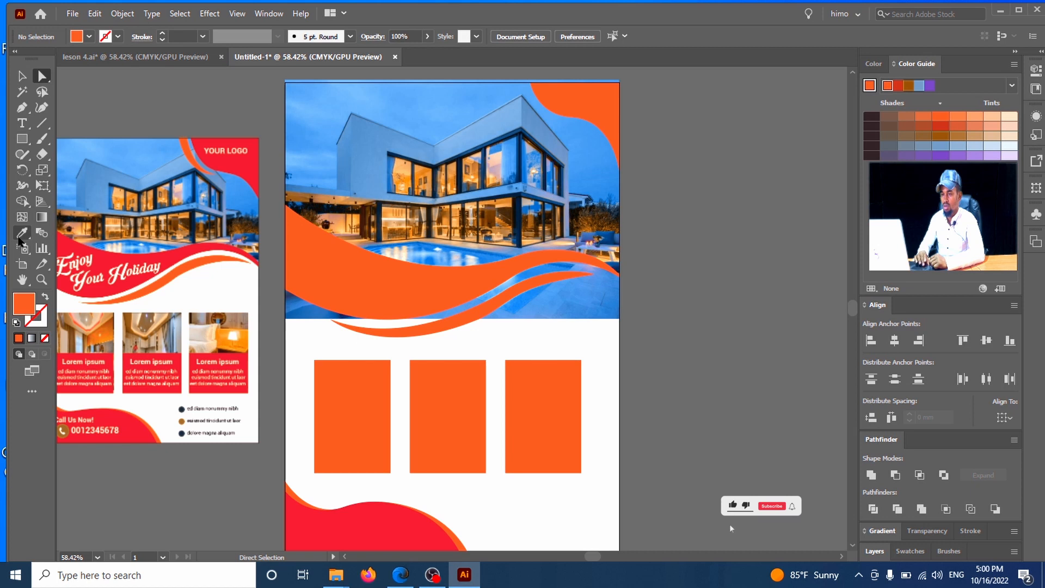
pyautogui.click(252, 163)
pyautogui.press('v')
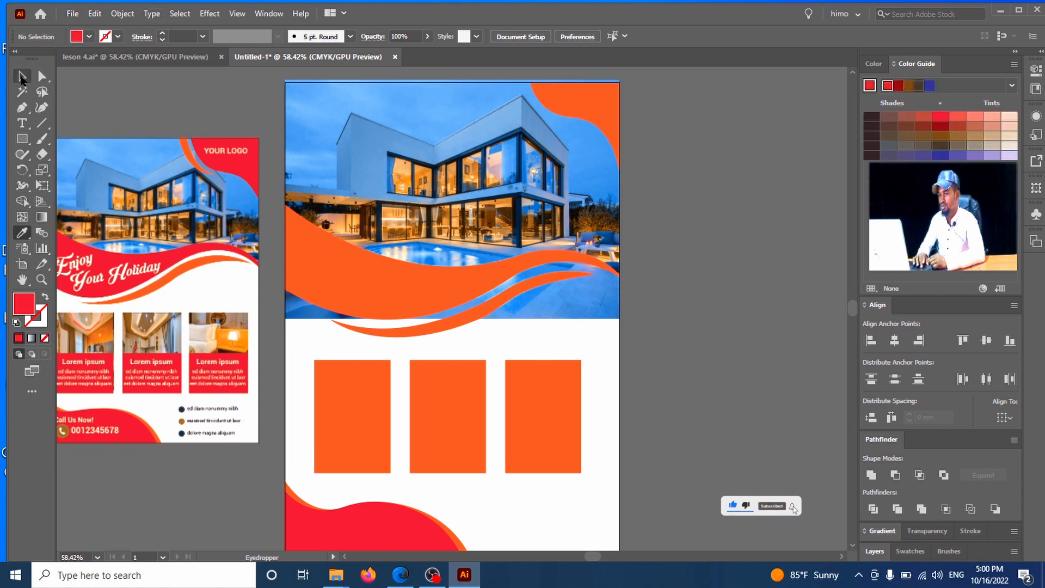
pyautogui.click(554, 104)
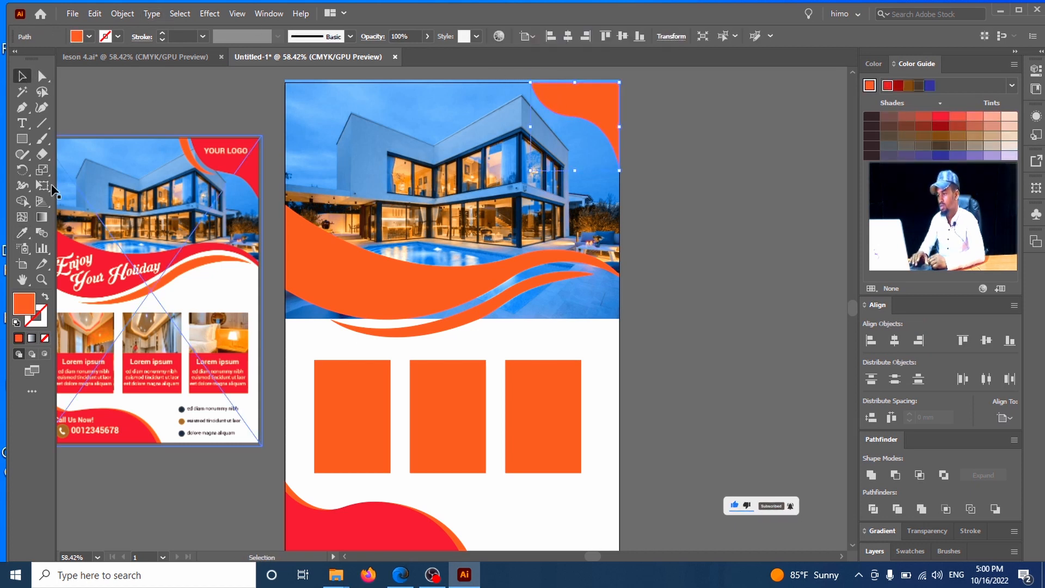
pyautogui.click(24, 232)
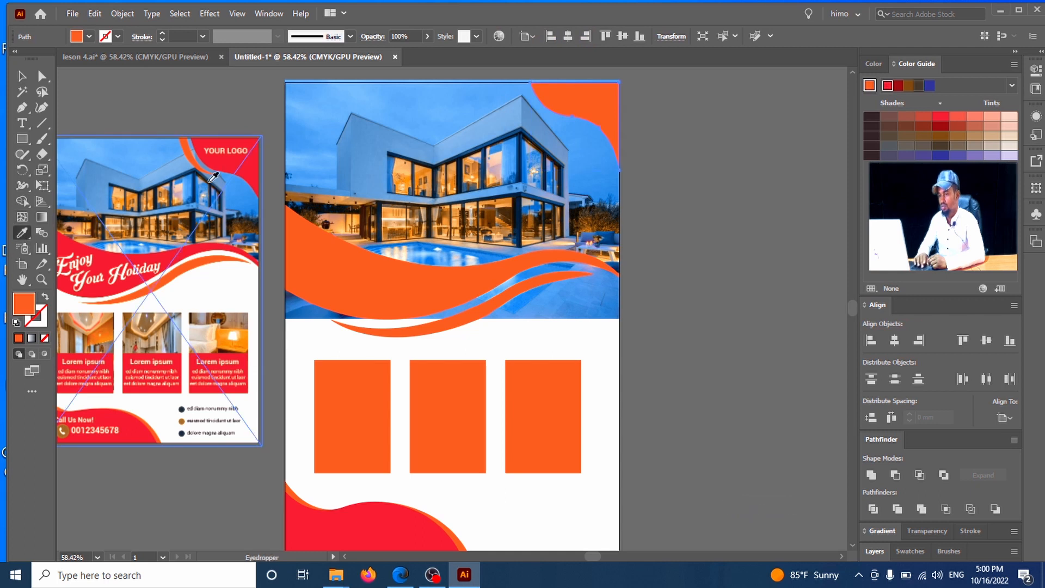
pyautogui.click(220, 166)
# - Draw a thin curved sliver about 31 mm wide and 28 mm tall beside the red logo corner's inner edge with the Pen tool
pyautogui.click(22, 108)
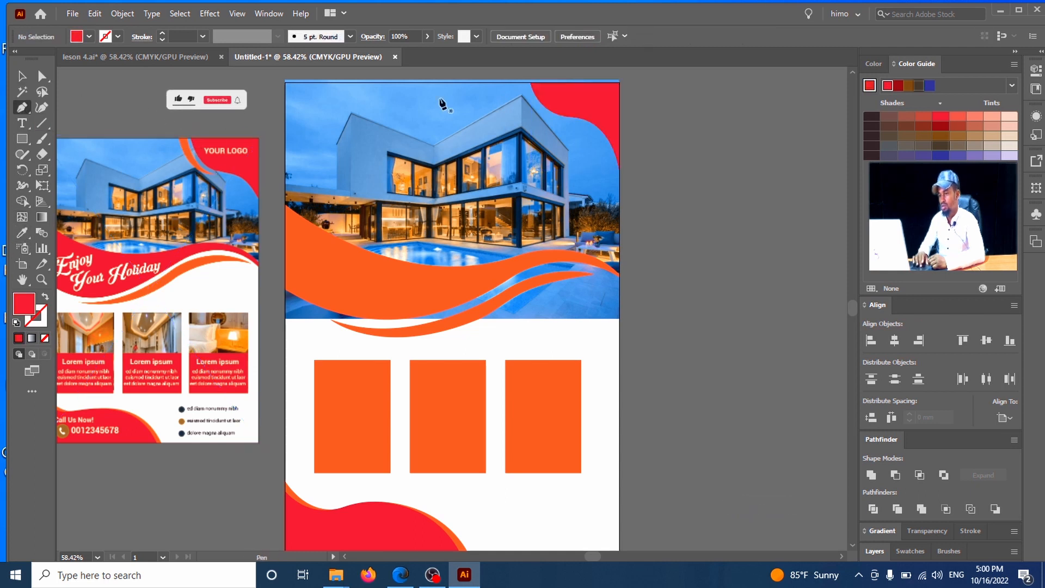
pyautogui.click(522, 84)
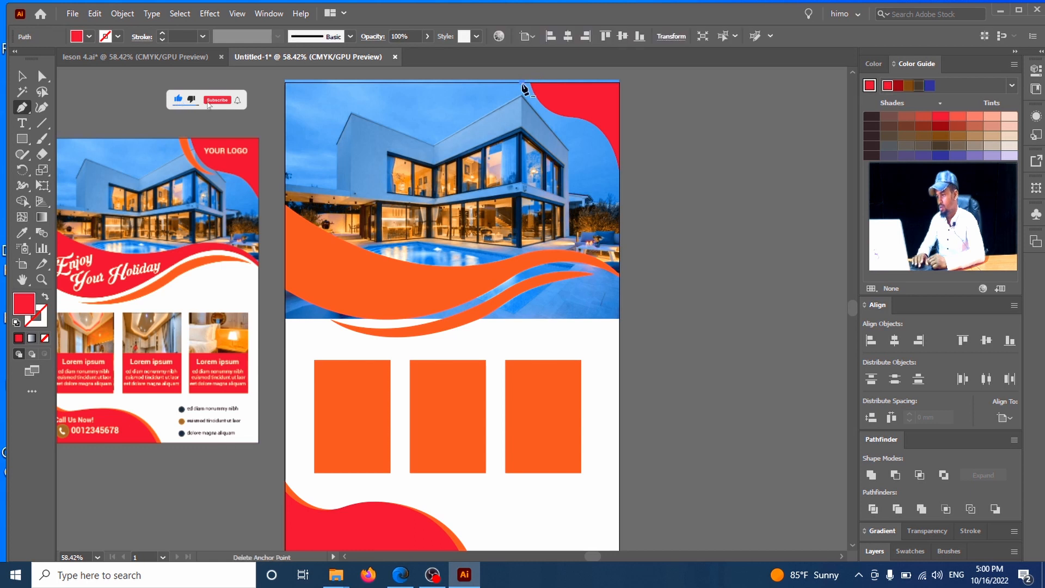
pyautogui.click(559, 127)
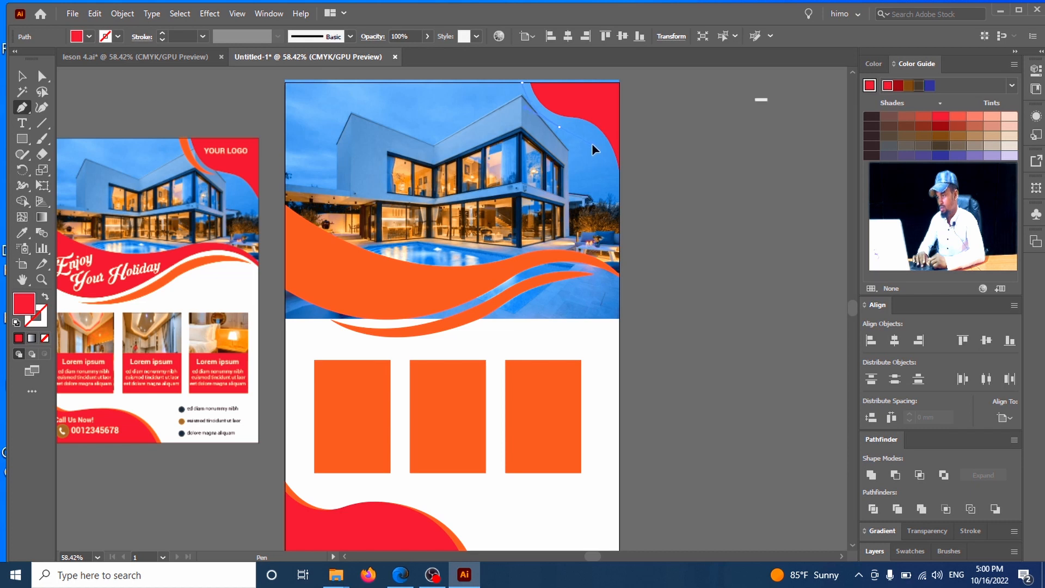
pyautogui.moveTo(593, 143); pyautogui.dragTo(595, 149)
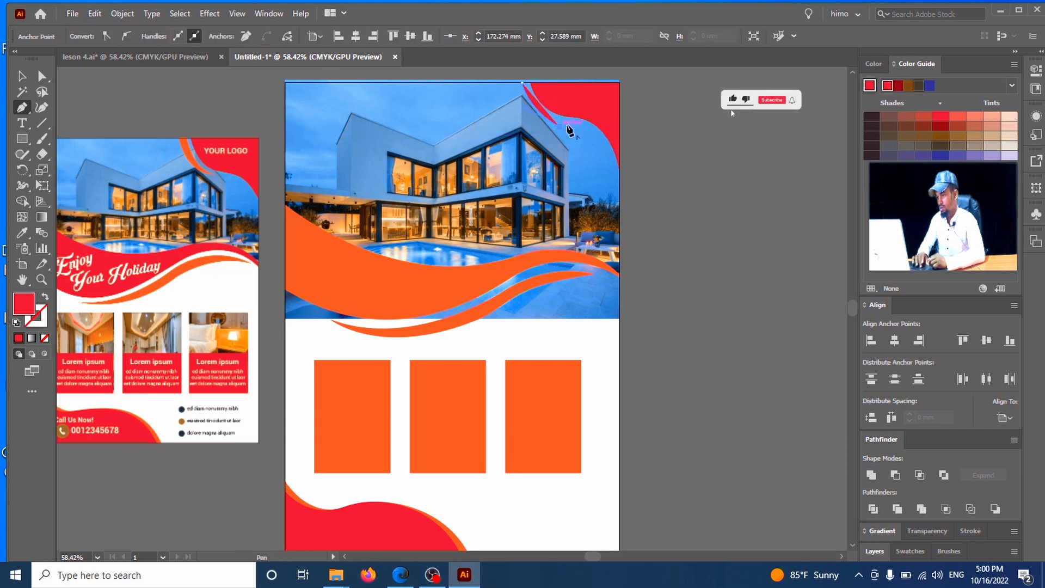
pyautogui.hotkey('ctrl', '1')
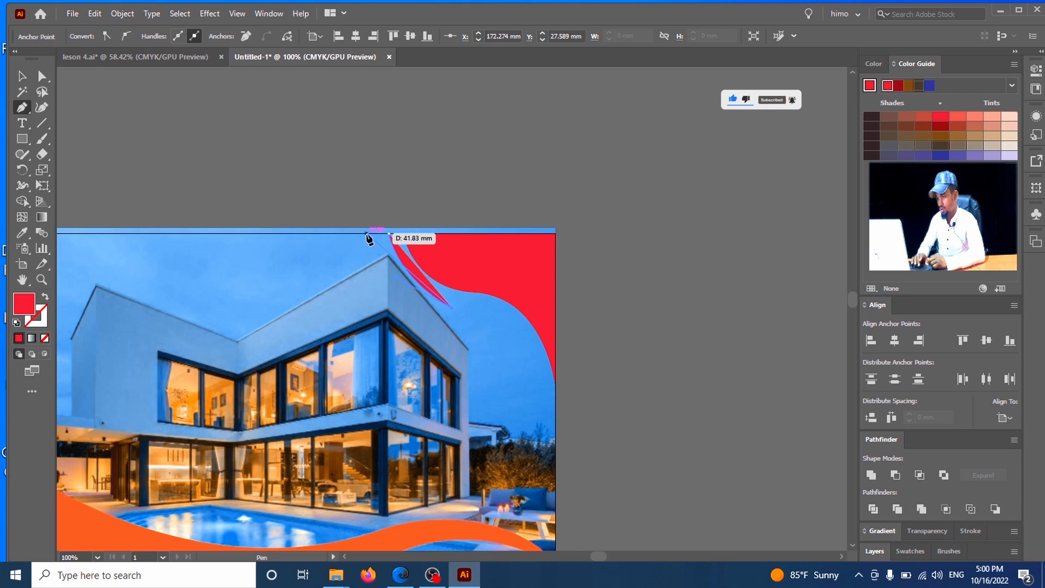
pyautogui.moveTo(365, 233); pyautogui.dragTo(356, 203)
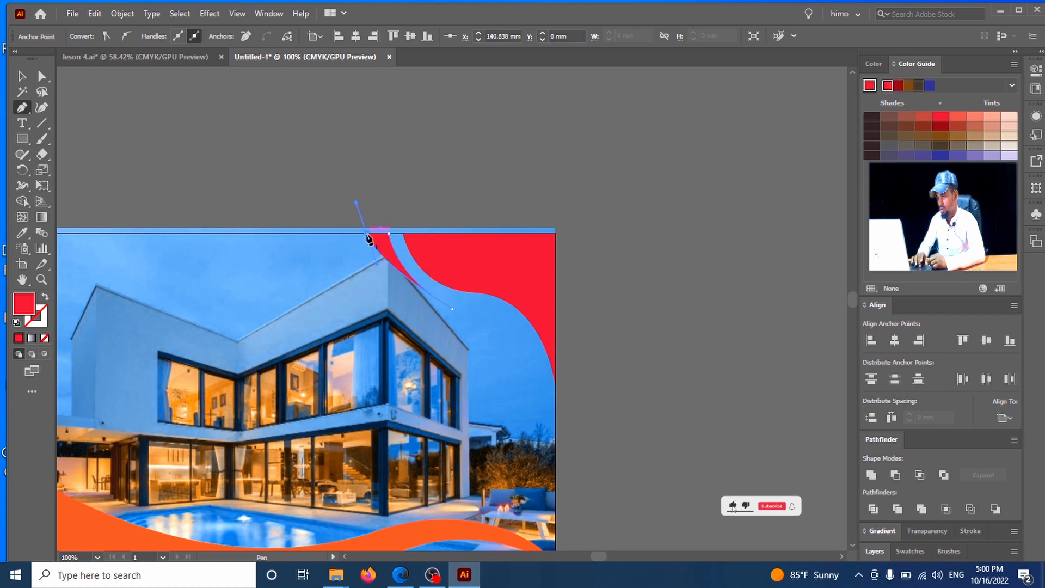
pyautogui.click(388, 233)
pyautogui.click(21, 76)
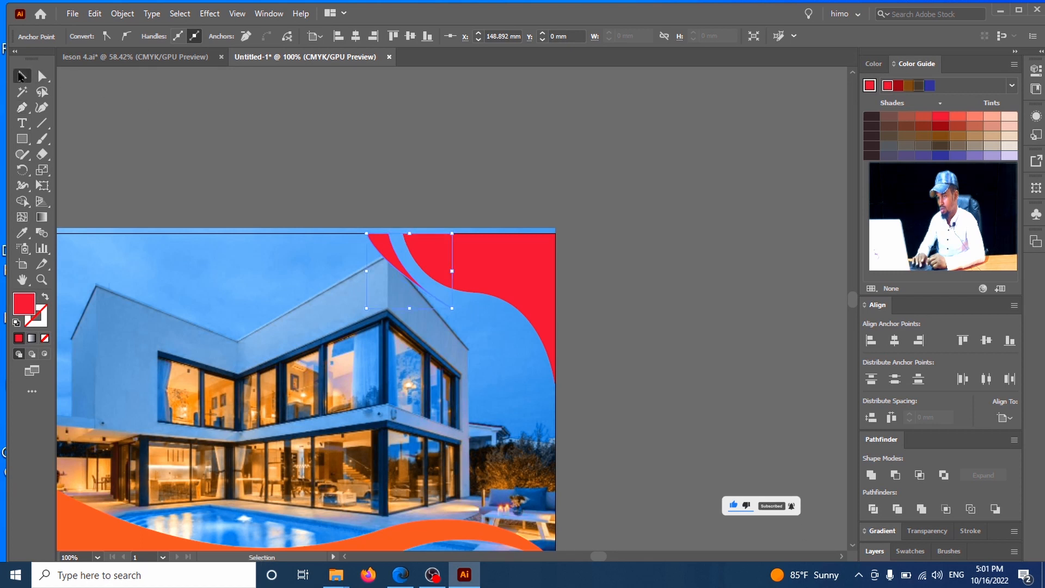
pyautogui.click(267, 128)
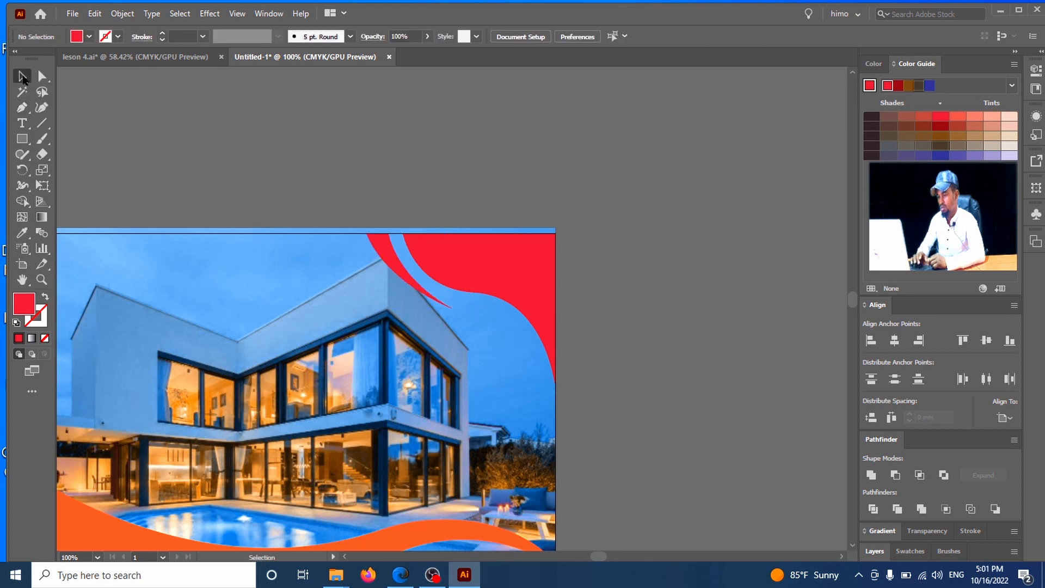
pyautogui.hotkey('ctrl', '0')
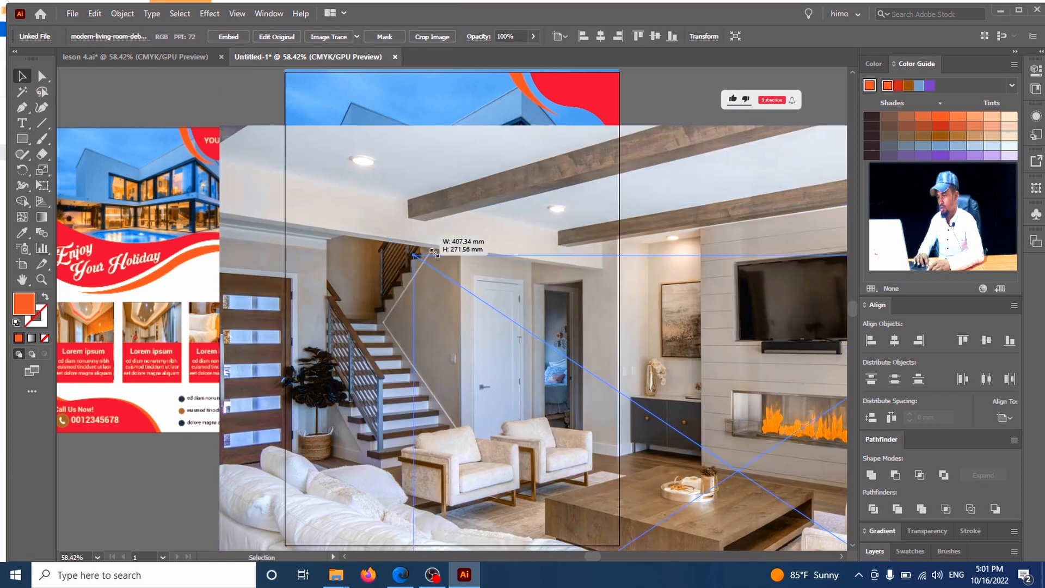
# - Scale the placed modern living room photo down to the first content rectangle's width and position it over that rectangle
pyautogui.moveTo(434, 253); pyautogui.dragTo(623, 361)
pyautogui.moveTo(771, 475); pyautogui.dragTo(367, 229)
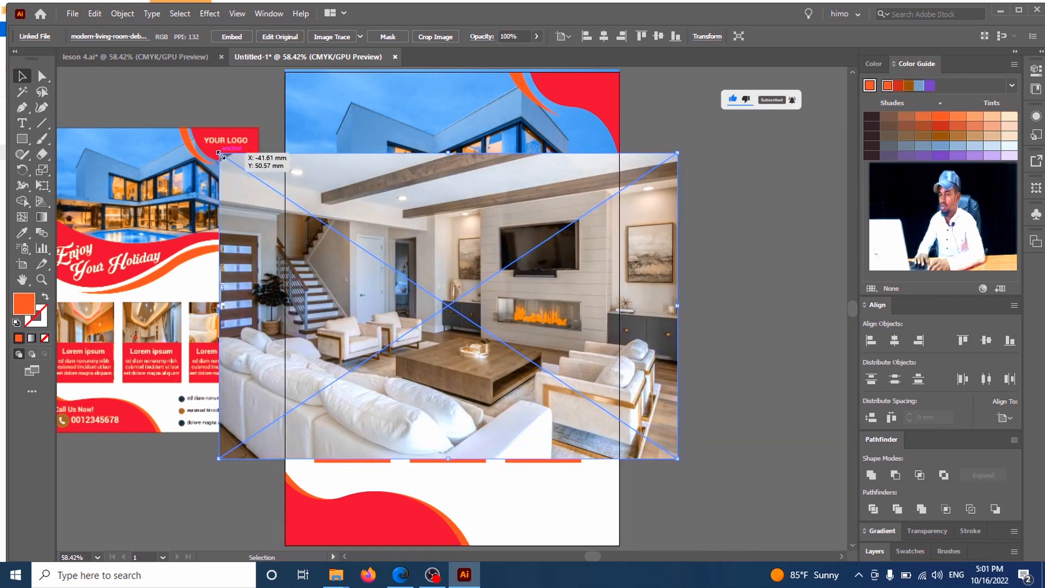
pyautogui.moveTo(222, 156); pyautogui.dragTo(559, 380)
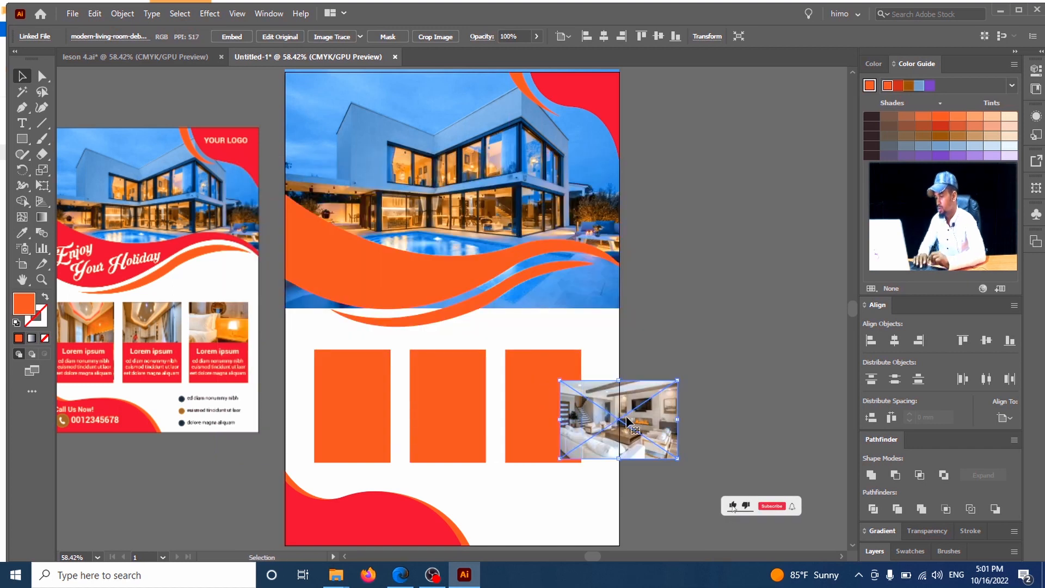
pyautogui.moveTo(613, 416); pyautogui.dragTo(391, 392)
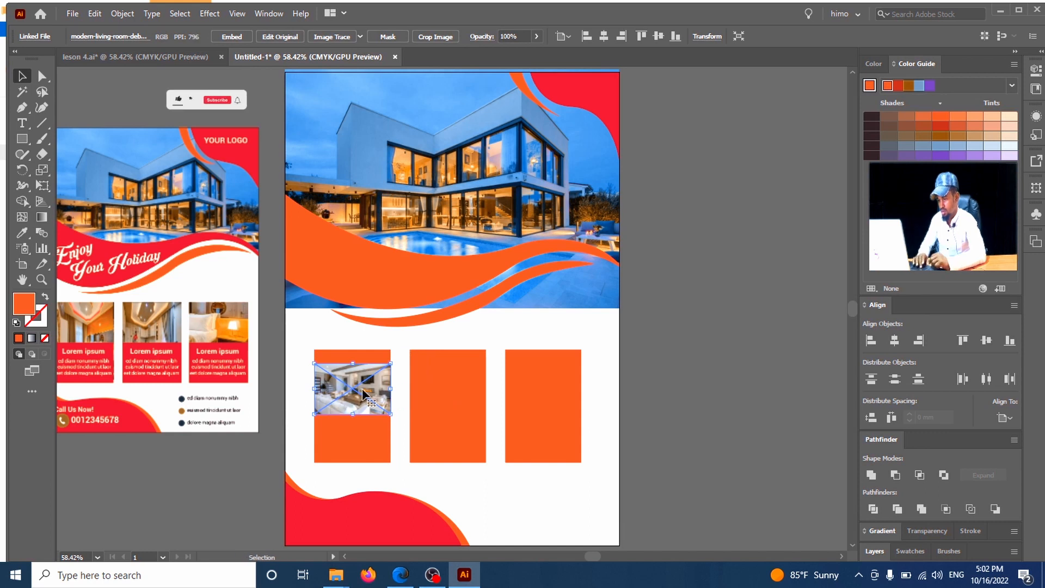
# - Stretch the living room photo upward until it meets the top edge of the first content rectangle
pyautogui.click(328, 337)
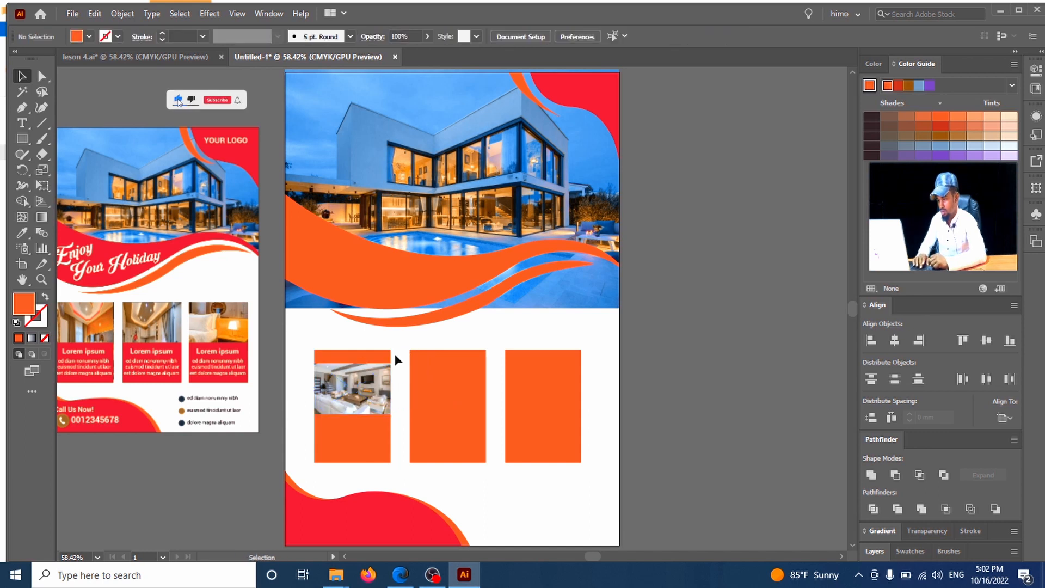
pyautogui.click(353, 405)
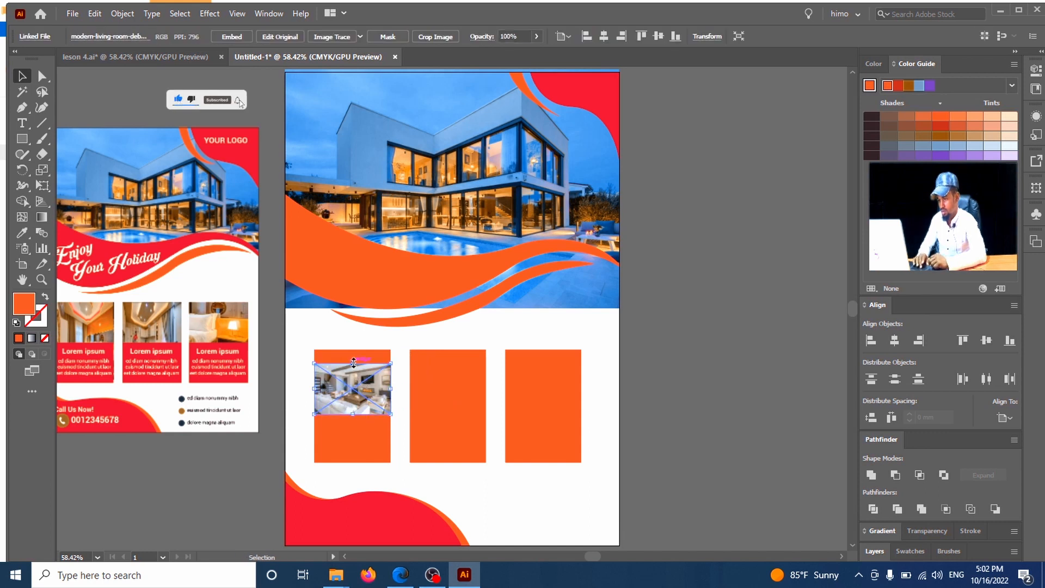
pyautogui.moveTo(354, 363); pyautogui.dragTo(351, 350)
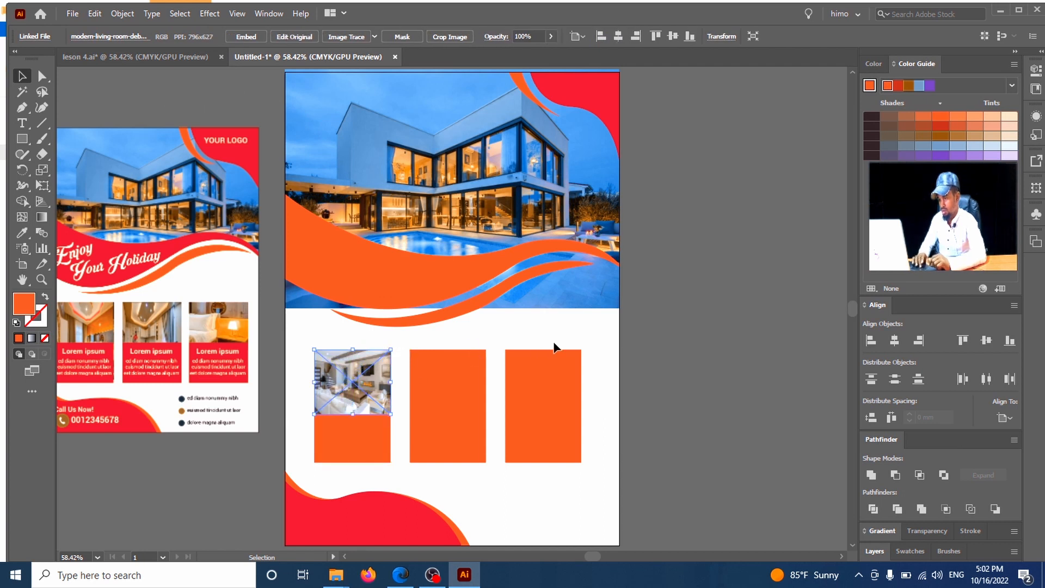
pyautogui.click(587, 329)
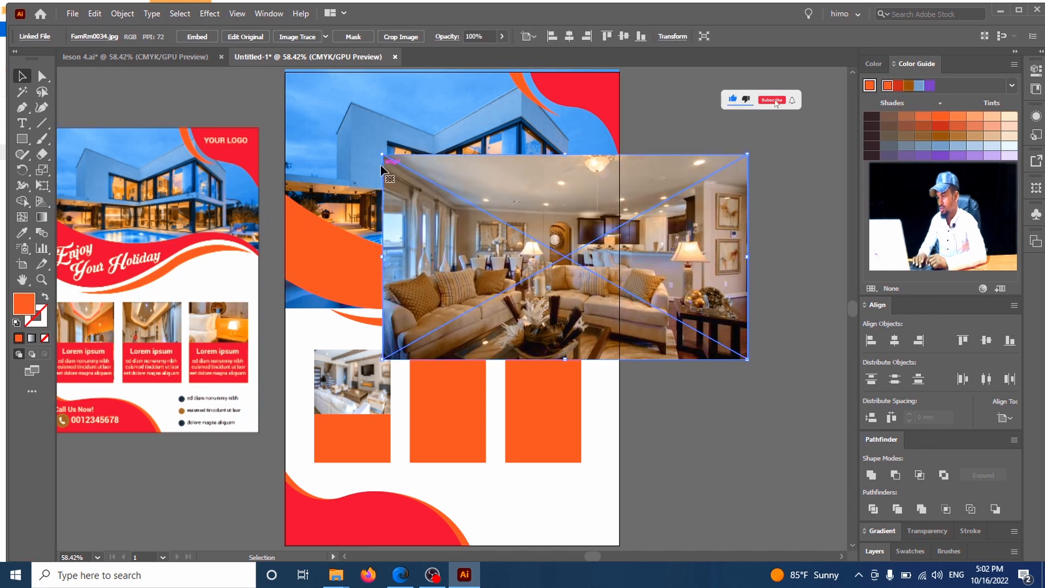
# - Scale down FamRm0034.jpg and image5.jpg and fit them over the upper parts of the second and third content rectangles
pyautogui.moveTo(384, 156); pyautogui.dragTo(576, 302)
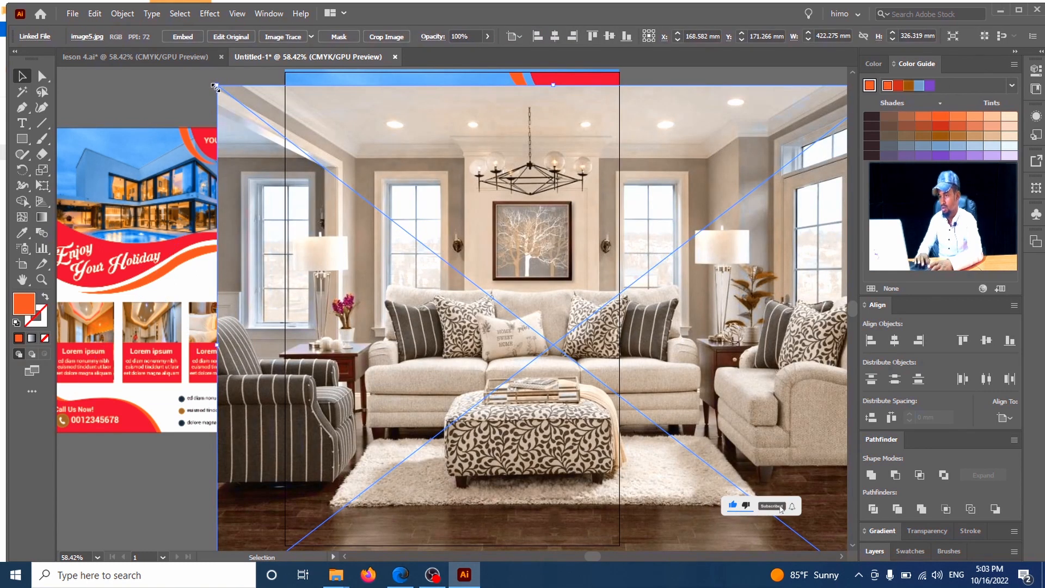
pyautogui.moveTo(214, 87); pyautogui.dragTo(603, 406)
pyautogui.press('shift')
pyautogui.press('shift')
pyautogui.press('shift')
pyautogui.press('shift')
pyautogui.press('shift')
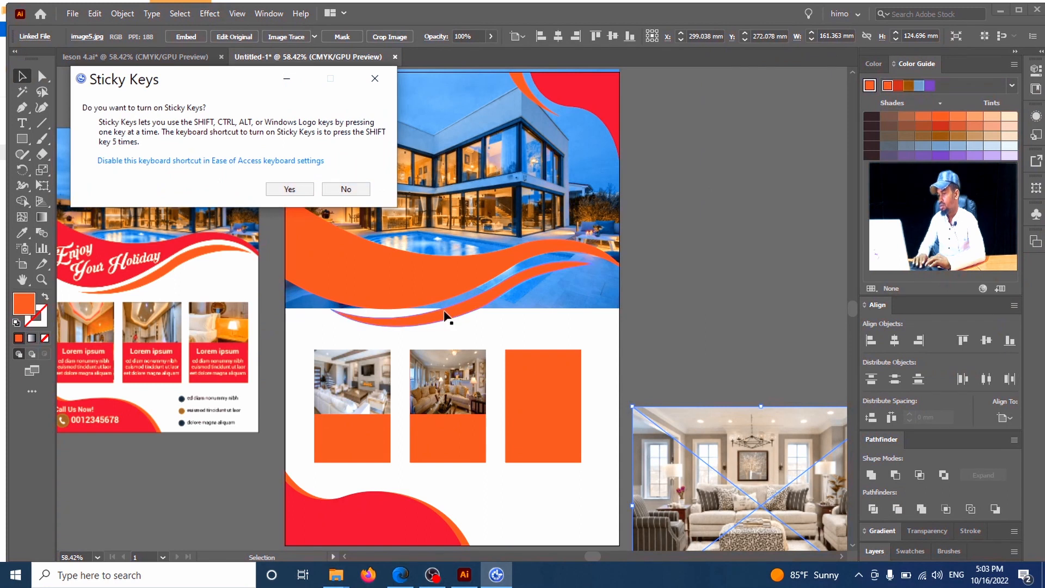
pyautogui.click(374, 78)
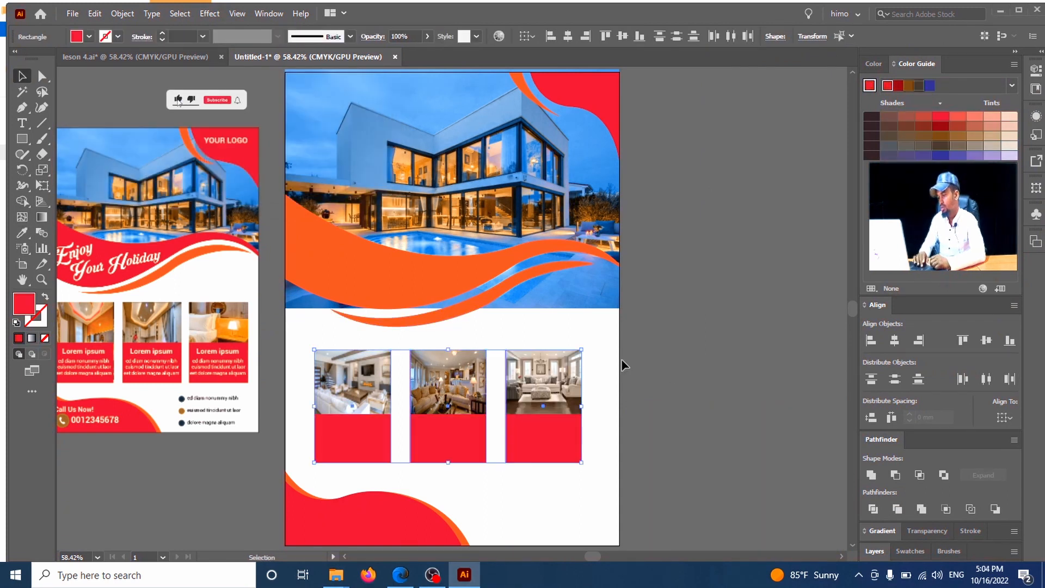
pyautogui.click(621, 359)
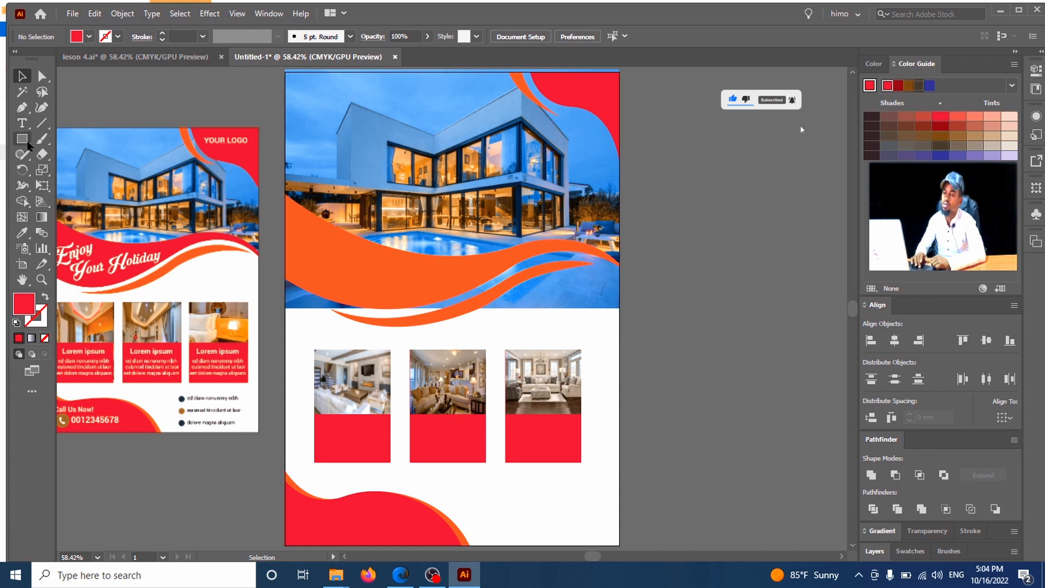
# - Draw a closed page-wide shape with the Pen tool, its upper edge waving across the orange wave and its base on the page's bottom corners
pyautogui.click(22, 108)
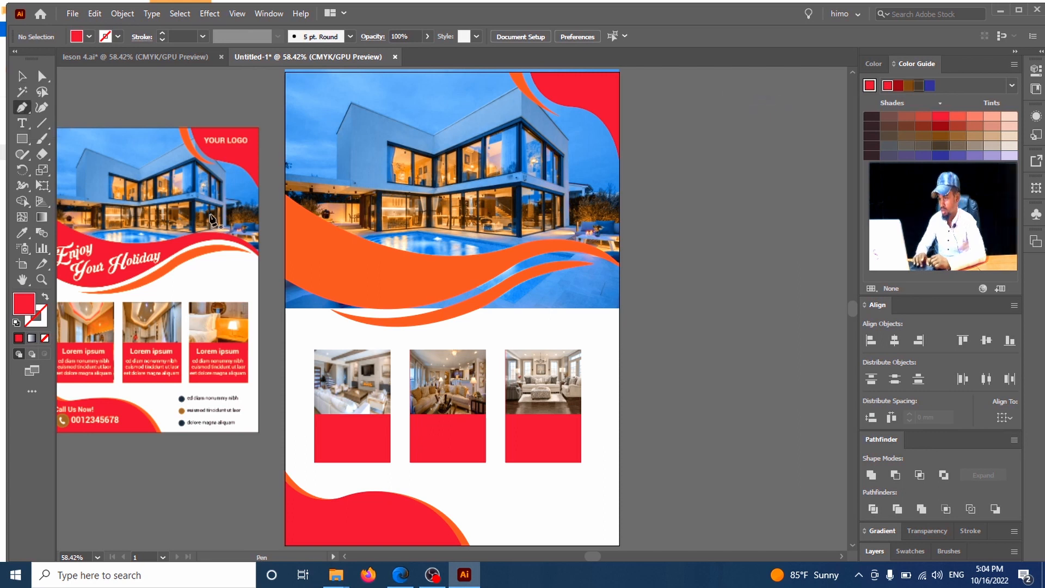
pyautogui.click(284, 219)
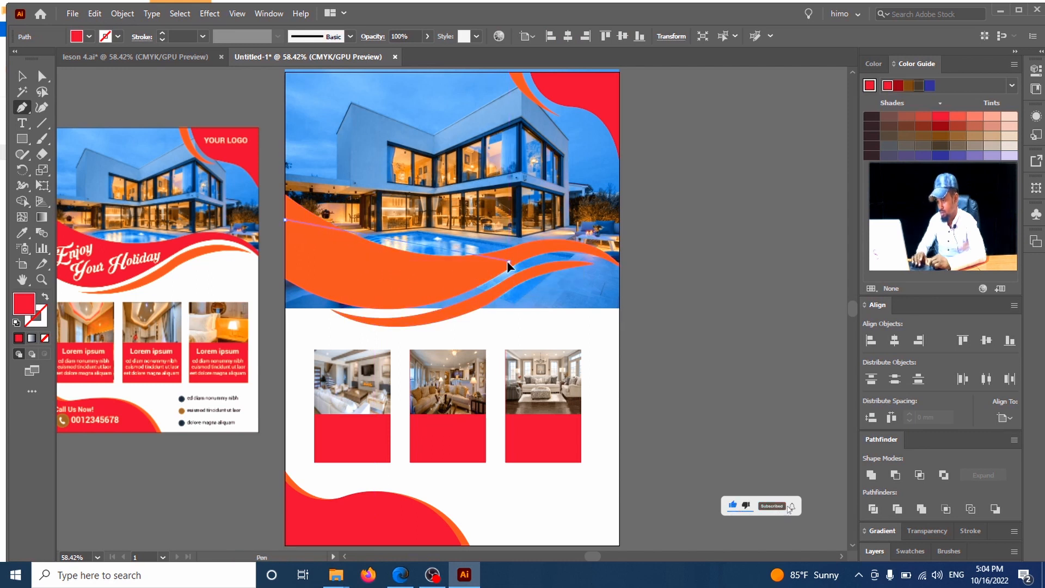
pyautogui.moveTo(509, 263); pyautogui.dragTo(641, 221)
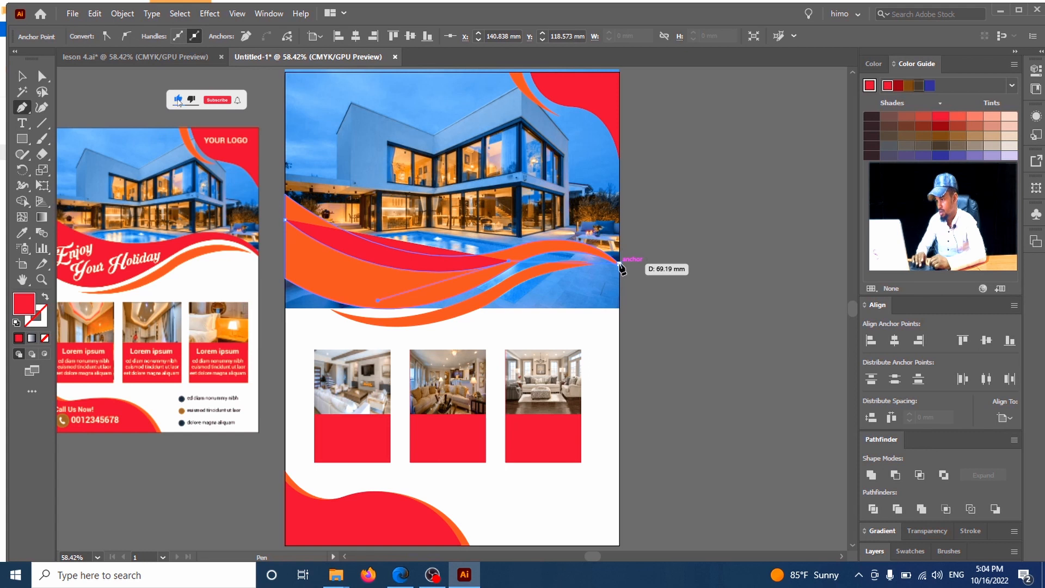
pyautogui.moveTo(620, 264); pyautogui.dragTo(677, 301)
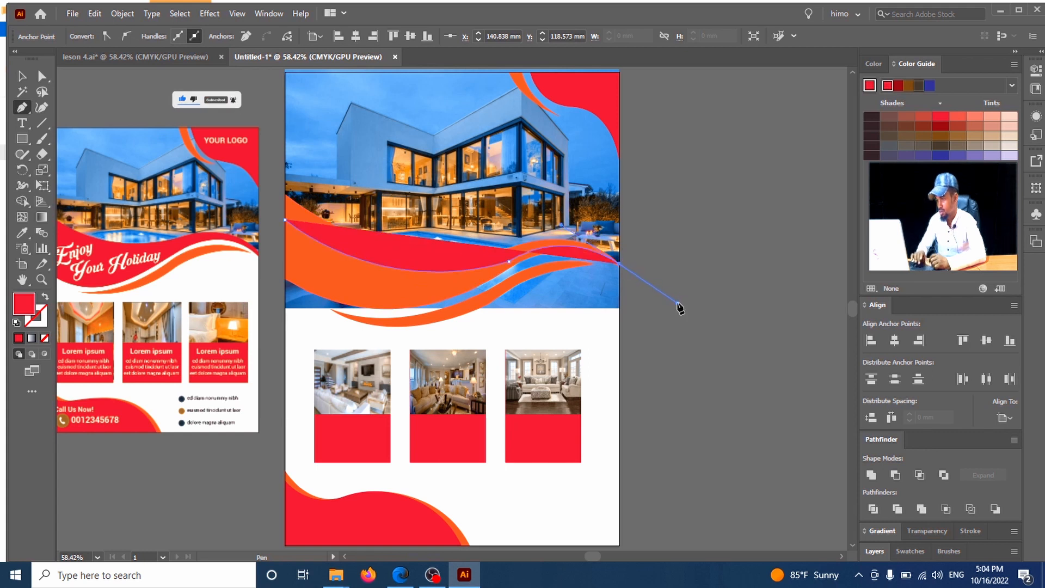
pyautogui.click(620, 266)
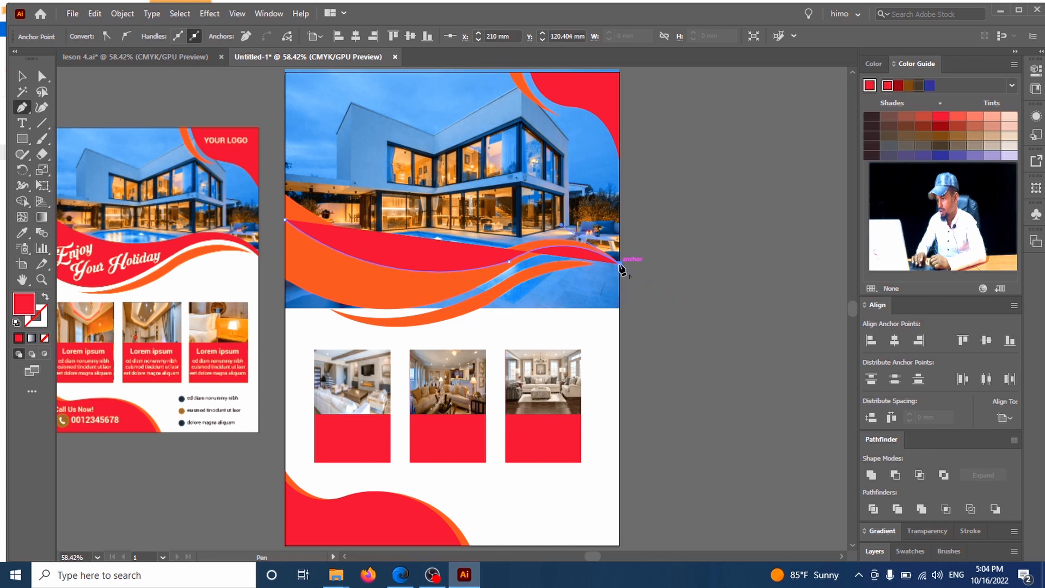
pyautogui.click(619, 545)
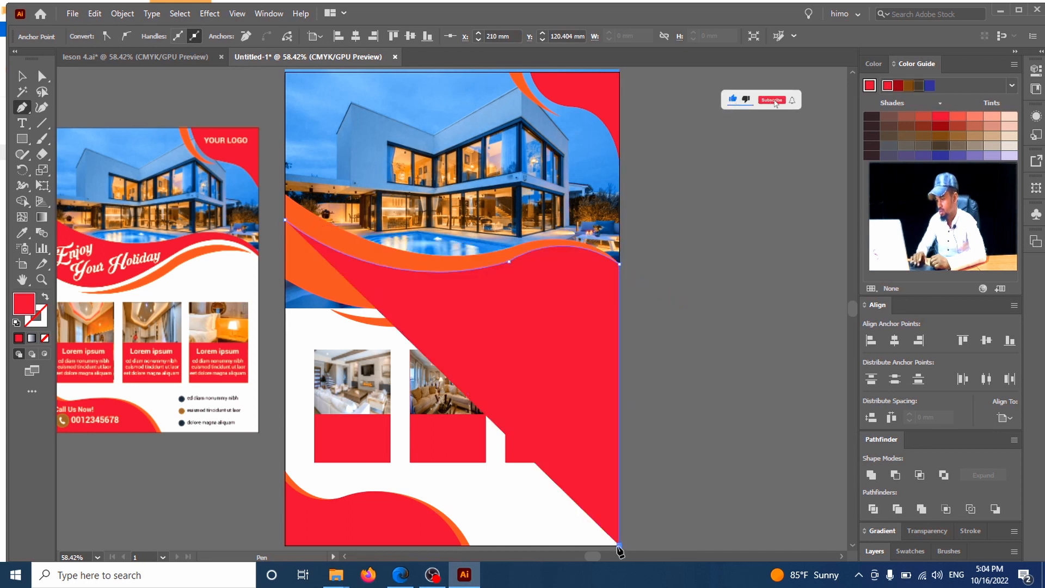
pyautogui.click(284, 545)
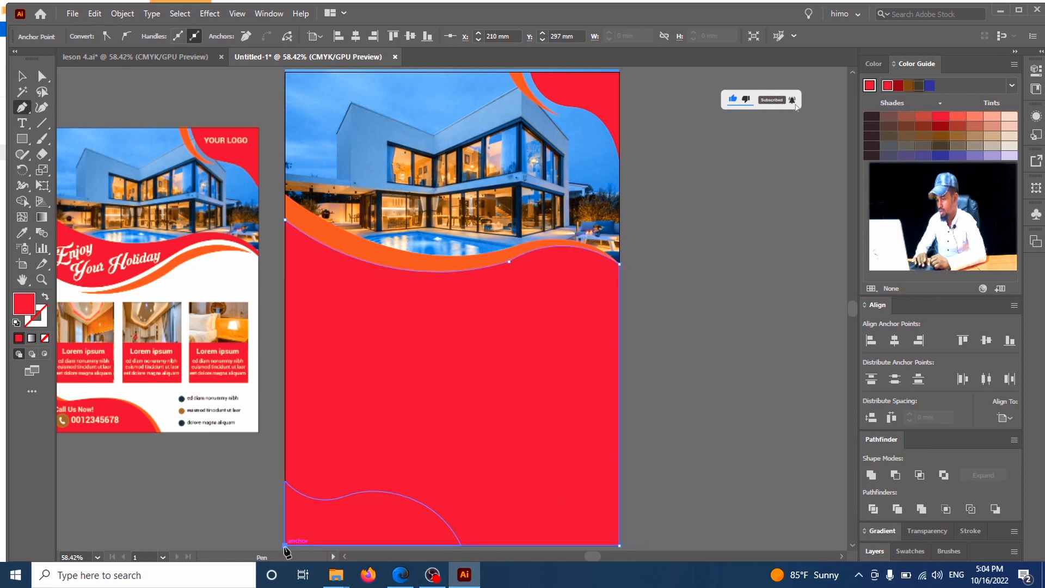
pyautogui.click(285, 221)
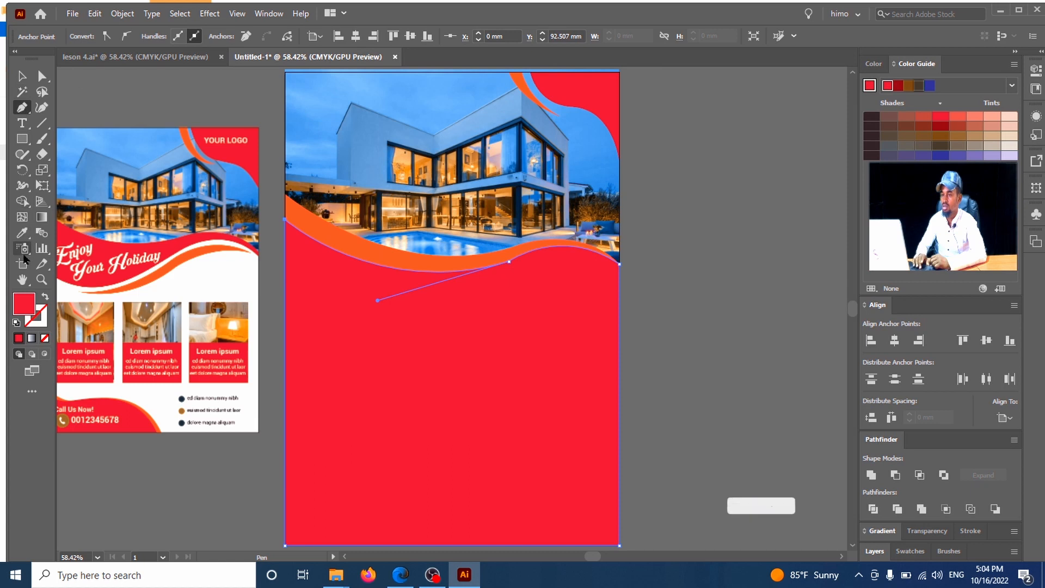
# - Fill the large wave-topped shape with the white sampled from the reference flyer's background
pyautogui.click(22, 232)
pyautogui.click(244, 276)
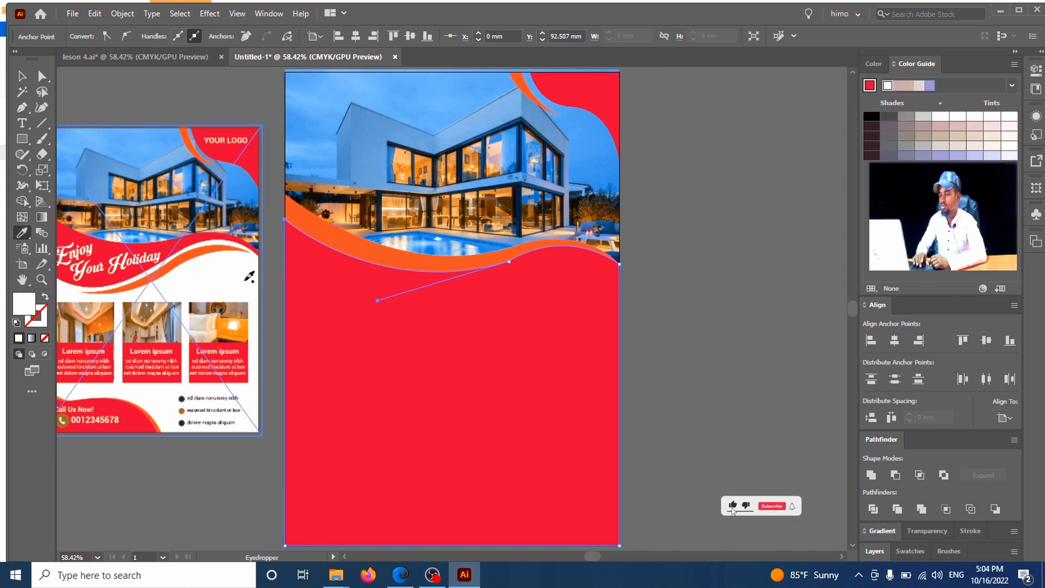
pyautogui.click(22, 76)
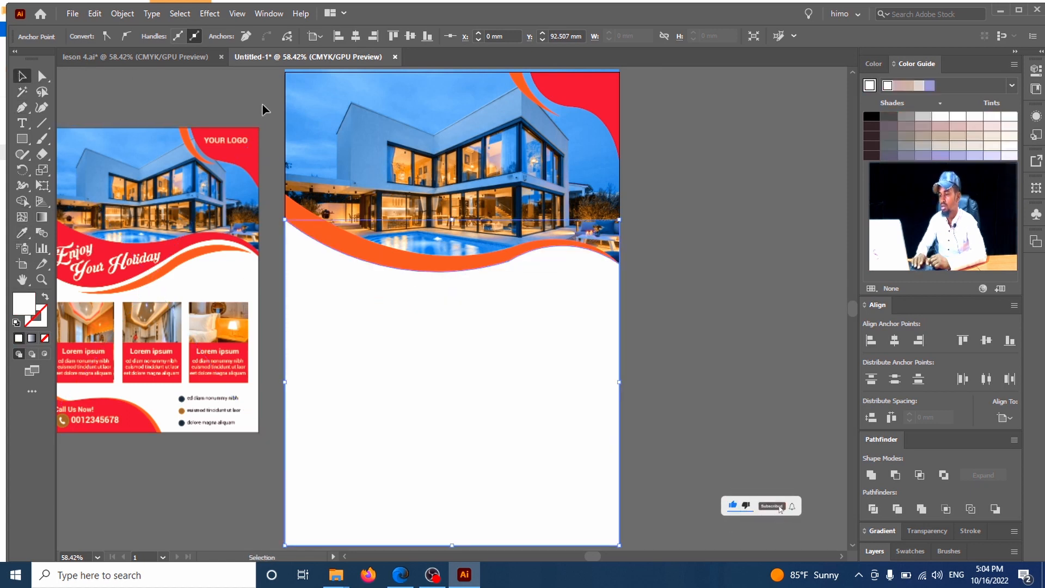
# - Send the large white wave-topped shape behind the waves, photos and cards on the flyer
pyautogui.press('ctrl')
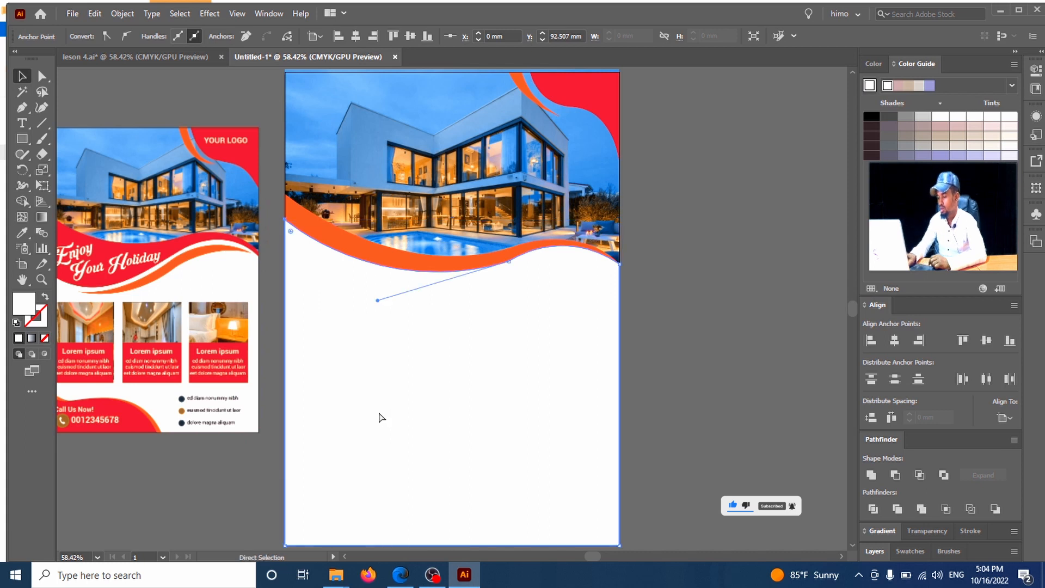
pyautogui.press('Delete')
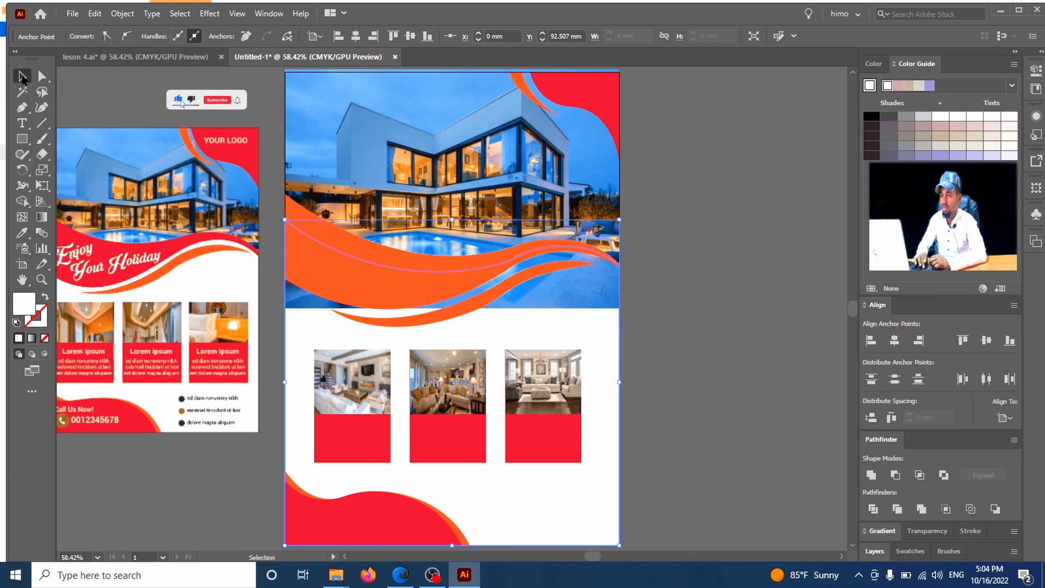
pyautogui.click(349, 116)
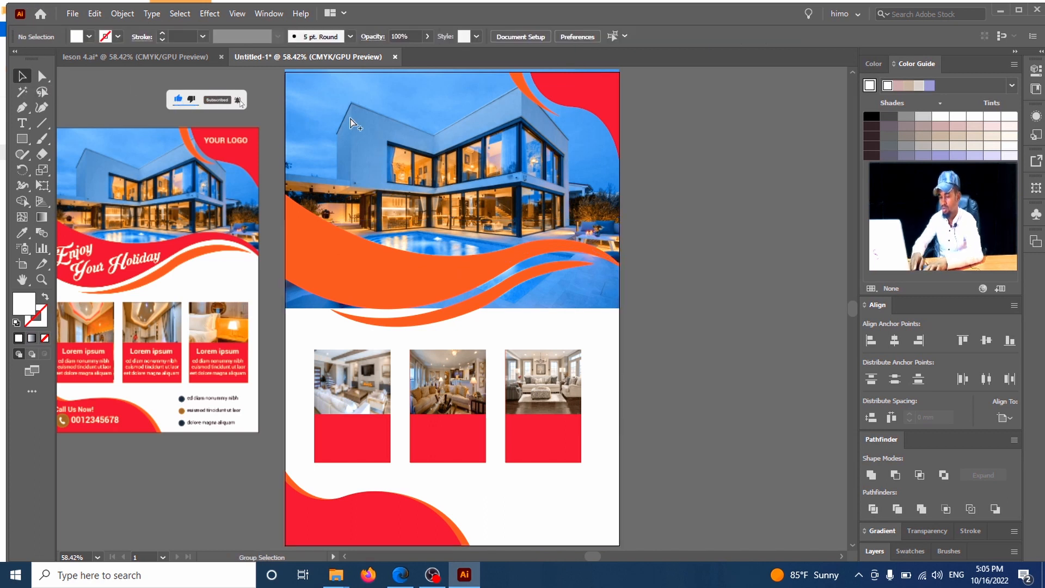
pyautogui.click(695, 139)
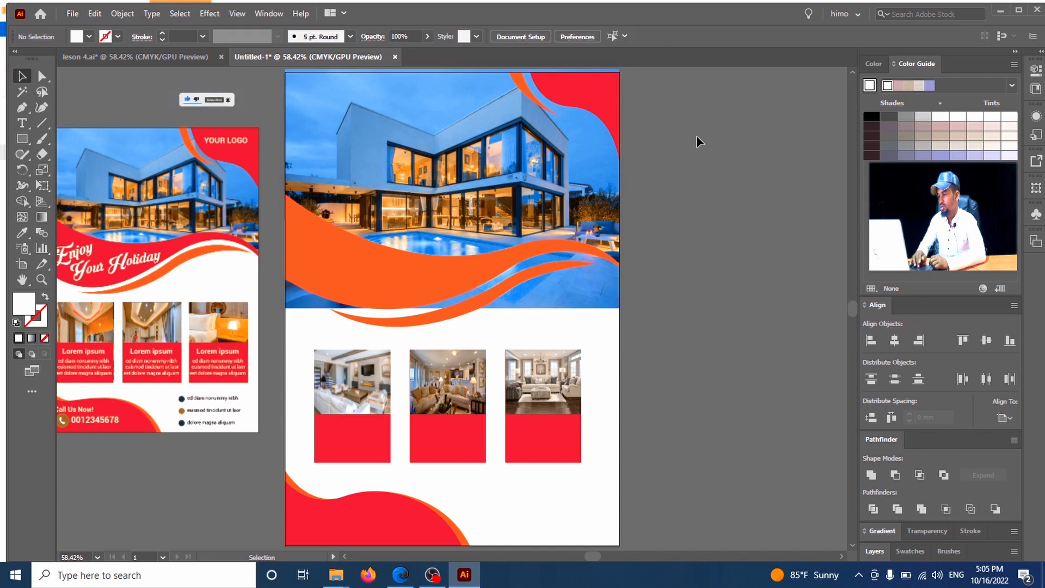
# - Send the house photo behind the white wave-topped shape
pyautogui.click(463, 143)
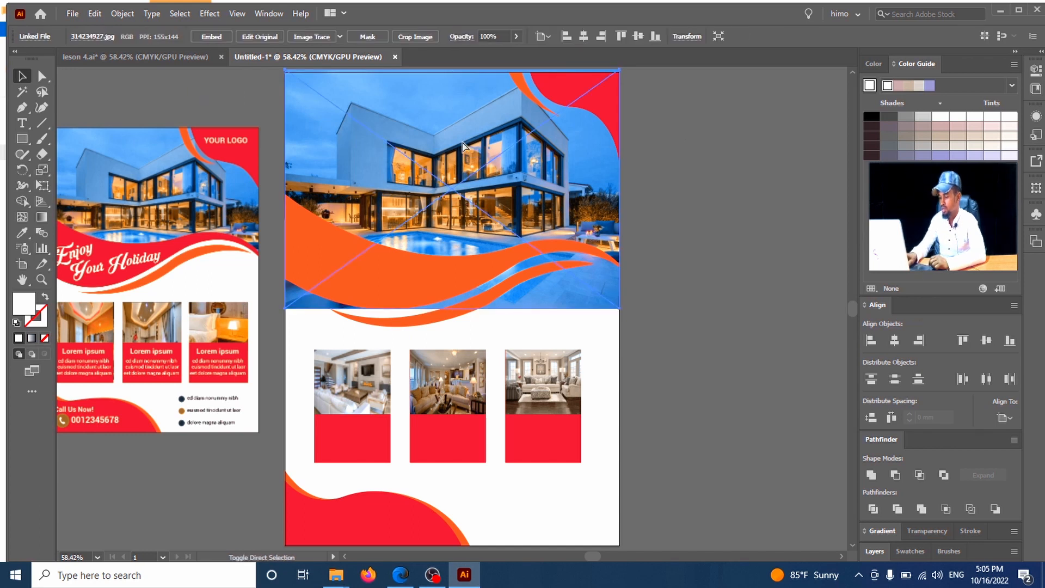
pyautogui.hotkey('ctrl', '[')
pyautogui.click(728, 211)
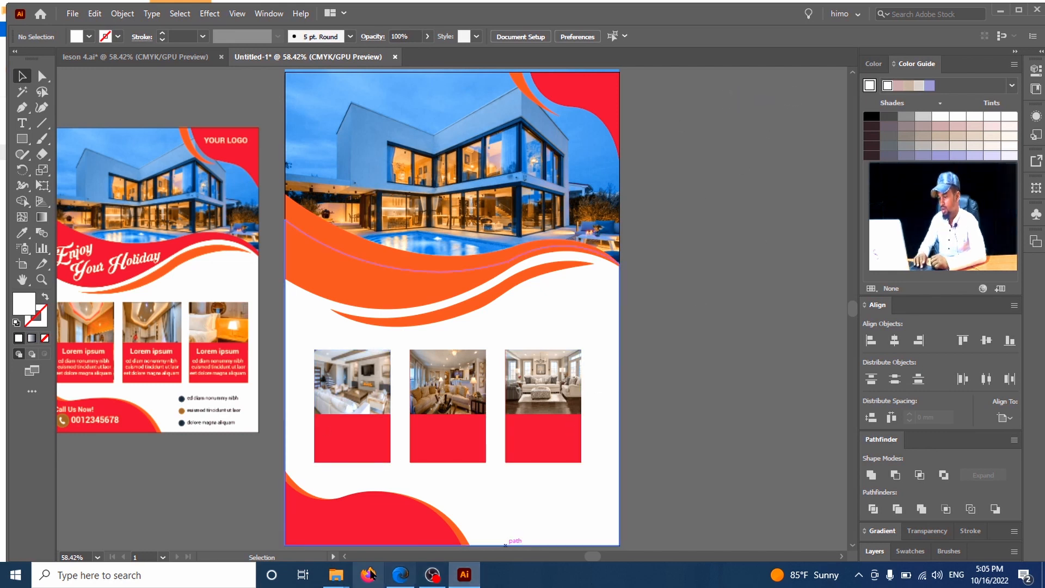
# - Add the title texts "Enjoy" and "Your Holiday" in 48 pt Krinkes Decor PERSONAL USE over the orange wave
pyautogui.hscroll(-5, 344, 556)
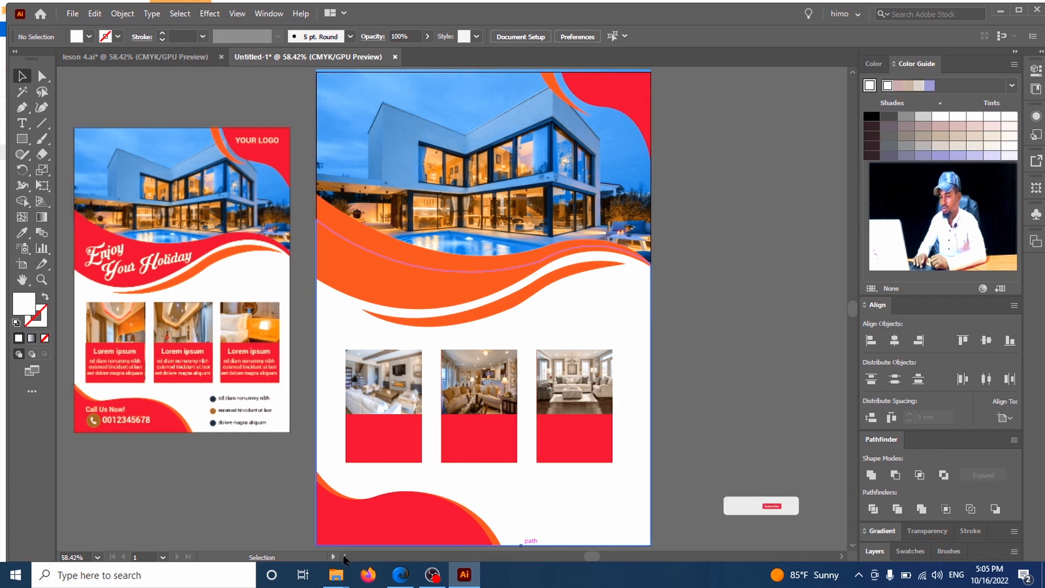
pyautogui.click(207, 329)
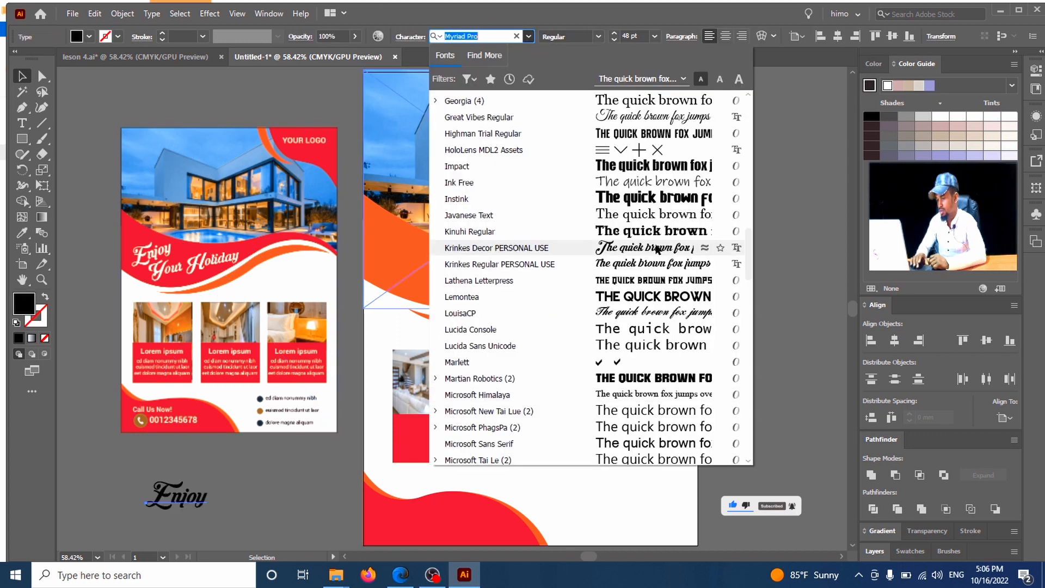
pyautogui.click(657, 250)
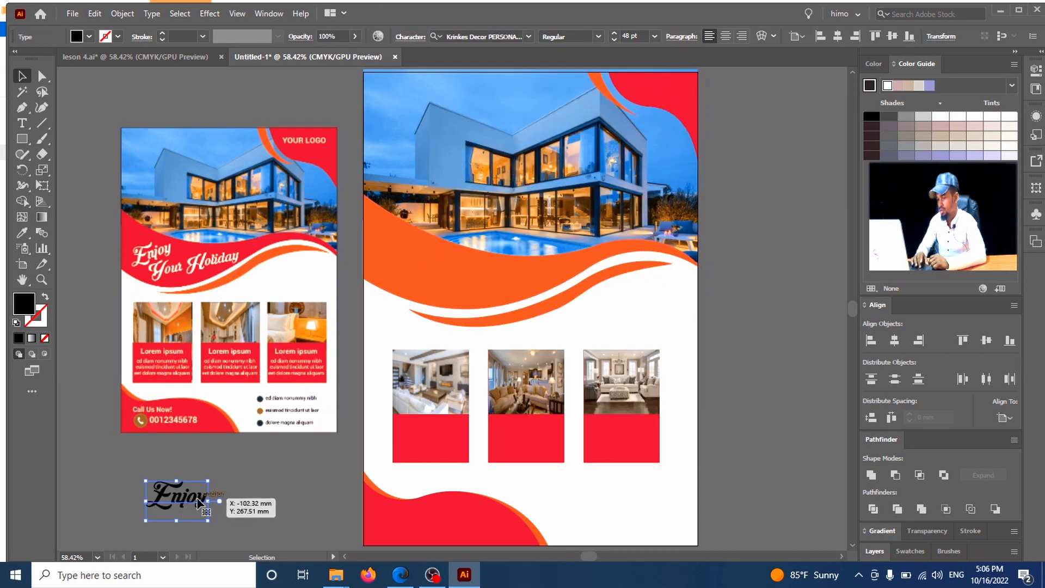
pyautogui.moveTo(198, 503); pyautogui.dragTo(436, 252)
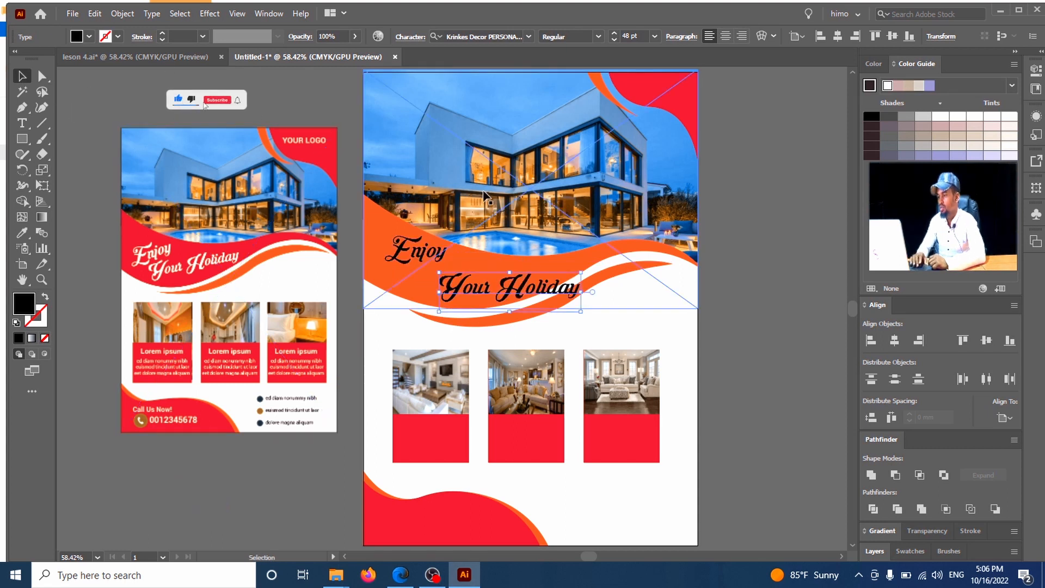
# - Recolor the large orange wave behind the title with the red sampled from the reference flyer's wave
pyautogui.click(377, 229)
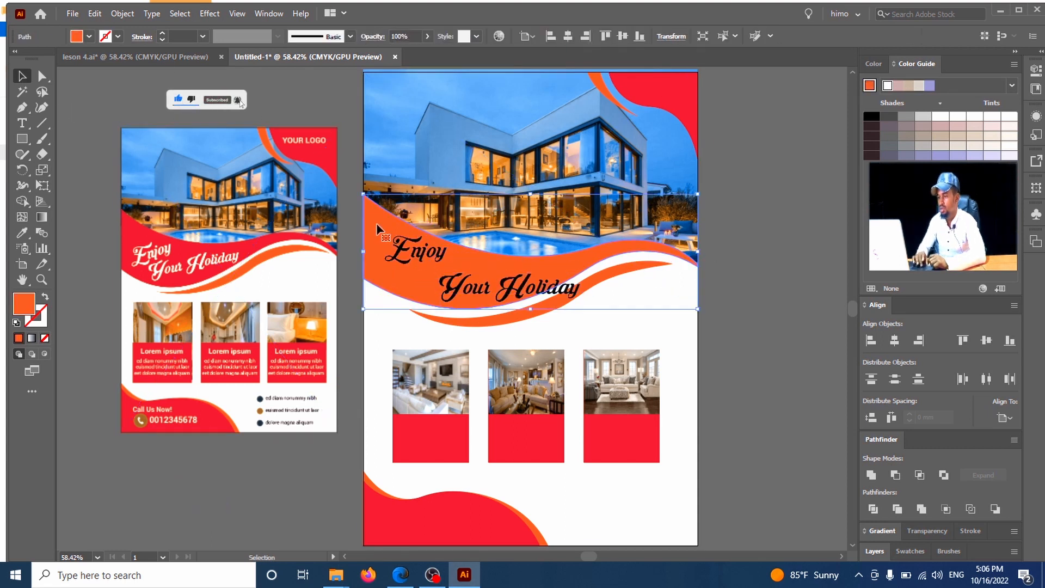
pyautogui.click(22, 232)
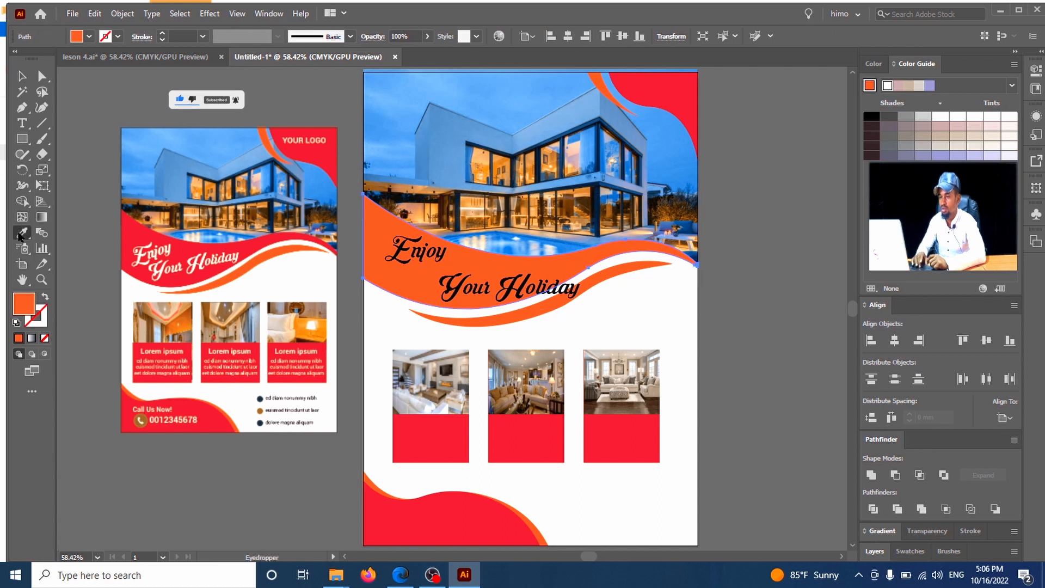
pyautogui.click(131, 224)
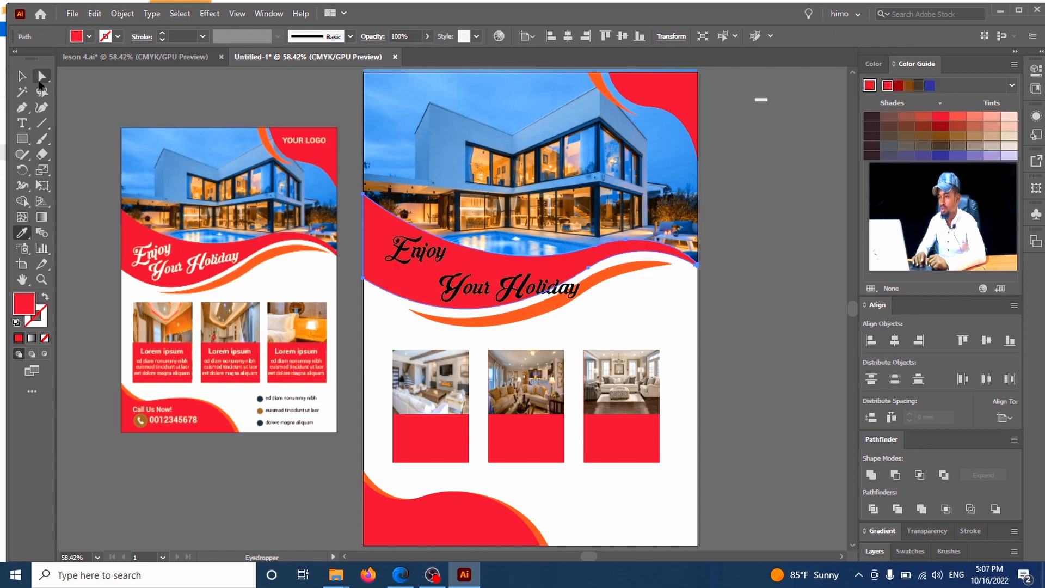
pyautogui.click(23, 80)
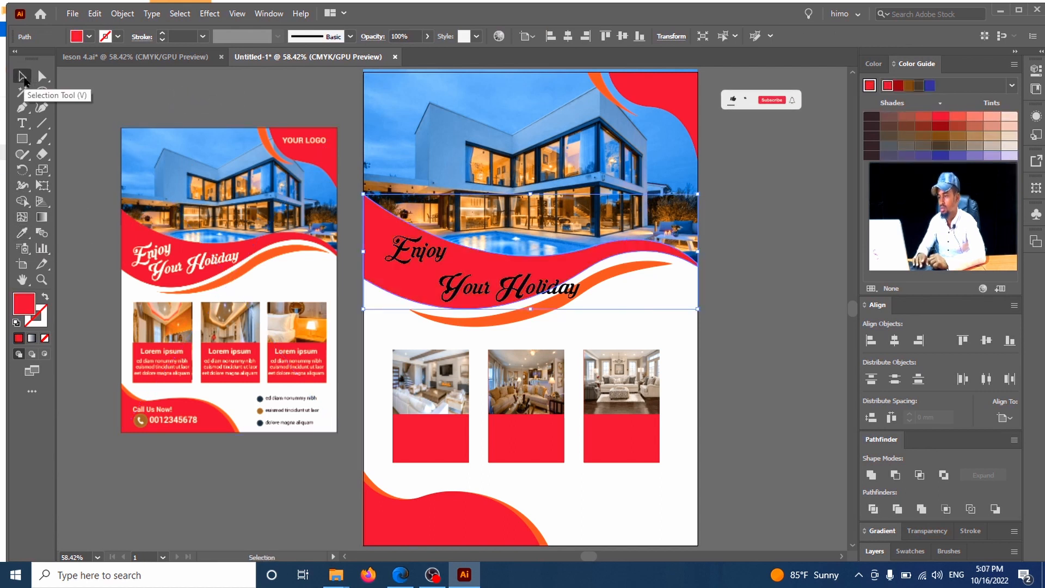
# - Set the fill of both title texts, "Enjoy" and "Your Holiday", to white
pyautogui.click(436, 259)
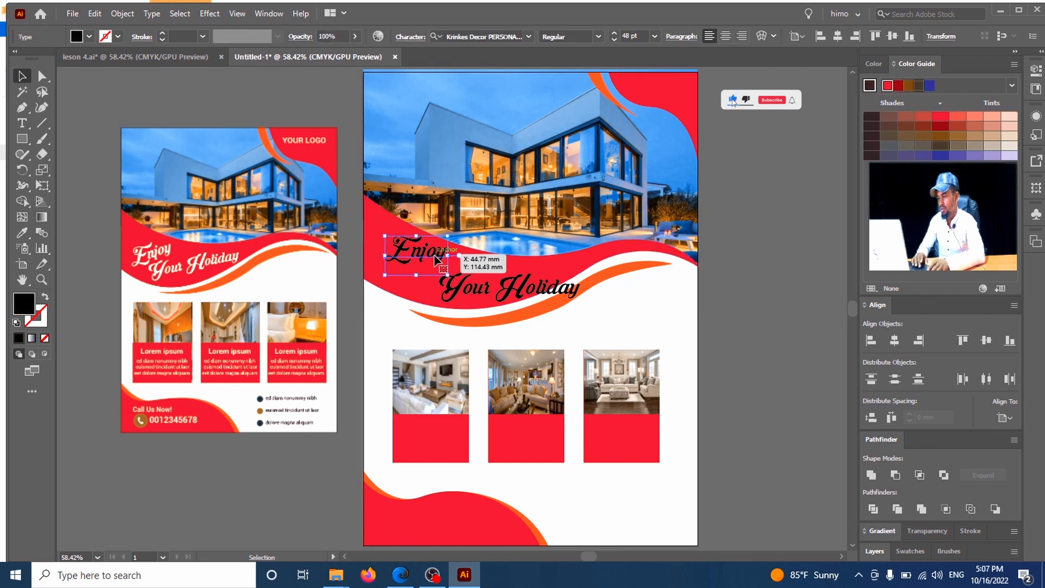
pyautogui.keyDown('shift'); pyautogui.click(484, 294); pyautogui.keyUp('shift')
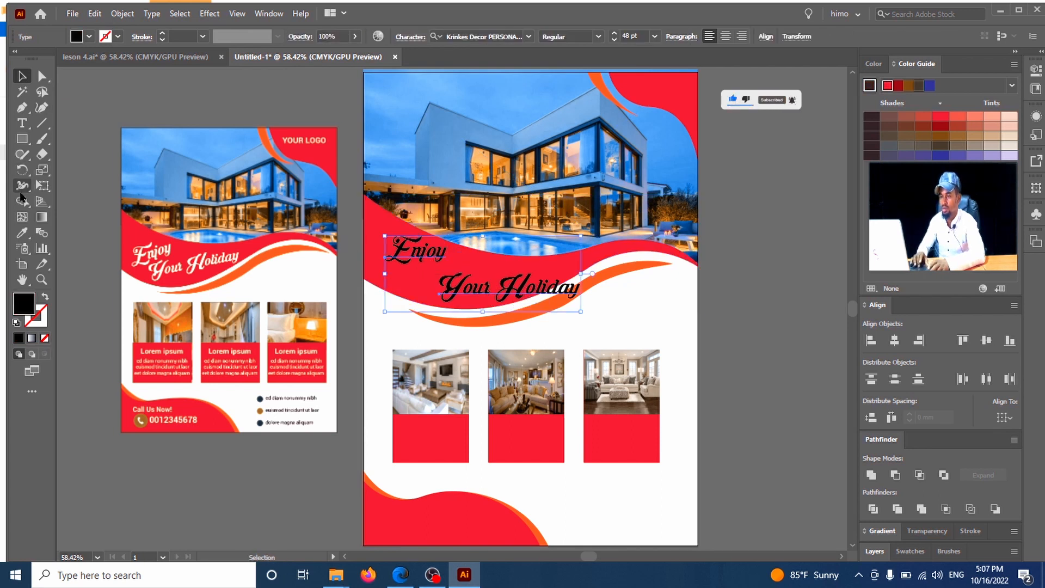
pyautogui.click(76, 37)
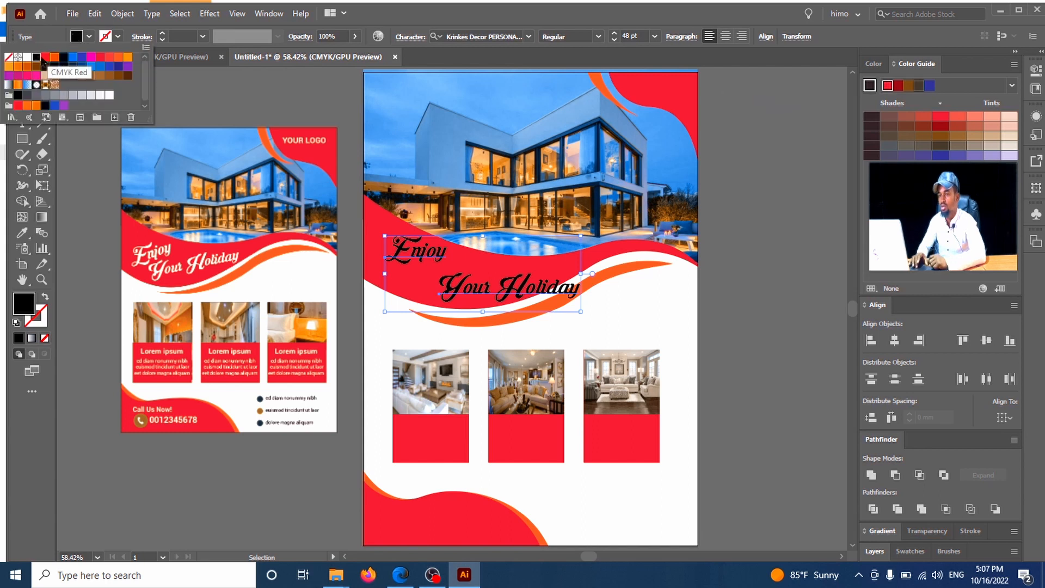
pyautogui.click(27, 56)
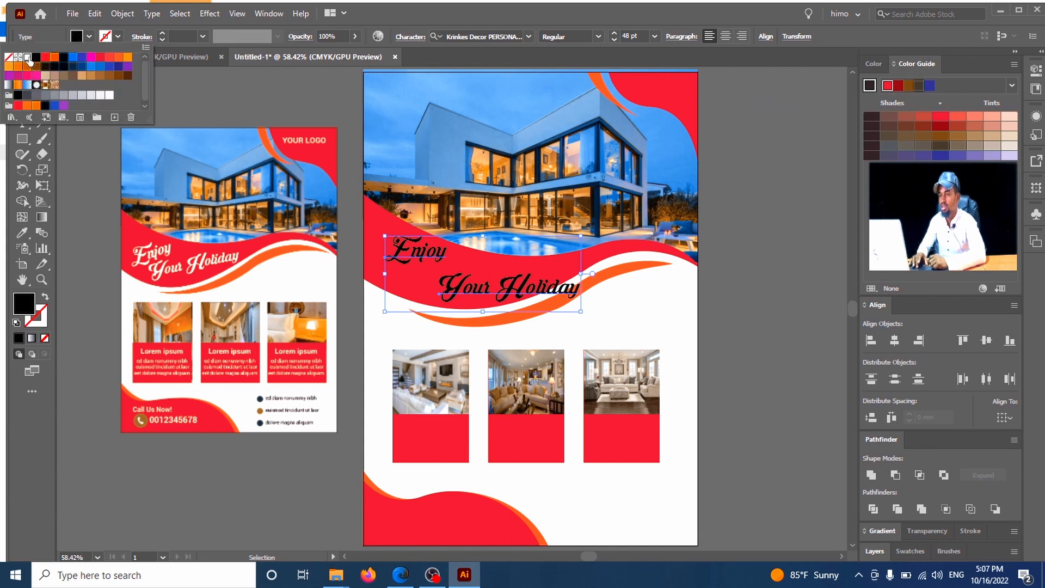
pyautogui.click(221, 90)
pyautogui.click(671, 306)
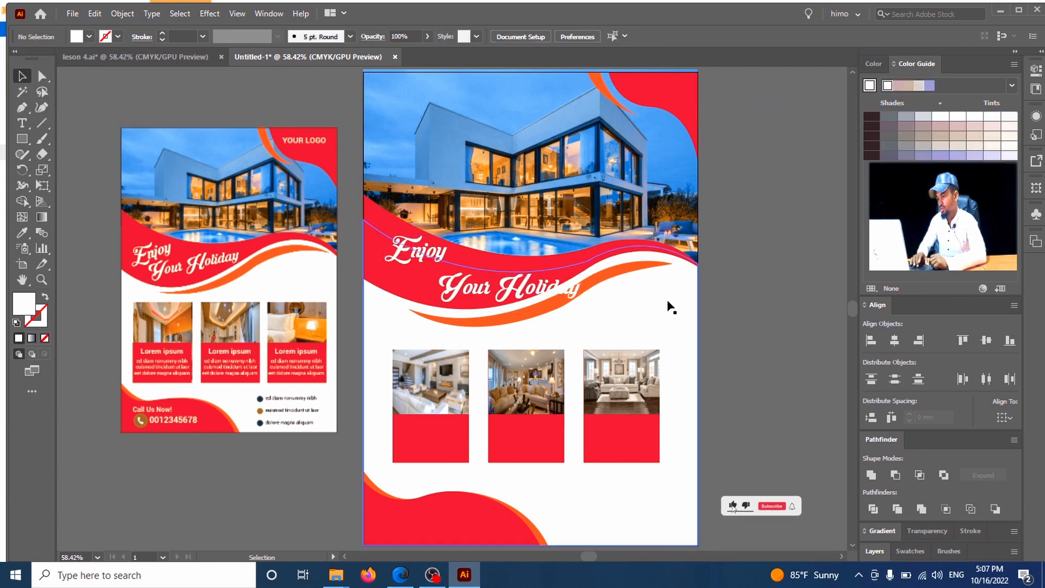
# - Rotate "Enjoy" and "Your Holiday" to slant upward to the right and fit them one below the other on the red wave
pyautogui.moveTo(436, 258); pyautogui.dragTo(427, 211)
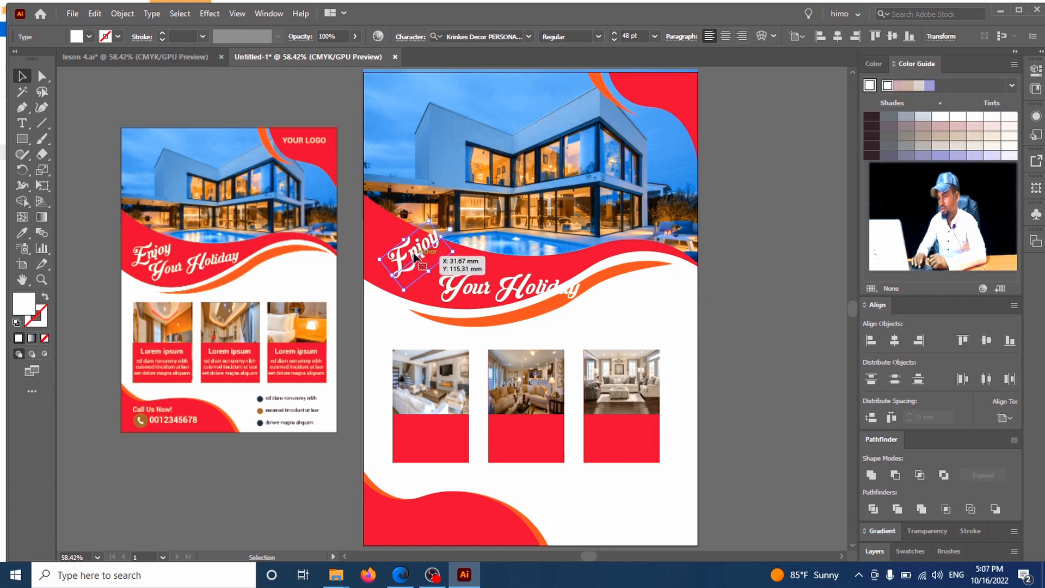
pyautogui.moveTo(415, 257); pyautogui.dragTo(431, 231)
pyautogui.click(711, 329)
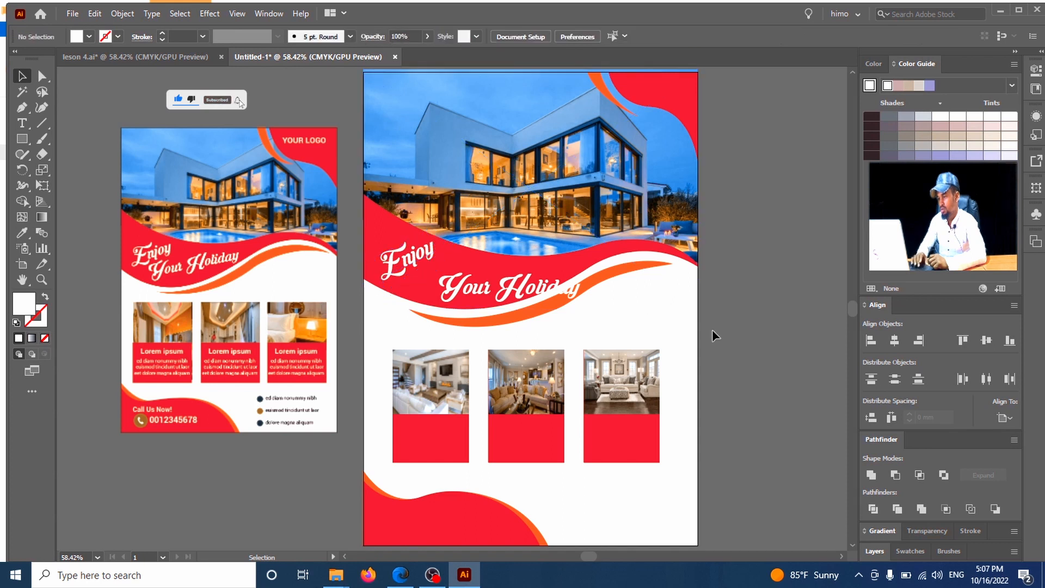
pyautogui.moveTo(543, 290); pyautogui.dragTo(543, 234)
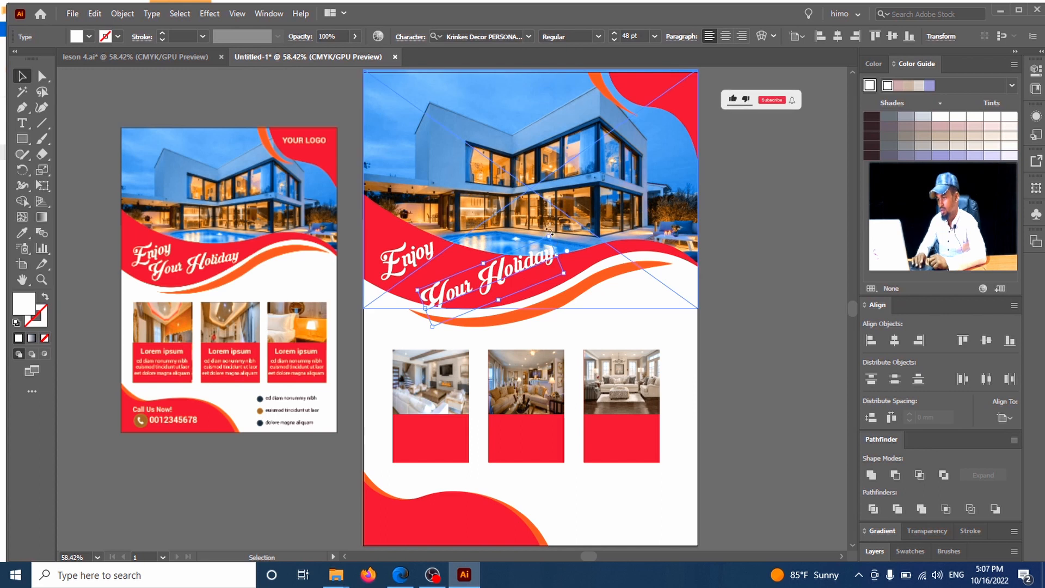
pyautogui.moveTo(549, 232); pyautogui.dragTo(569, 242)
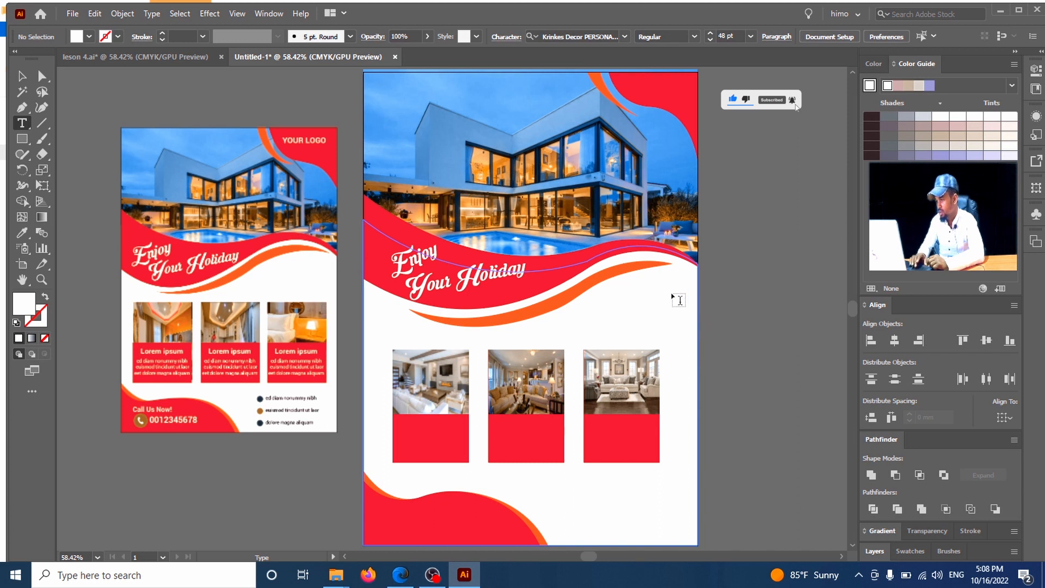
# - Add a "Lorem ipsum" heading in white 19 pt Arial Bold below the photo on each of the three cards
pyautogui.click(720, 285)
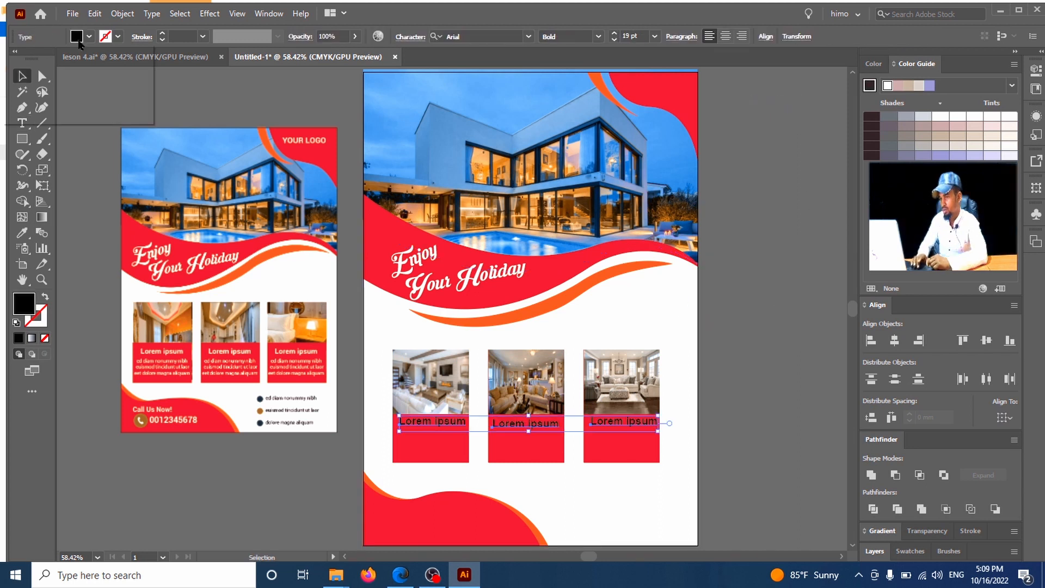
pyautogui.click(89, 37)
pyautogui.click(28, 59)
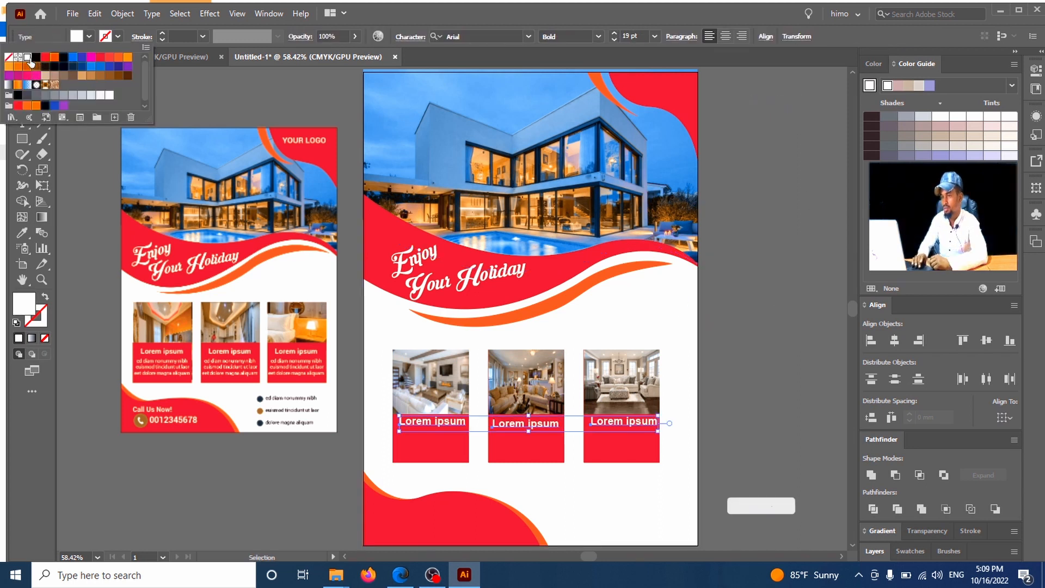
pyautogui.click(271, 464)
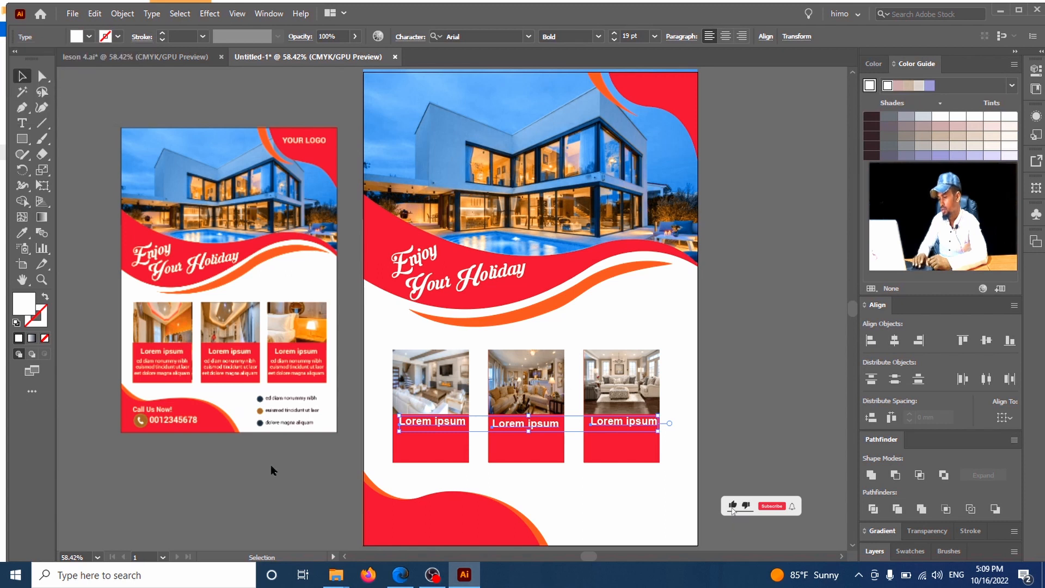
pyautogui.click(299, 478)
# - Add the centered placeholder text "consectetuer adipiscing elit, sed diam nonum" in white Arial Bold under the first card's heading
pyautogui.click(23, 124)
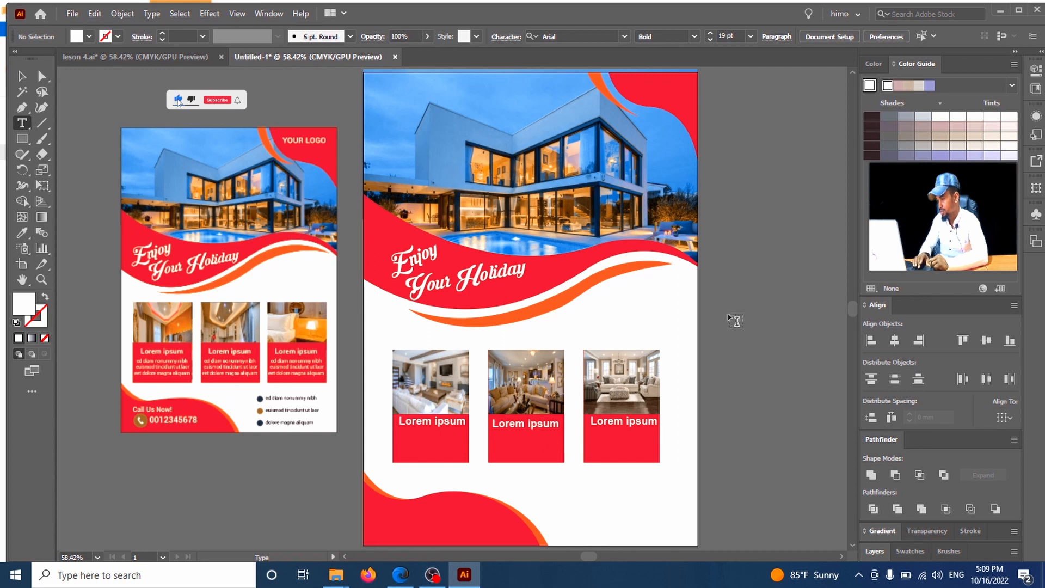
pyautogui.moveTo(728, 316); pyautogui.dragTo(816, 387)
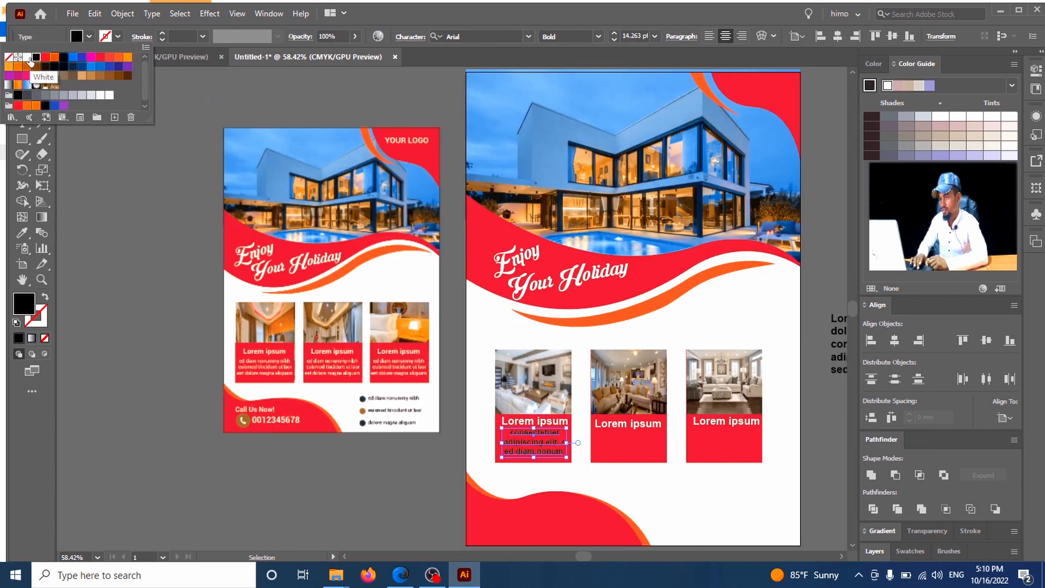
pyautogui.click(28, 57)
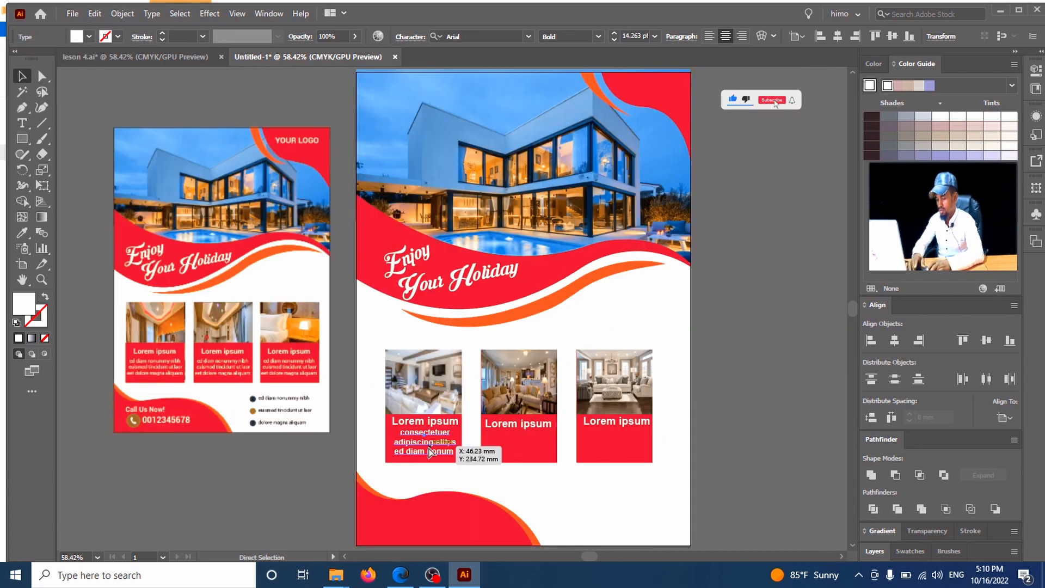
# - Paste copies of the first card's placeholder text under the headings of the second and third cards
pyautogui.hotkey('ctrl', 'v')
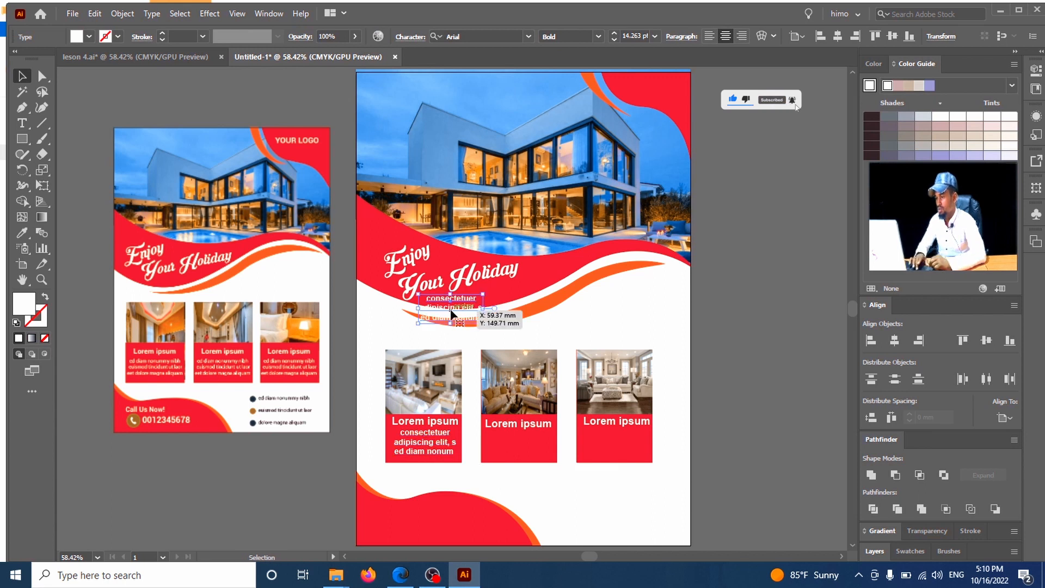
pyautogui.moveTo(448, 310); pyautogui.dragTo(520, 451)
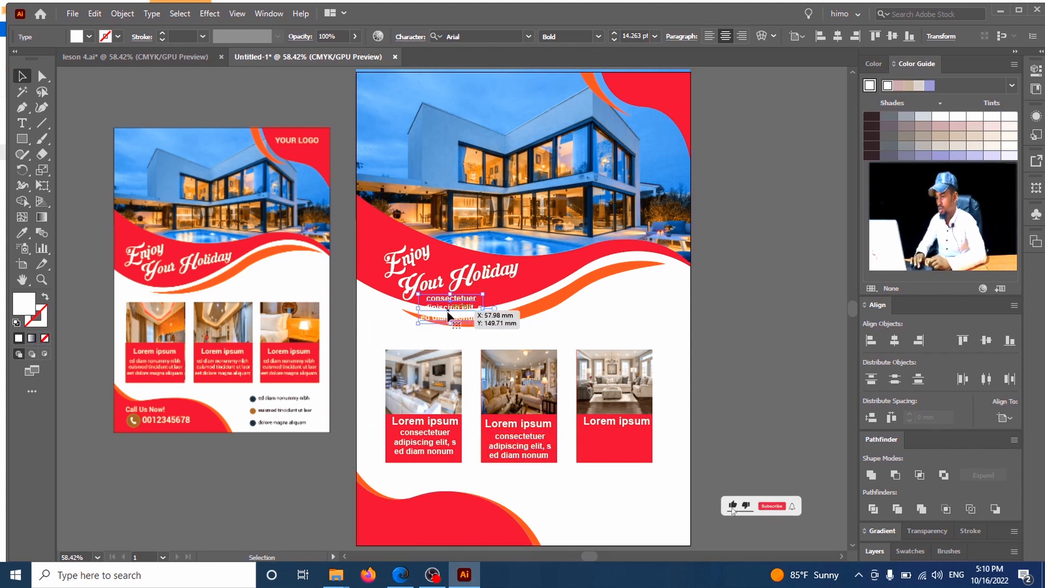
pyautogui.moveTo(449, 314); pyautogui.dragTo(615, 450)
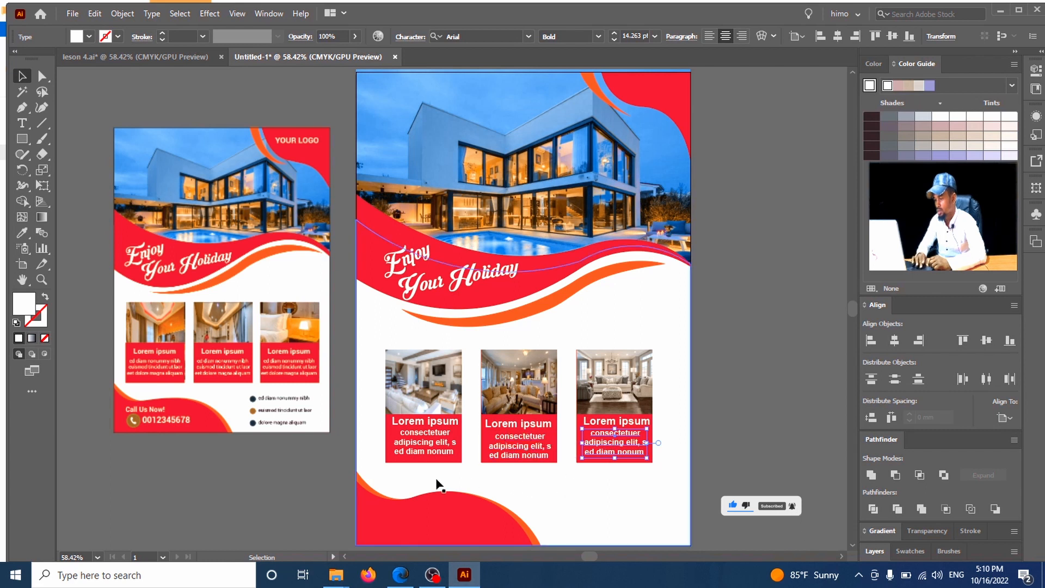
pyautogui.click(504, 492)
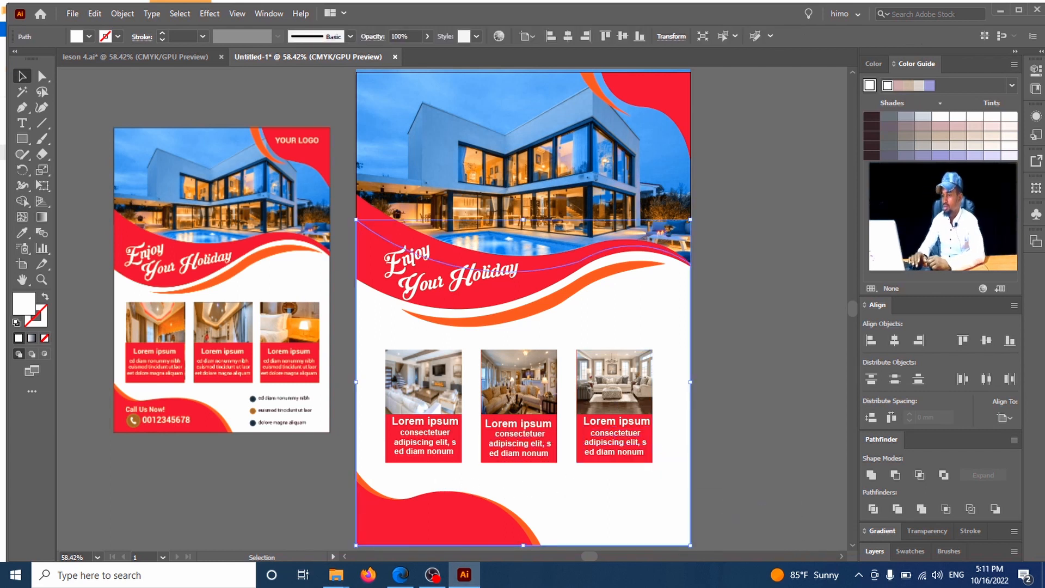
# - Place the black lines "magna aliquam", "ullamcorper" and "consectetuer" in the flyer's lower right area and delete the leftover Lorem ipsum block beside the page
pyautogui.click(778, 278)
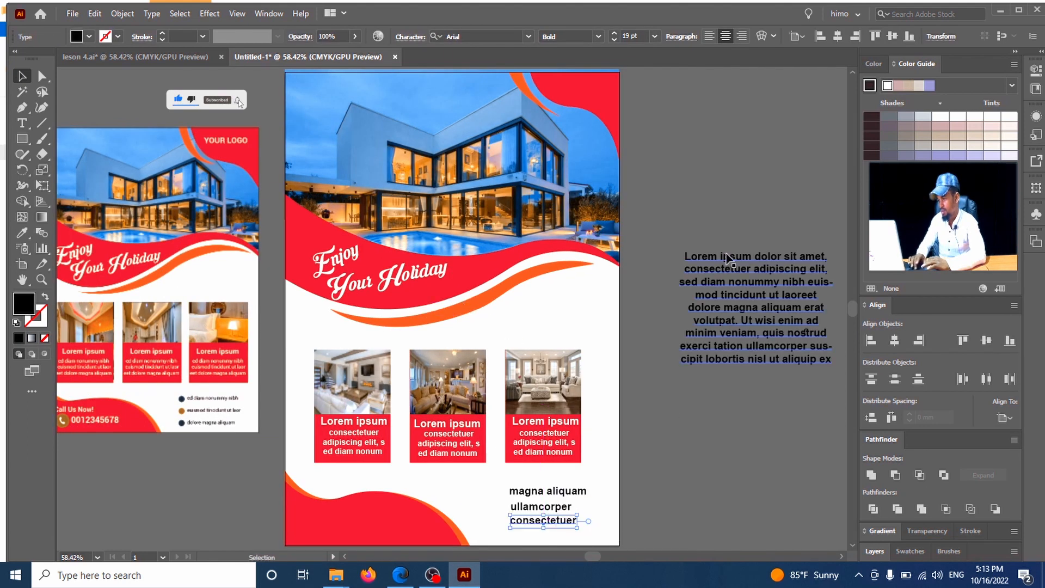
pyautogui.click(746, 388)
pyautogui.press('Delete')
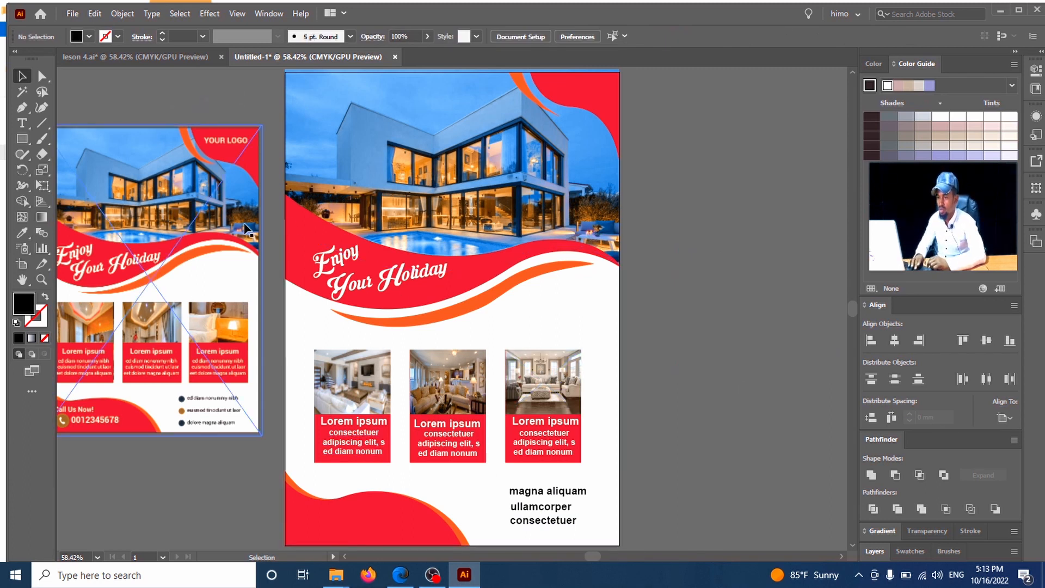
# - Draw a small circle about 5.7 mm in diameter on the empty canvas beside the flyer page
pyautogui.click(344, 556)
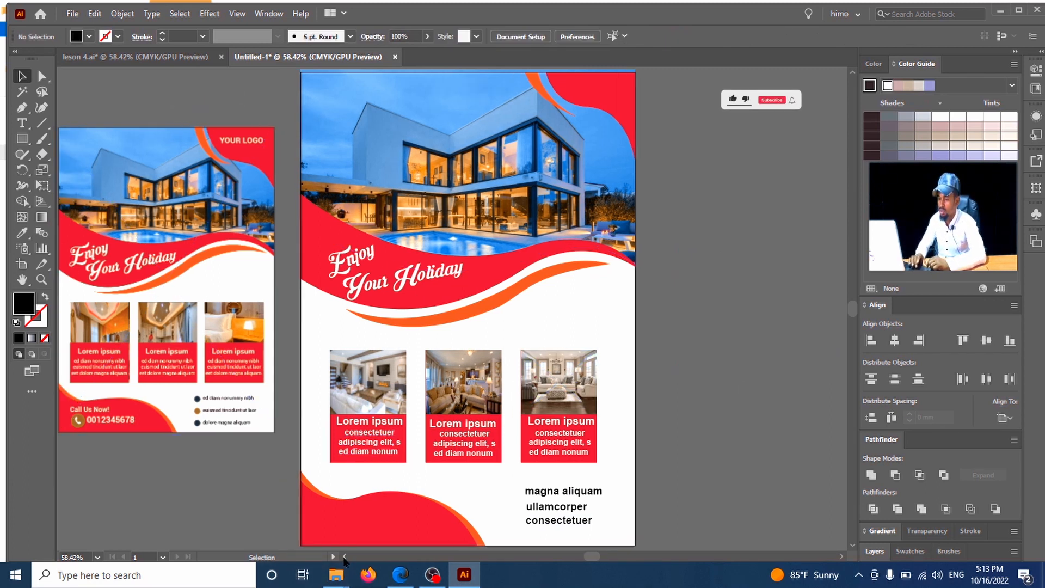
pyautogui.click(344, 556)
pyautogui.click(345, 556)
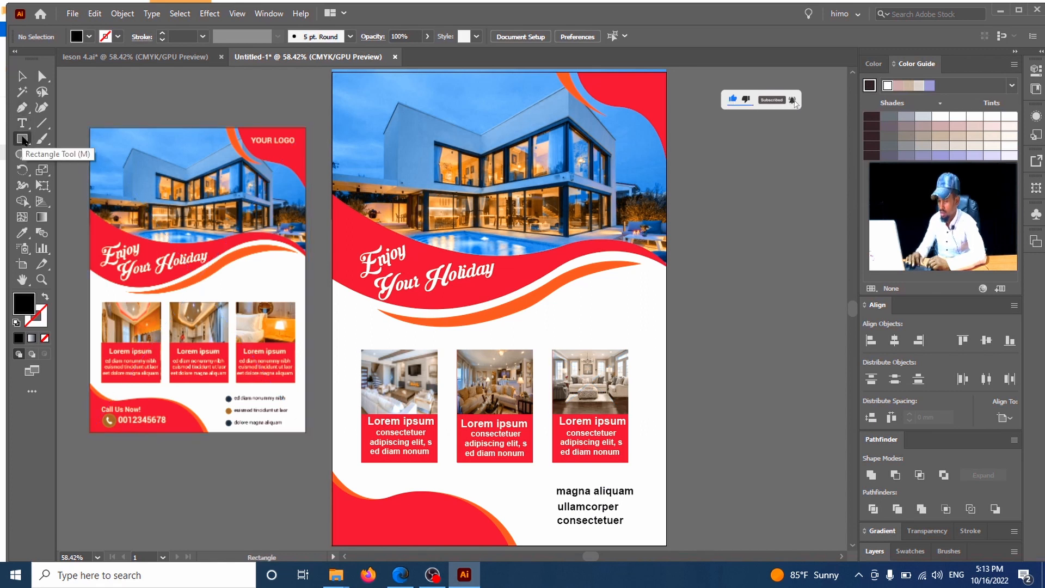
pyautogui.click(23, 140)
pyautogui.click(95, 173)
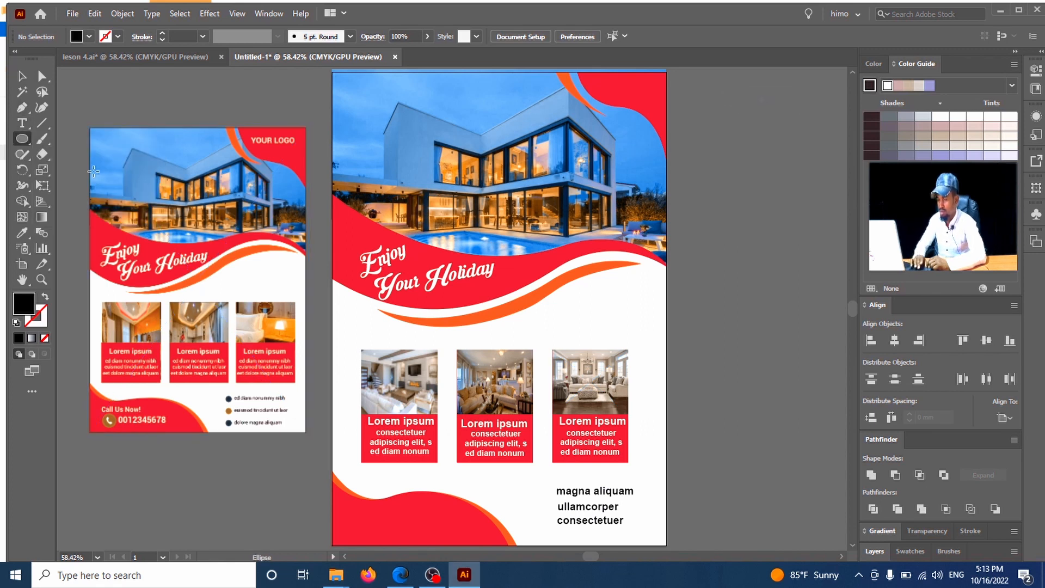
pyautogui.moveTo(705, 317); pyautogui.dragTo(712, 322)
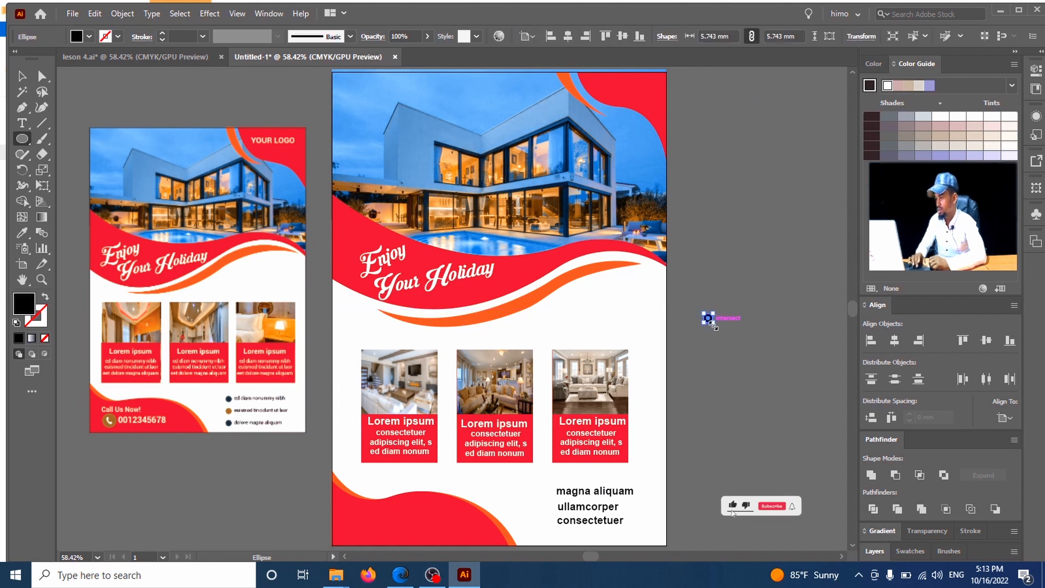
# - Fill the small circle beside the page with the red sampled from the flyer's wave
pyautogui.click(23, 78)
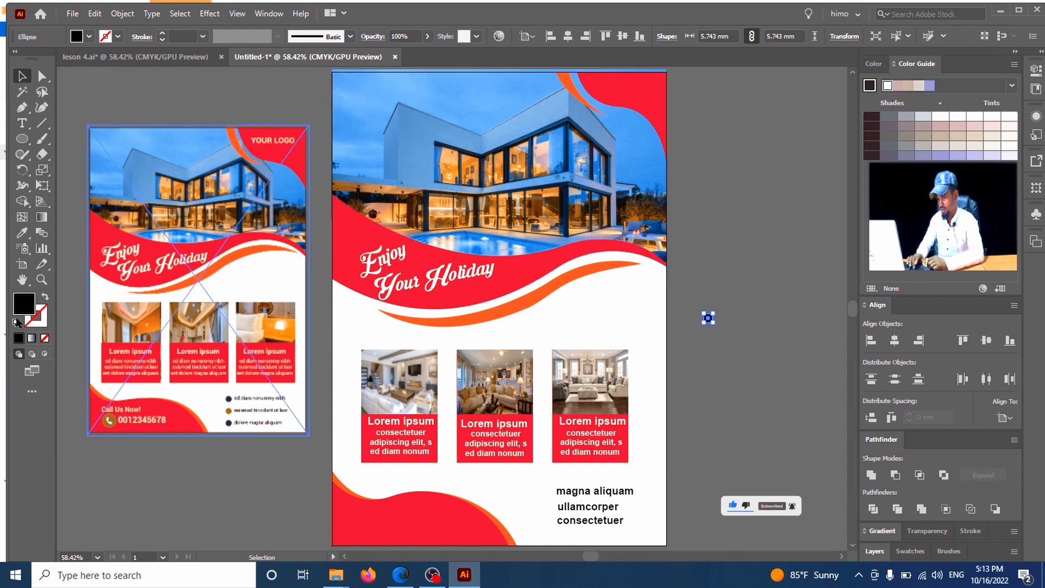
pyautogui.click(23, 234)
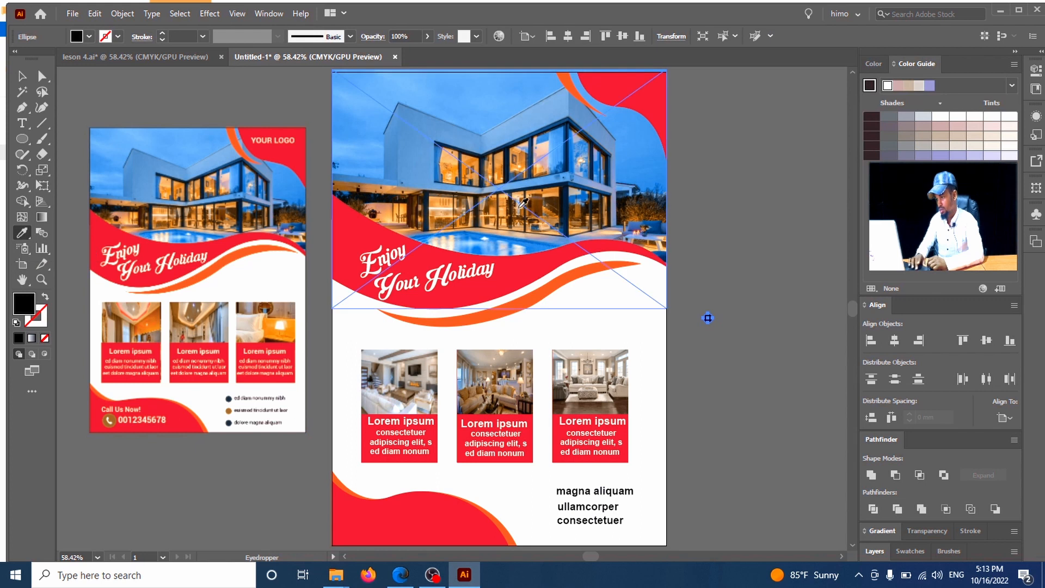
pyautogui.click(533, 254)
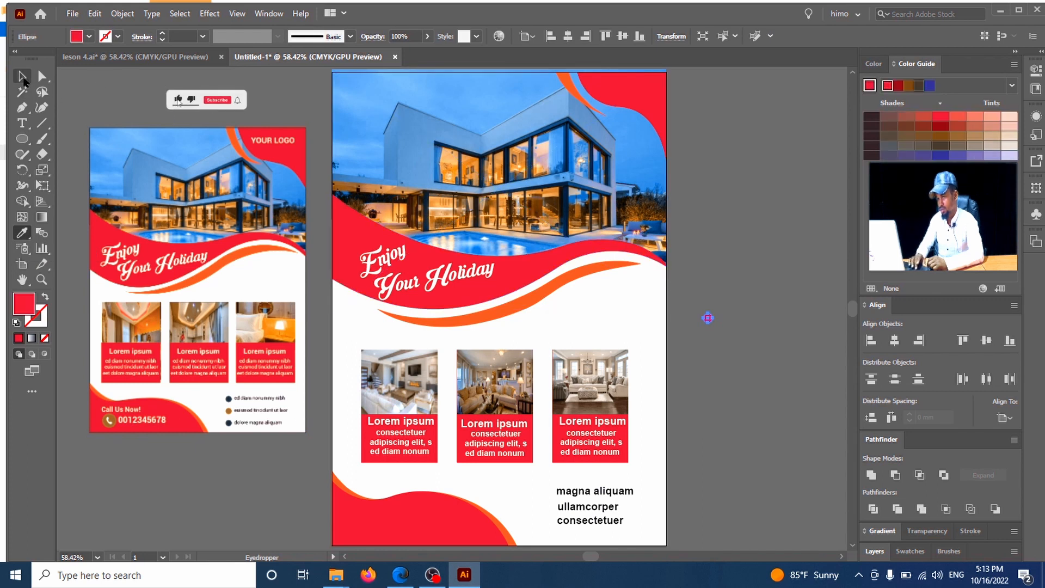
pyautogui.click(22, 76)
pyautogui.click(741, 255)
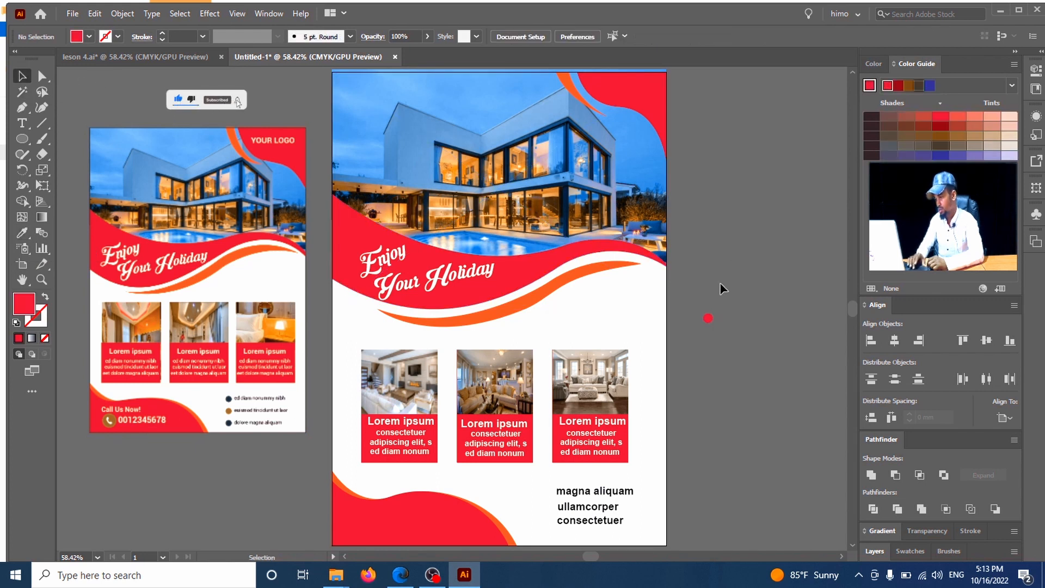
# - Copy the red circle and place one as a bullet before each of the three lower text lines
pyautogui.click(708, 320)
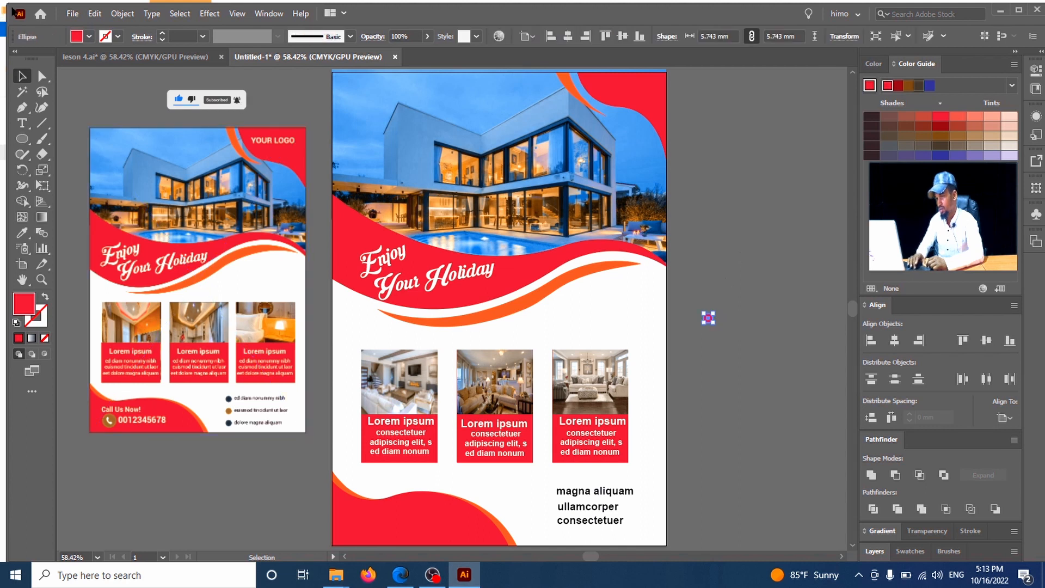
pyautogui.click(99, 16)
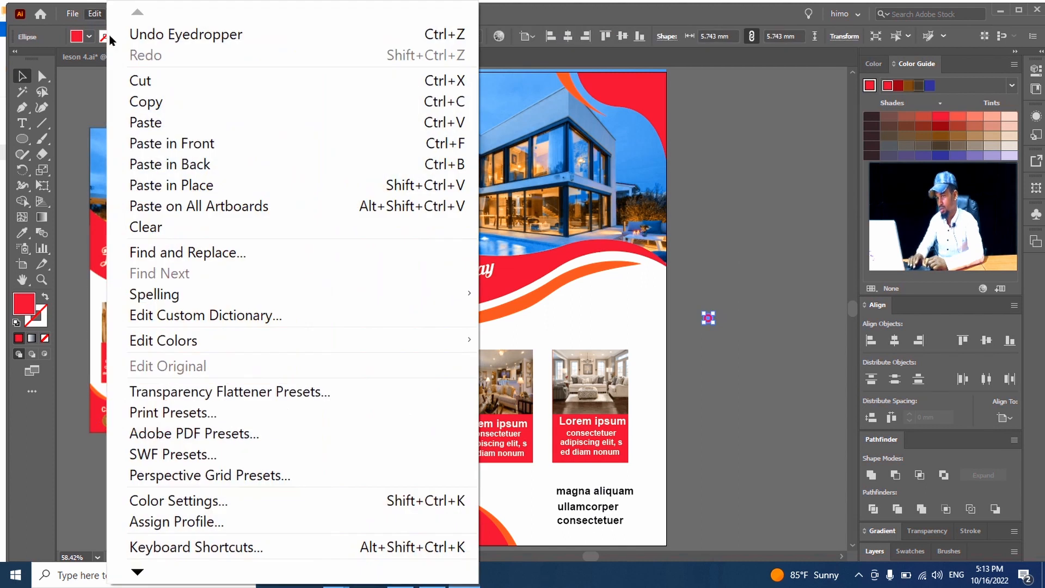
pyautogui.click(173, 107)
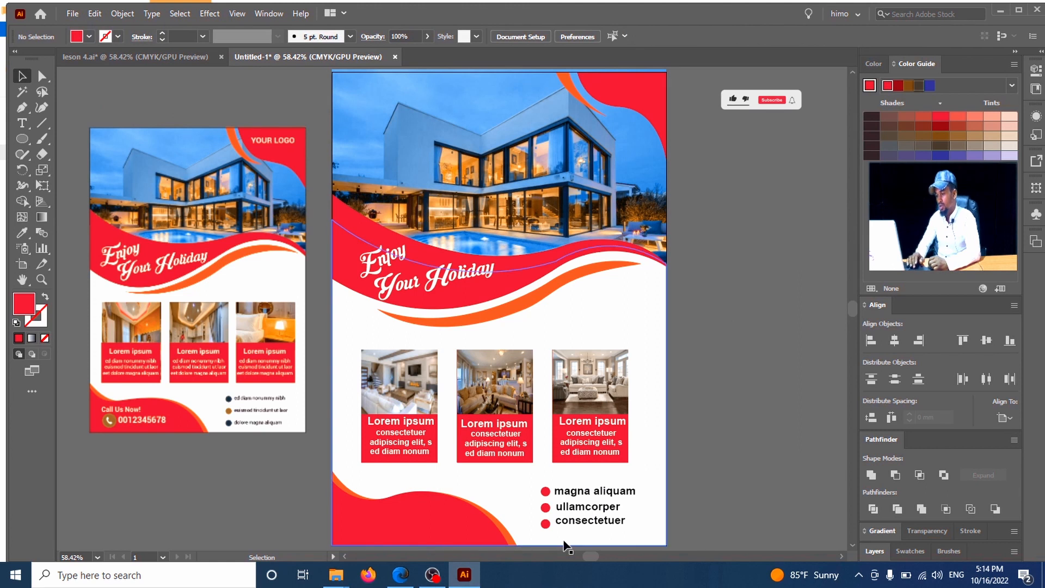
# - Recolor the bullet beside "ullamcorper" with the orange sampled from the flyer's curved stripe
pyautogui.moveTo(545, 491); pyautogui.dragTo(548, 511)
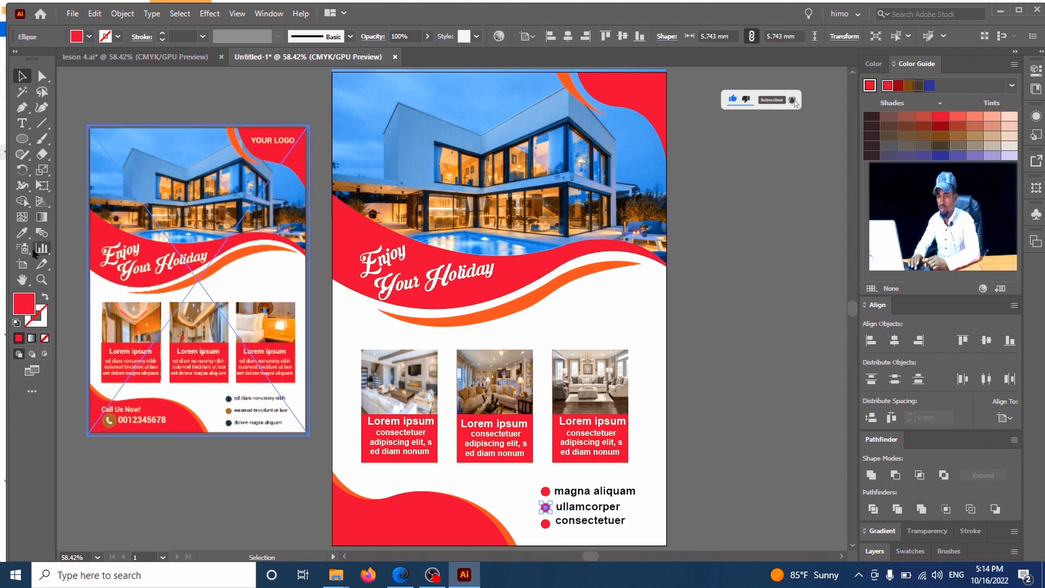
pyautogui.click(22, 232)
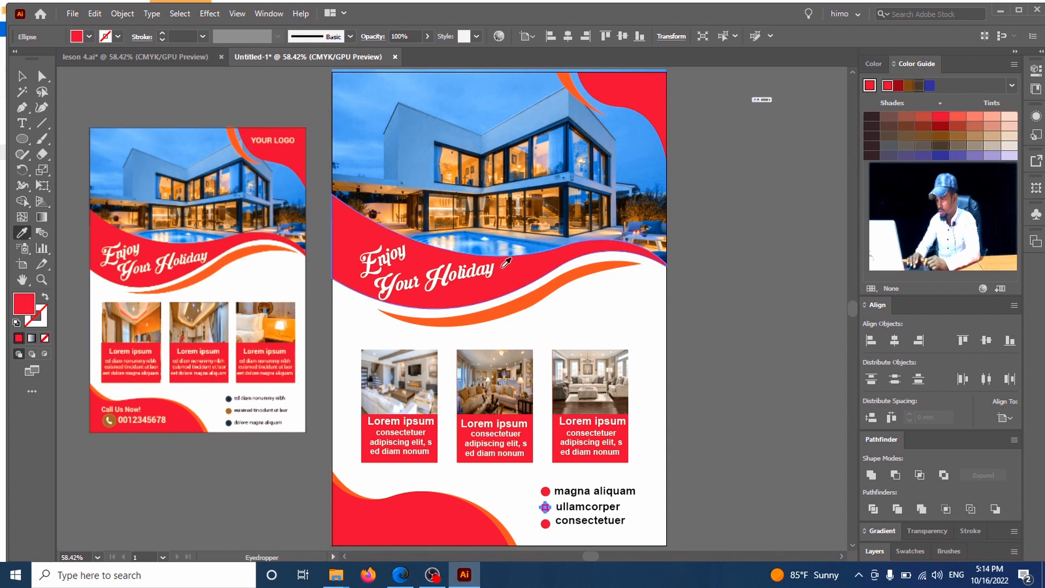
pyautogui.click(525, 297)
pyautogui.press('v')
pyautogui.click(320, 223)
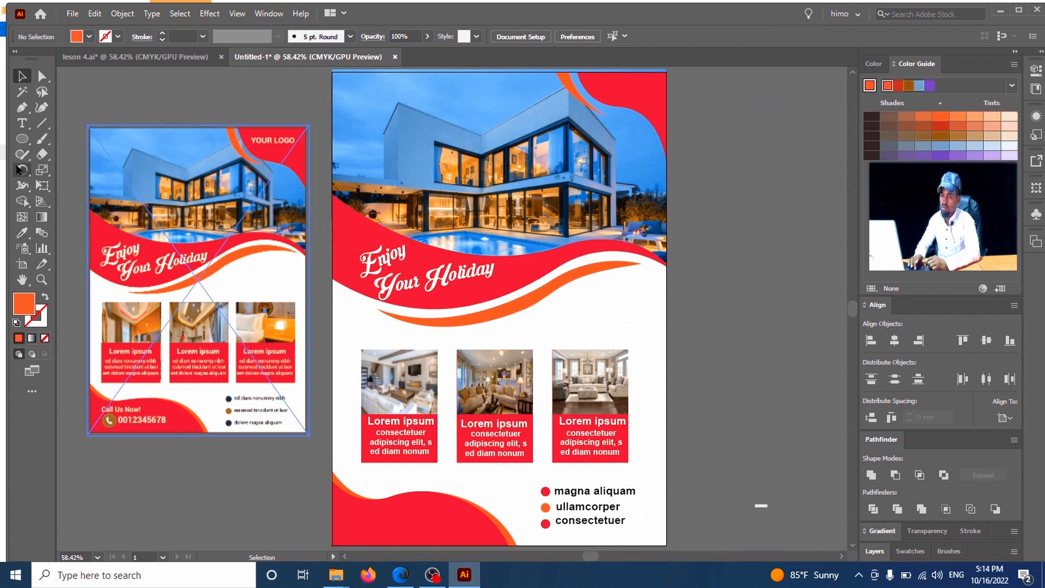
# - Add a point text reading "Call Us Now" in 20 pt Arial Bold beside the page
pyautogui.click(24, 126)
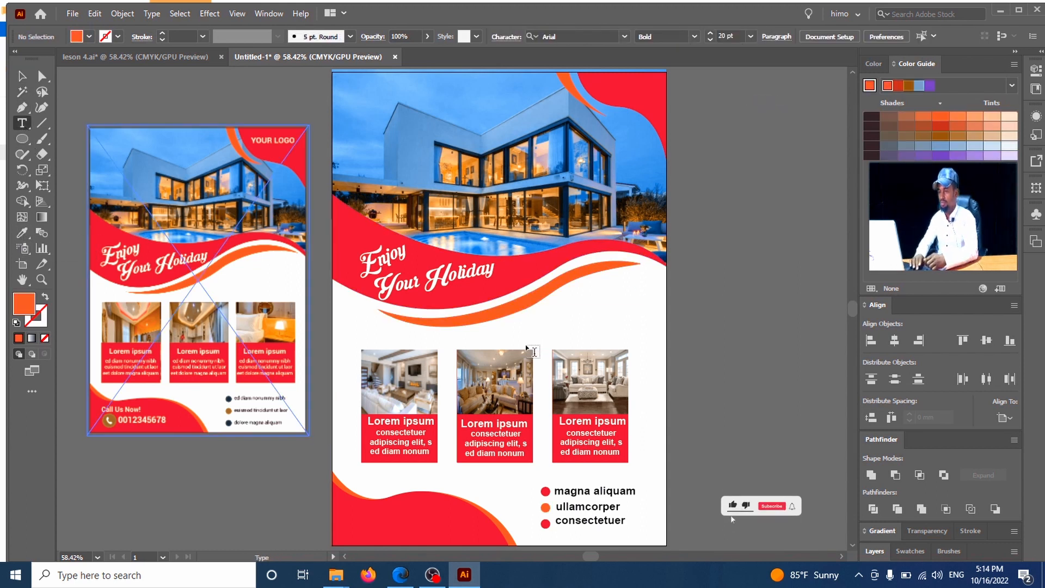
pyautogui.click(678, 319)
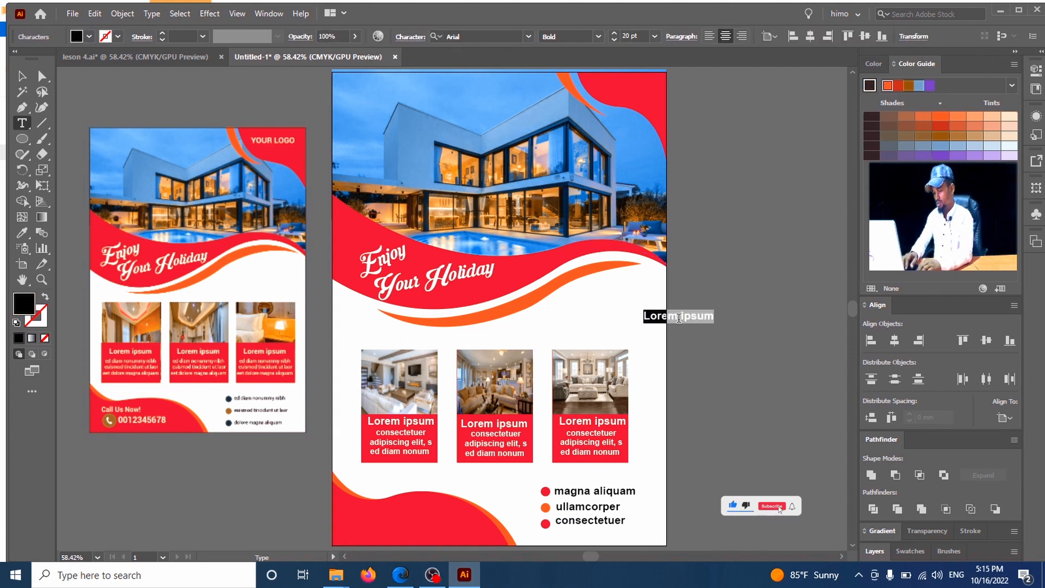
pyautogui.click(679, 315)
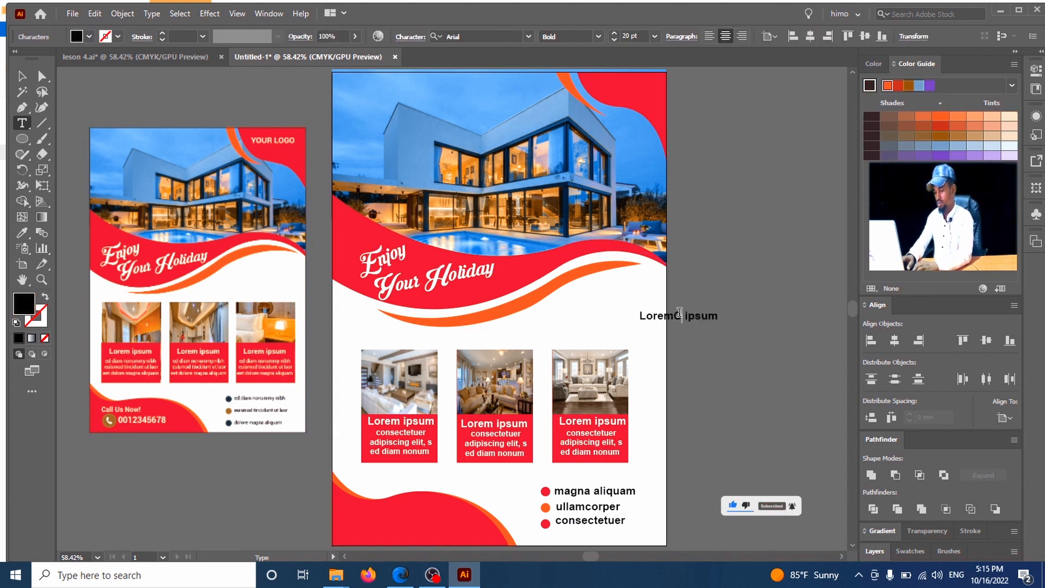
pyautogui.hotkey('ctrl', 'a')
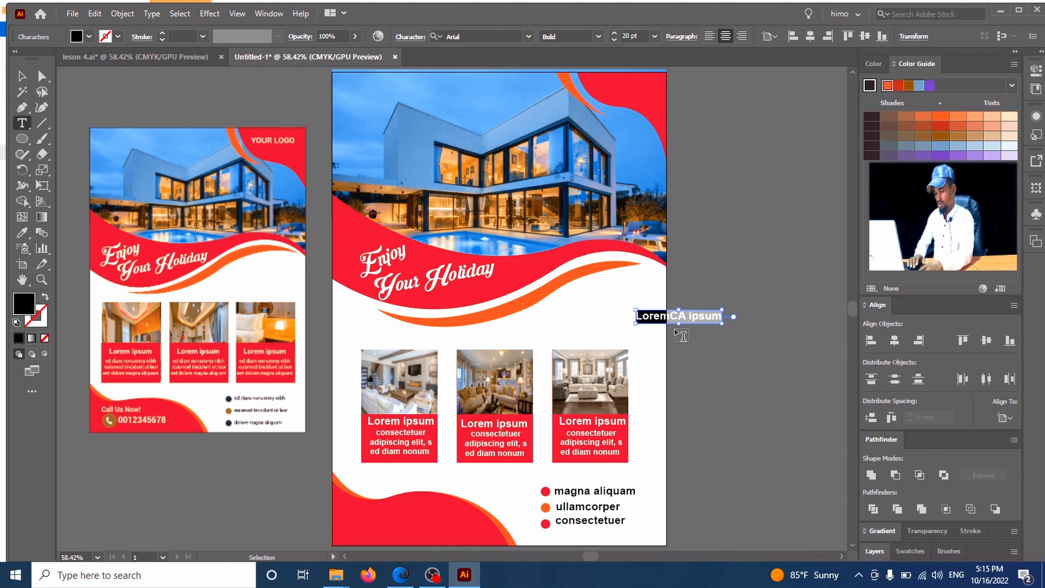
pyautogui.write('Call Us Now')
pyautogui.press('Escape')
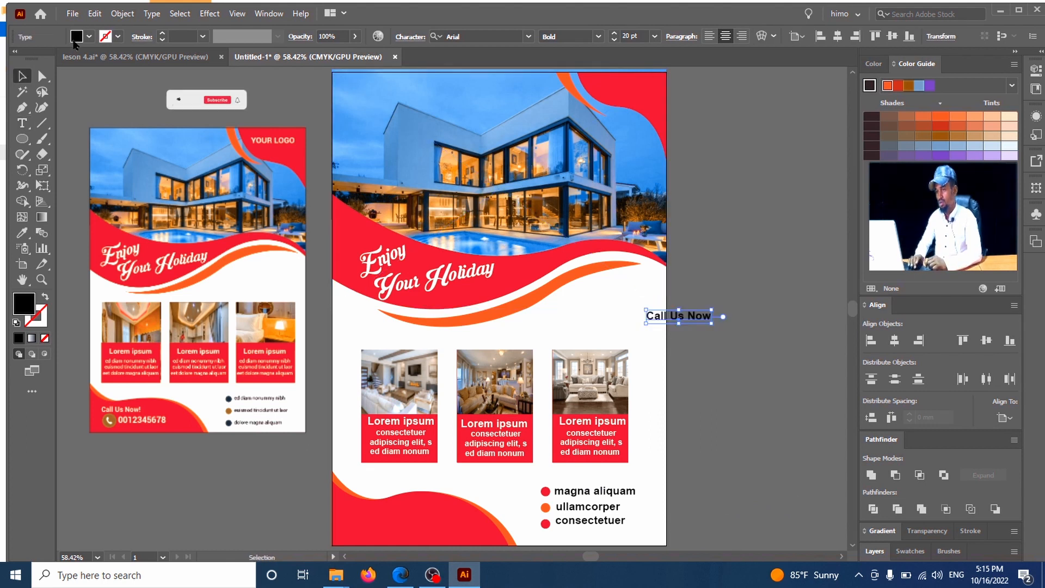
# - Fill the "Call Us Now" text white and place it on the red wave in the flyer's lower left corner
pyautogui.click(89, 36)
pyautogui.click(26, 57)
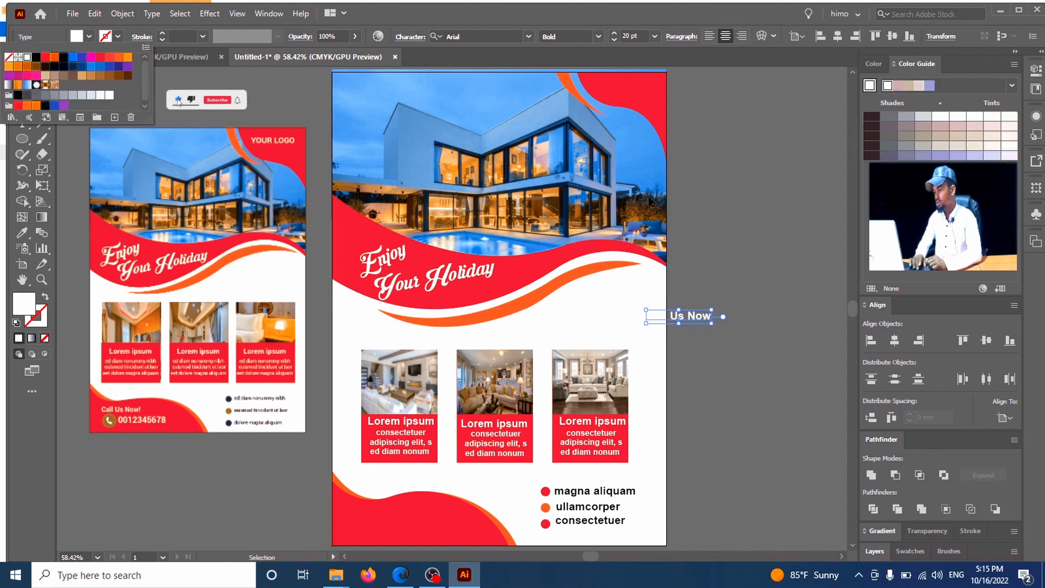
pyautogui.click(705, 320)
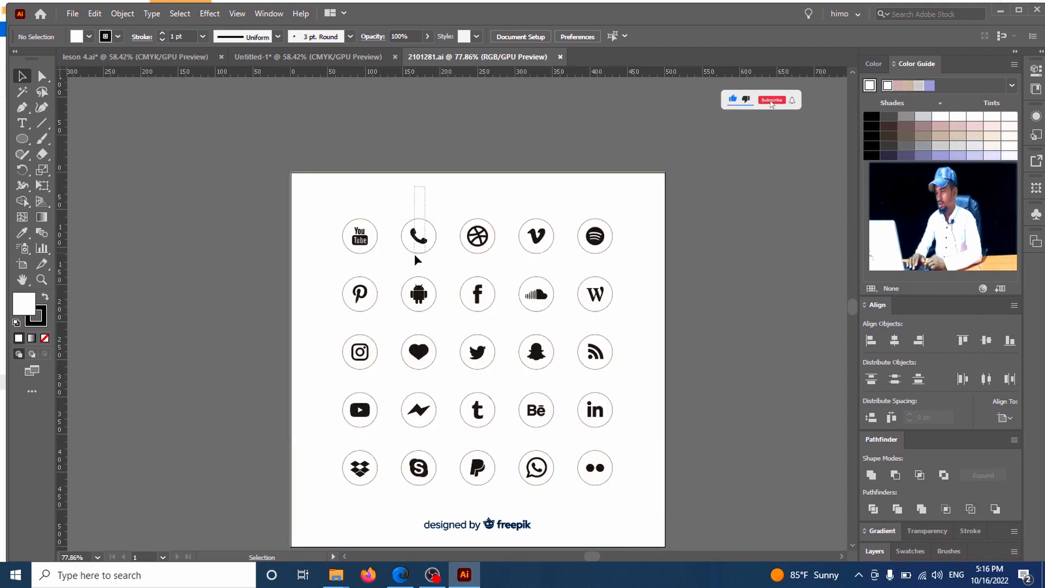
# - Bring the circled phone icon from 2101281.ai into the flyer document beside the page and ungroup it
pyautogui.moveTo(415, 257); pyautogui.dragTo(518, 319)
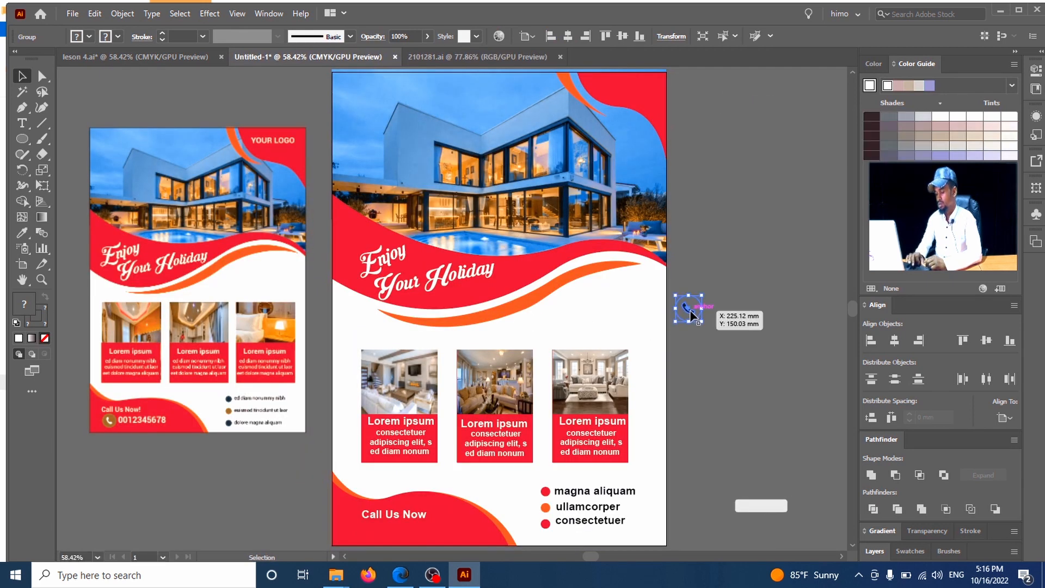
pyautogui.rightClick(690, 316)
pyautogui.click(753, 398)
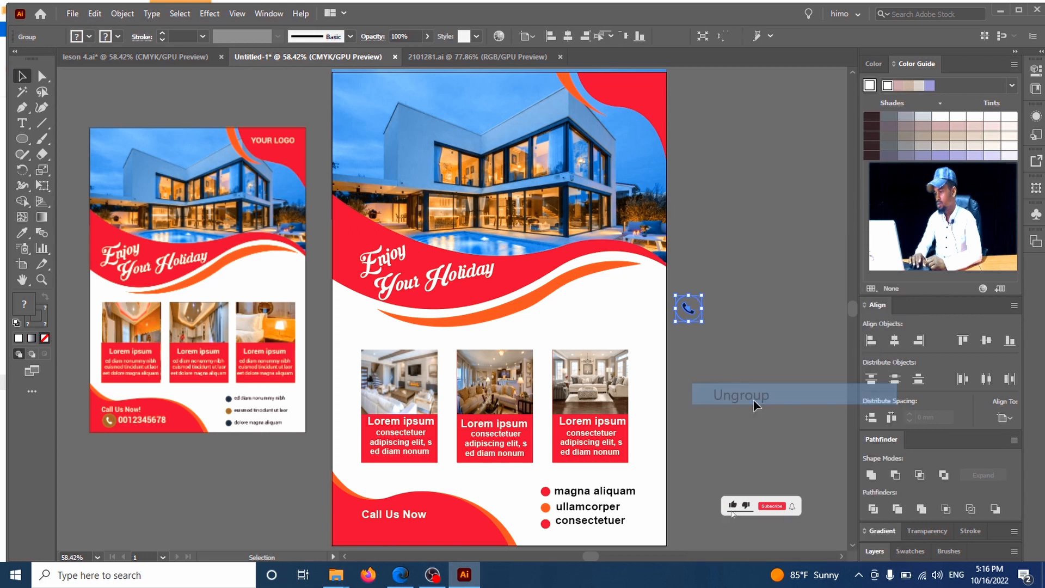
pyautogui.click(713, 318)
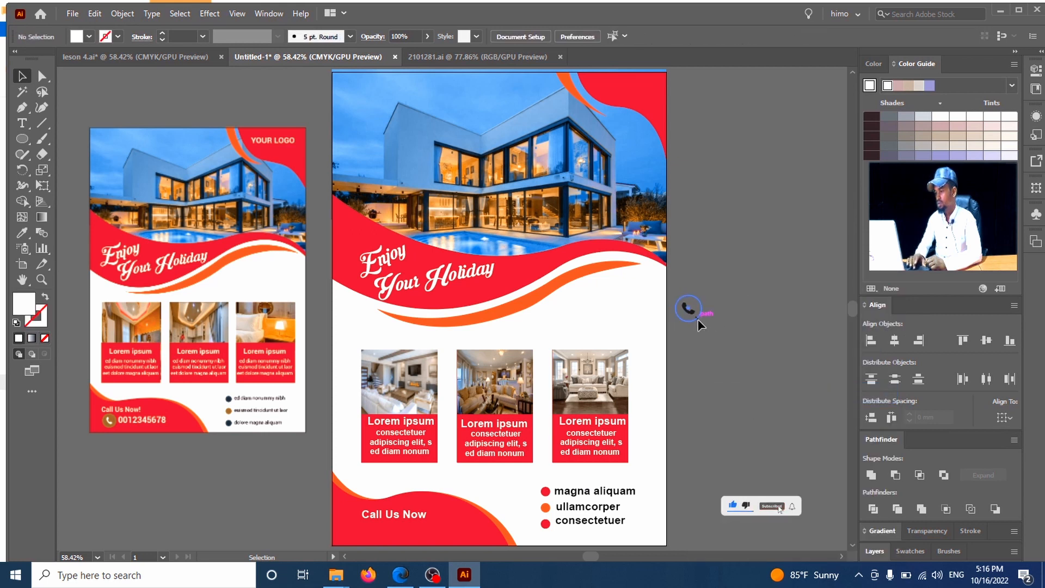
# - Fill the phone icon's outer circle with the orange sampled from the flyer's curved stripe
pyautogui.click(699, 321)
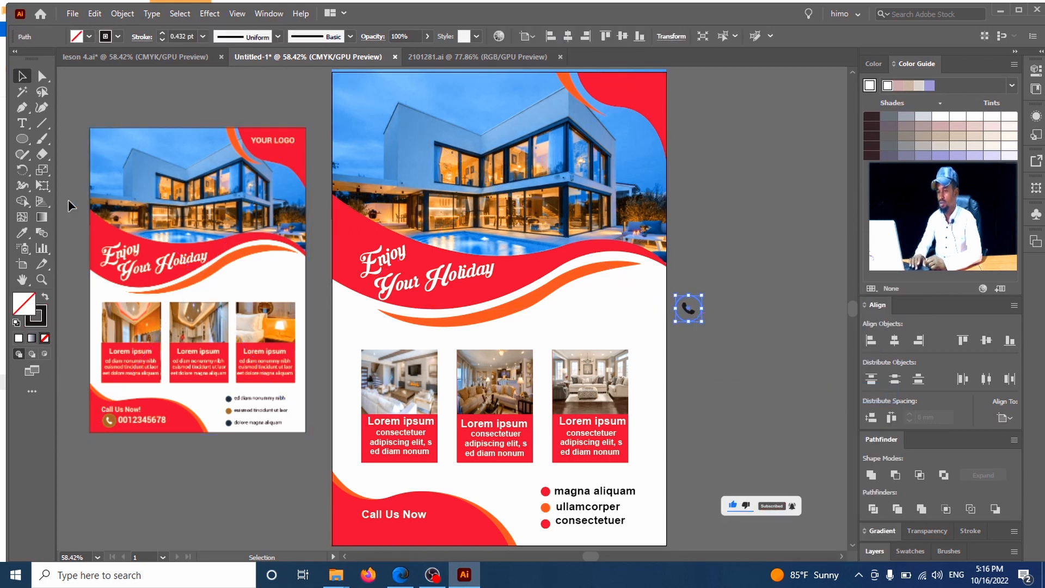
pyautogui.click(21, 232)
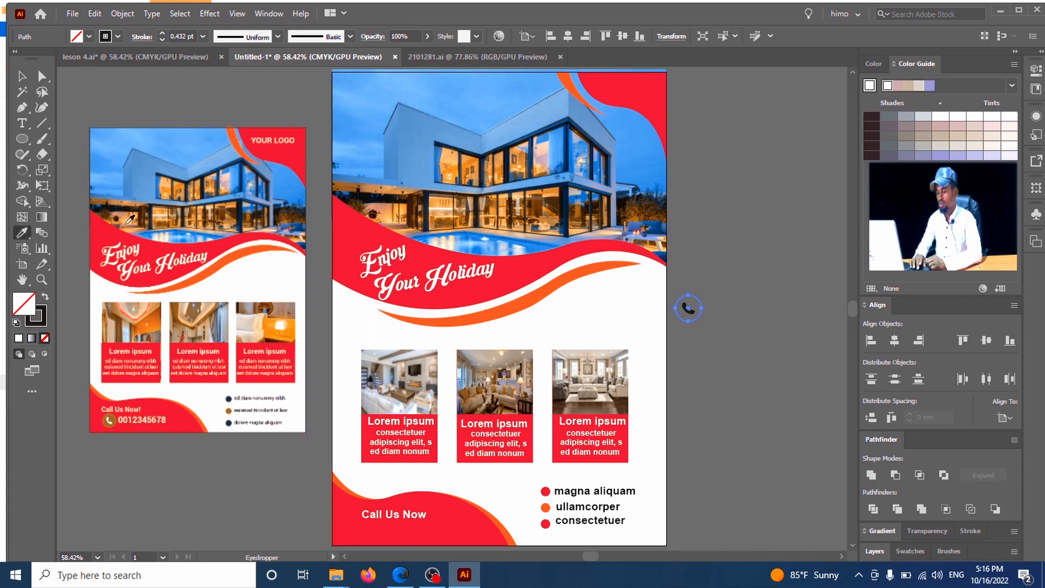
pyautogui.click(478, 312)
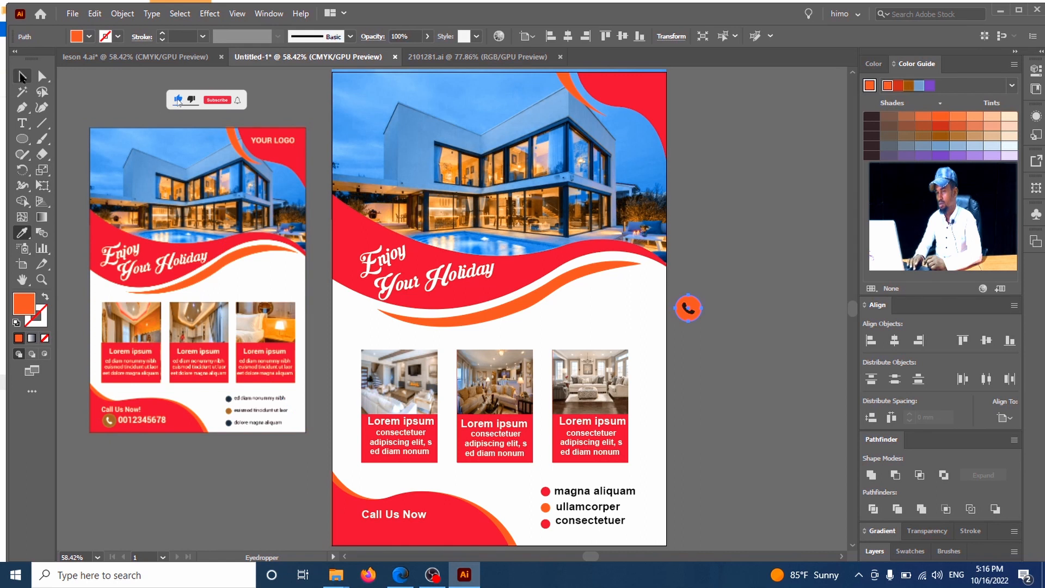
pyautogui.click(22, 76)
pyautogui.click(725, 187)
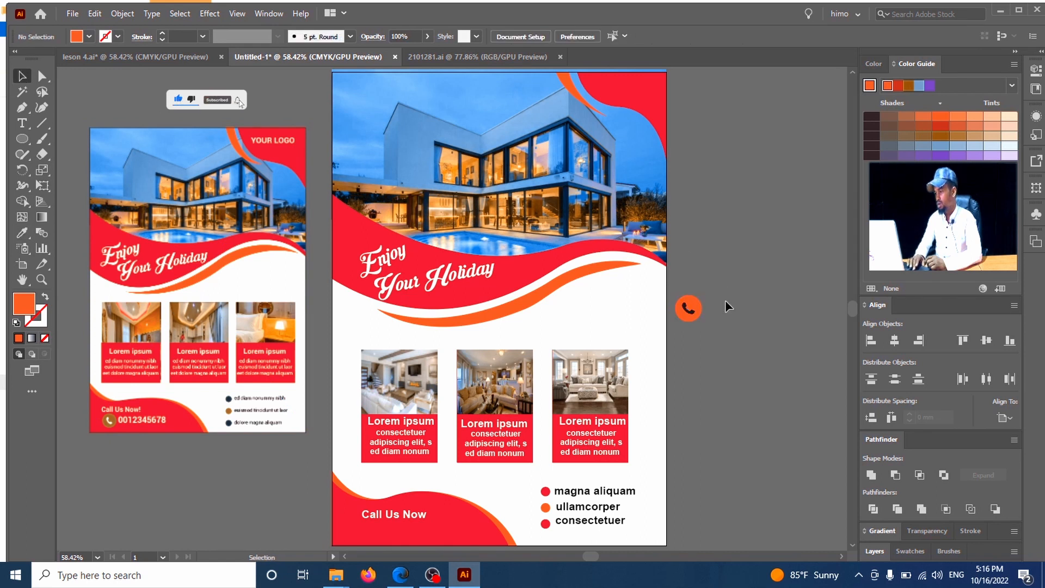
# - Change the handset shape inside the orange circle to a white fill
pyautogui.click(689, 310)
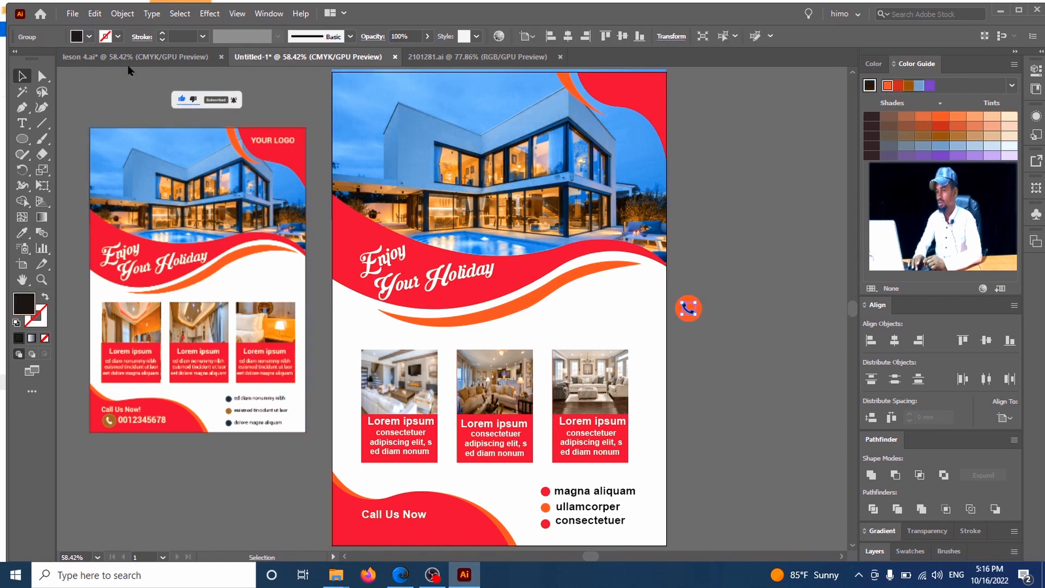
pyautogui.click(76, 37)
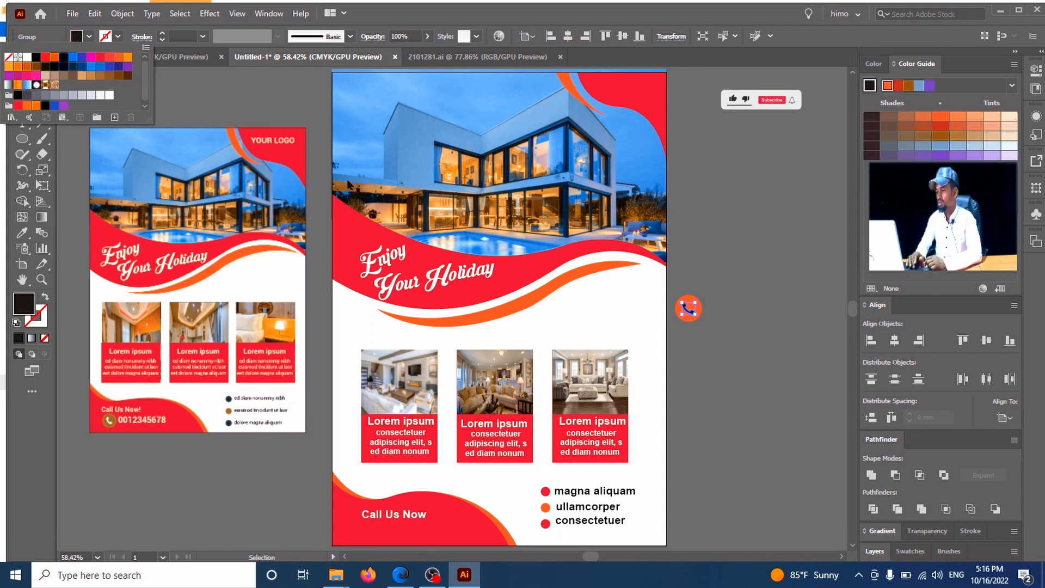
pyautogui.click(26, 58)
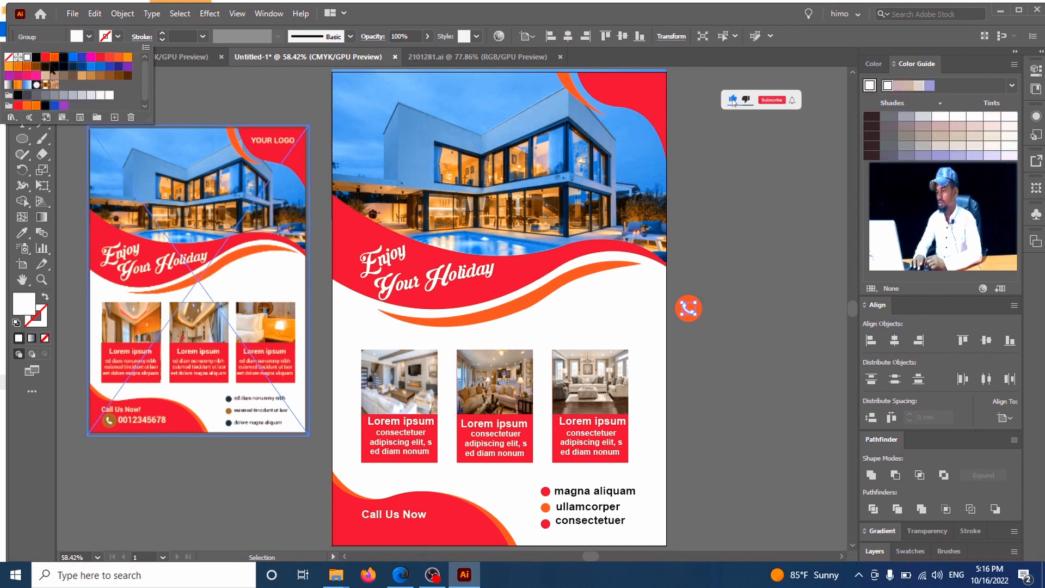
pyautogui.click(726, 214)
pyautogui.click(727, 216)
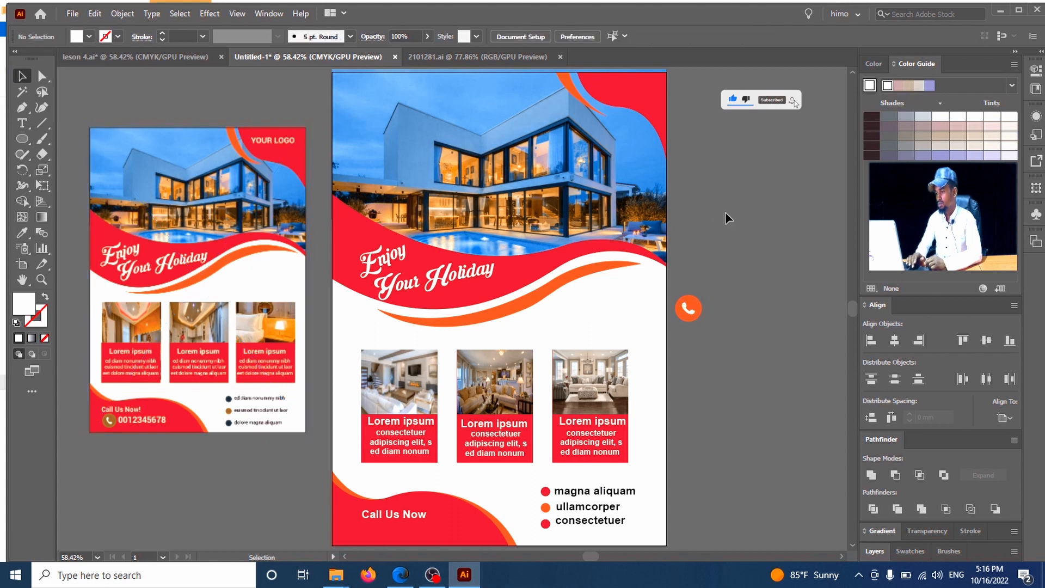
# - Group the handset with its orange circle and move the icon below the "Call Us Now" text
pyautogui.click(687, 321)
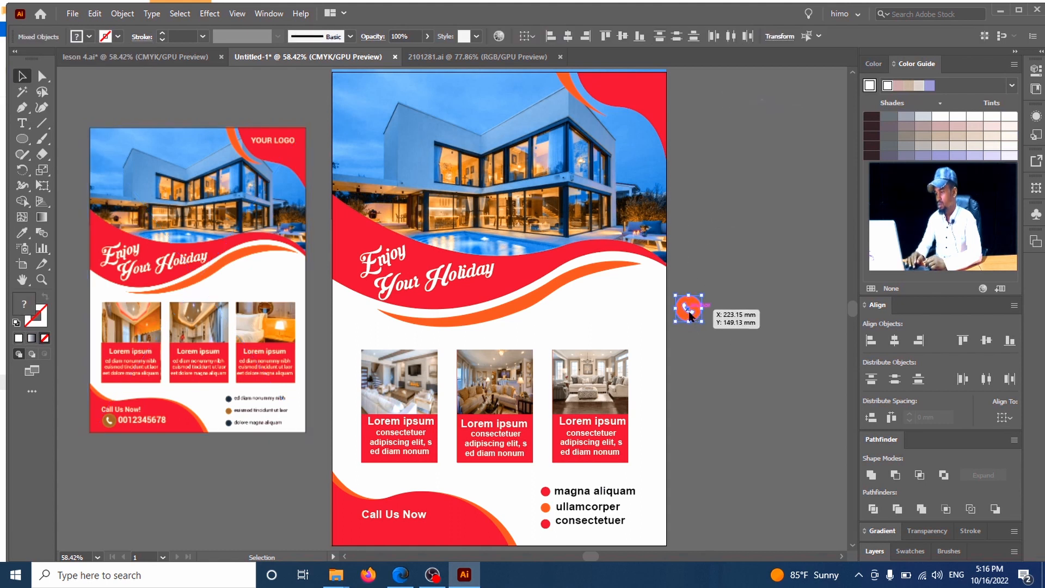
pyautogui.rightClick(688, 311)
pyautogui.click(723, 149)
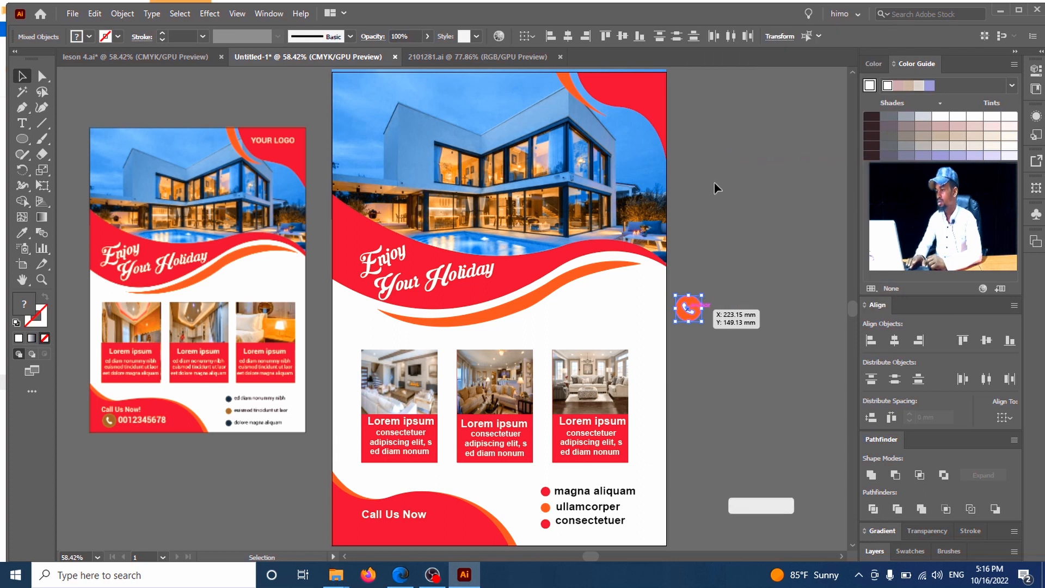
pyautogui.moveTo(686, 318); pyautogui.dragTo(359, 523)
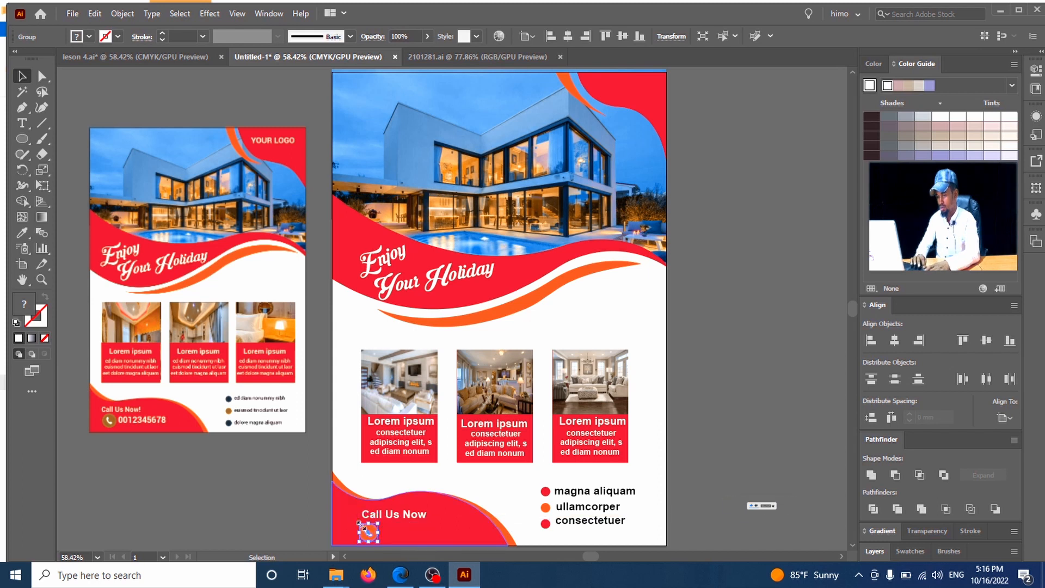
pyautogui.click(698, 439)
pyautogui.click(370, 537)
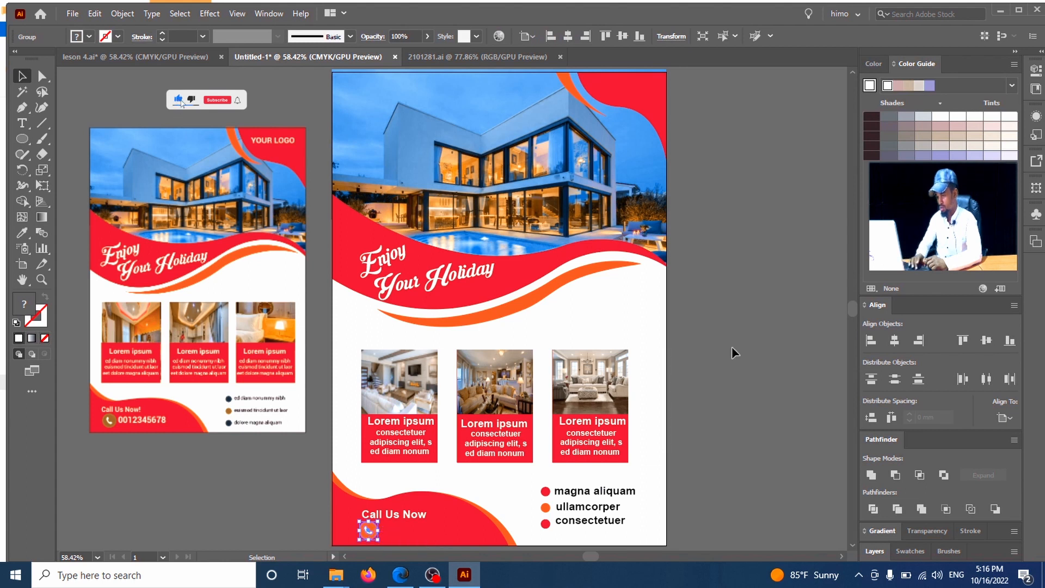
pyautogui.click(743, 339)
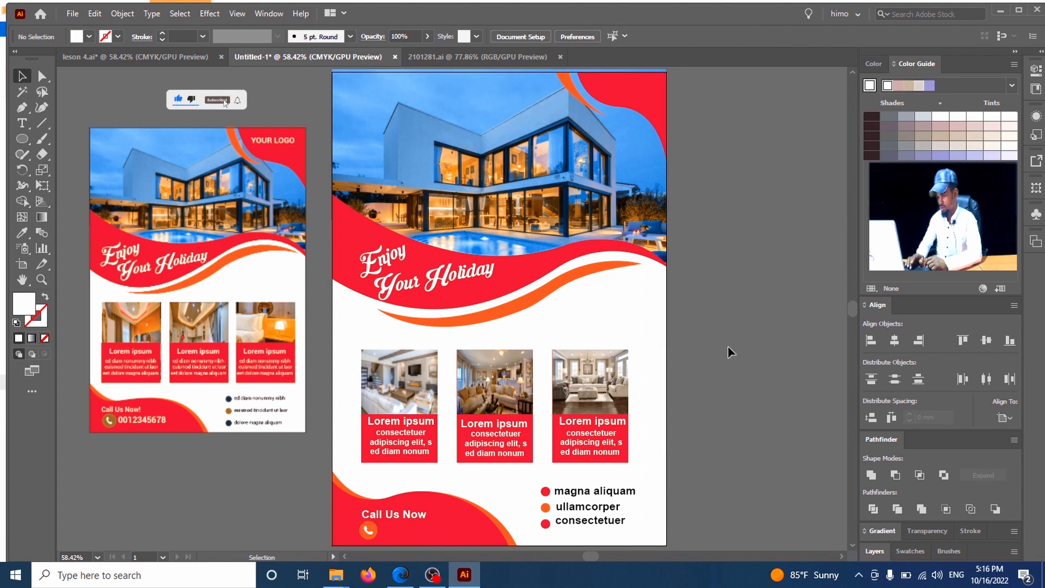
# - Duplicate the "Call Us Now" text and place the copy beside the orange phone icon
pyautogui.click(404, 517)
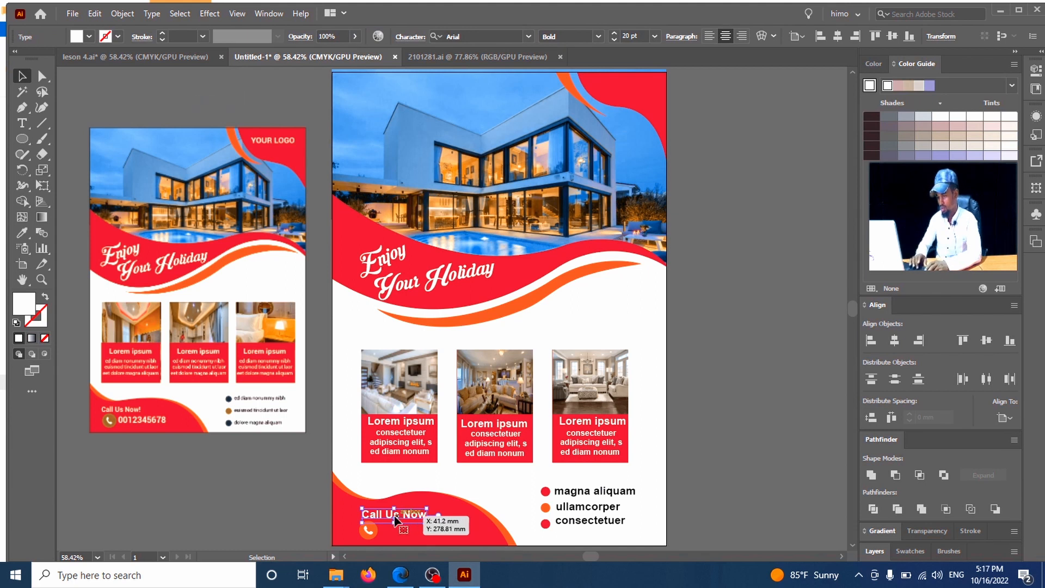
pyautogui.doubleClick(369, 519)
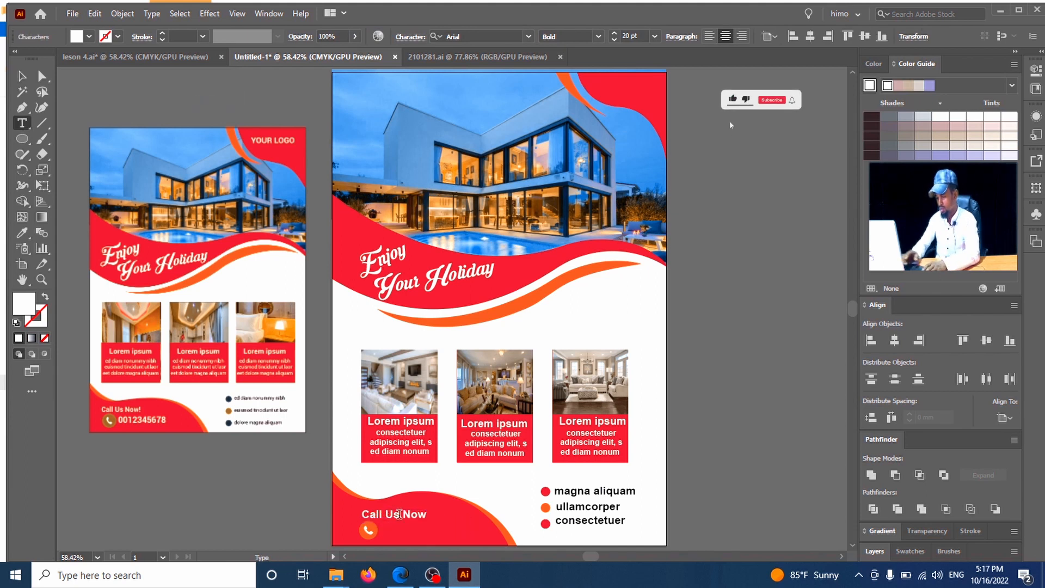
pyautogui.press('BackSpace')
pyautogui.write('C')
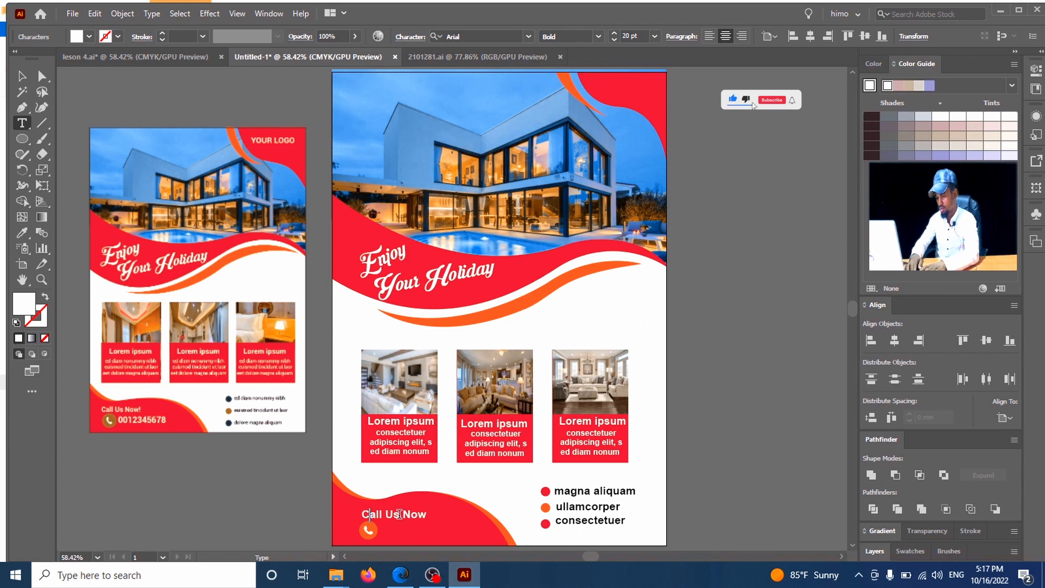
pyautogui.click(22, 77)
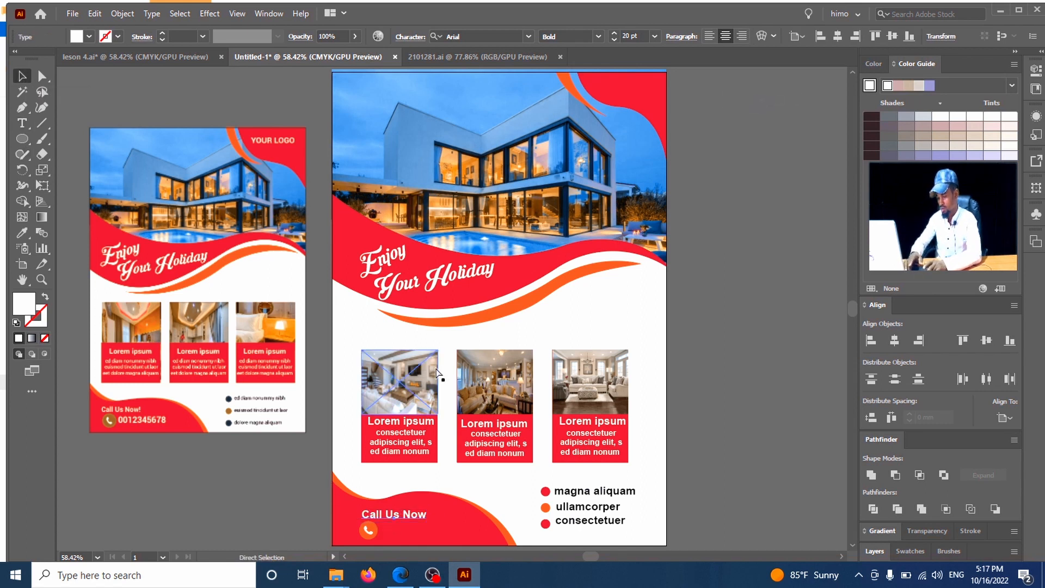
pyautogui.hotkey('ctrl', 'c')
pyautogui.hotkey('ctrl', 'v')
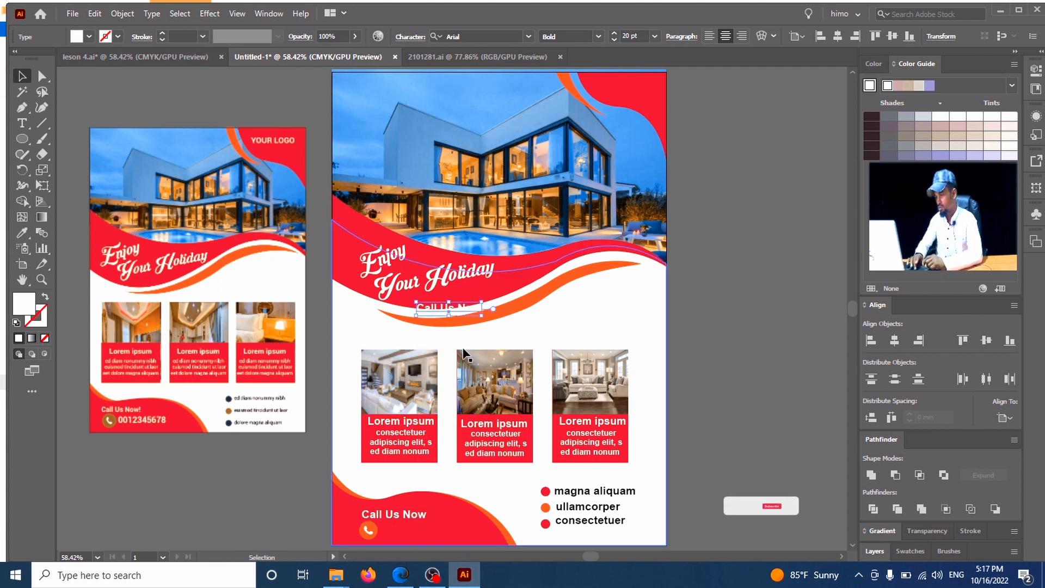
pyautogui.moveTo(460, 311); pyautogui.dragTo(426, 528)
# - Replace the copied text beside the phone icon with the contact phone number
pyautogui.doubleClick(425, 528)
pyautogui.hotkey('ctrl', 'a')
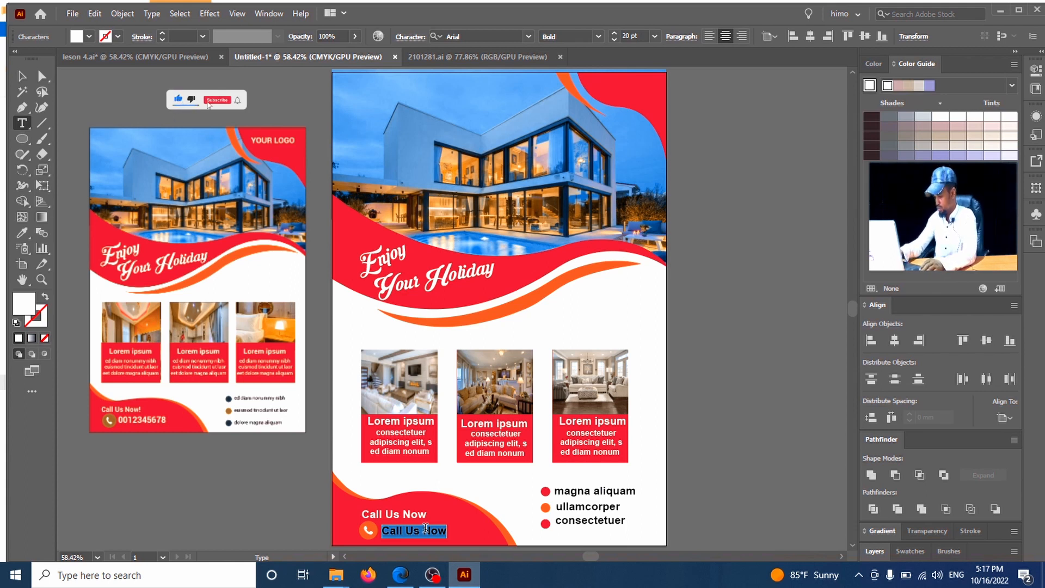
pyautogui.press('BackSpace')
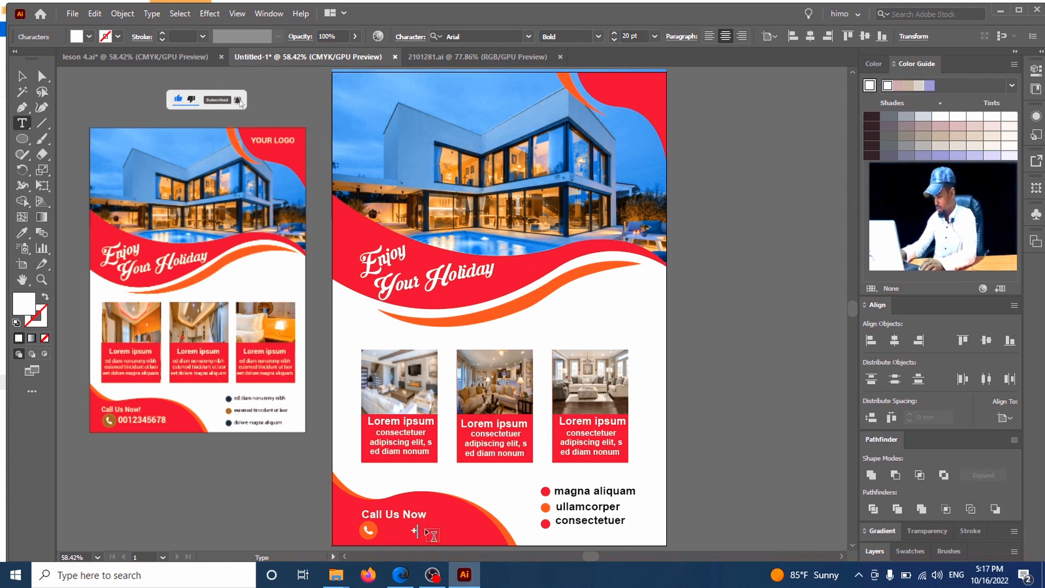
pyautogui.write('+252')
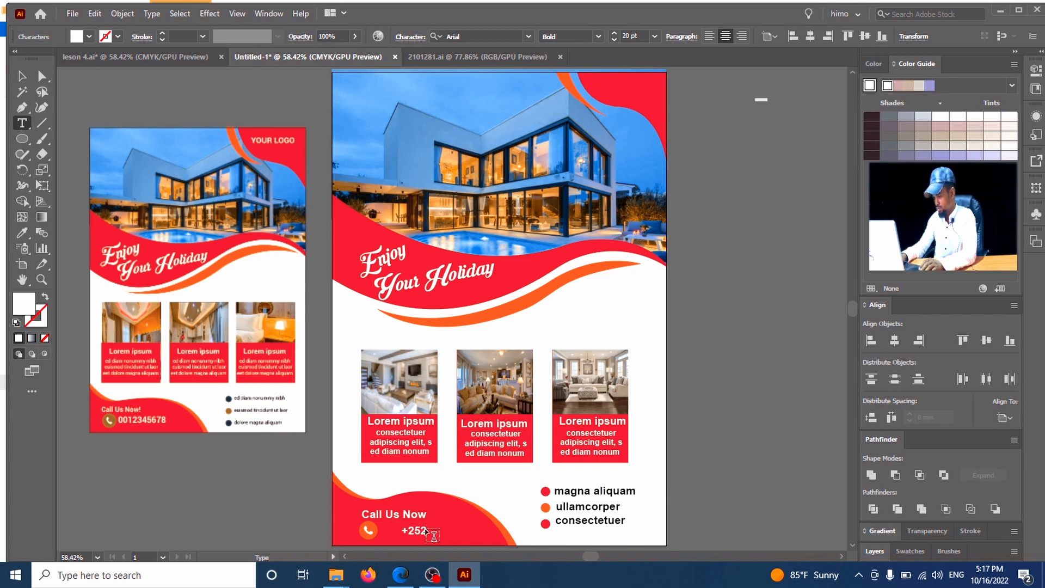
# - Draw a 210 × 297 mm rectangle covering the page and clip all the flyer artwork to it with a clipping mask
pyautogui.click(58, 140)
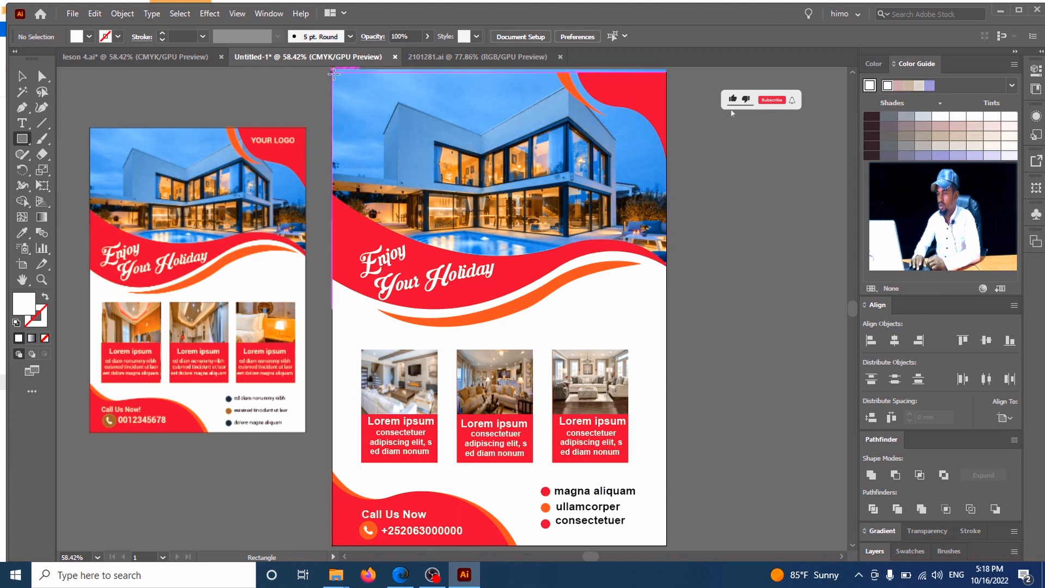
pyautogui.moveTo(332, 72); pyautogui.dragTo(666, 545)
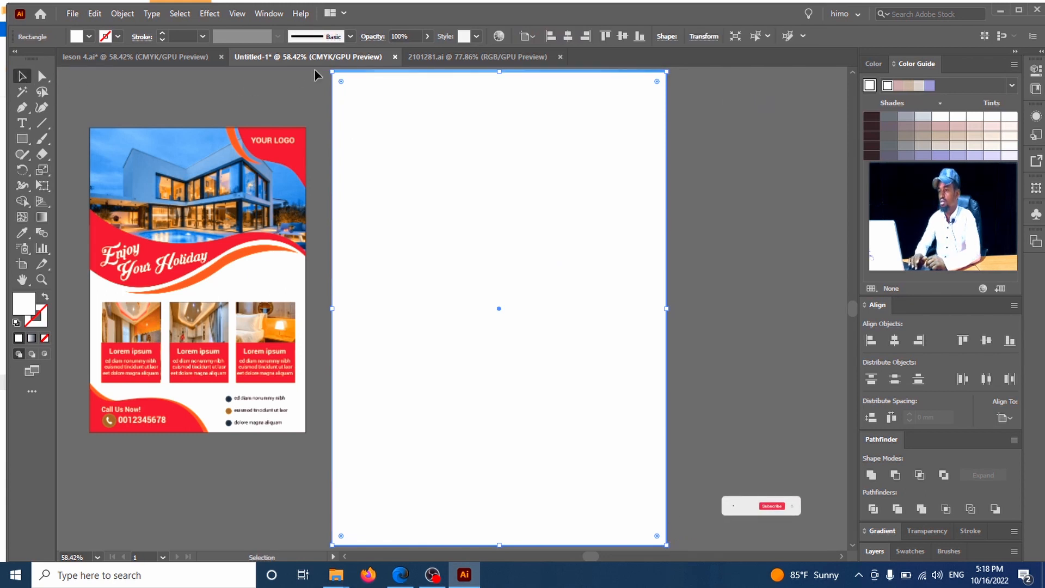
pyautogui.moveTo(317, 71); pyautogui.dragTo(705, 518)
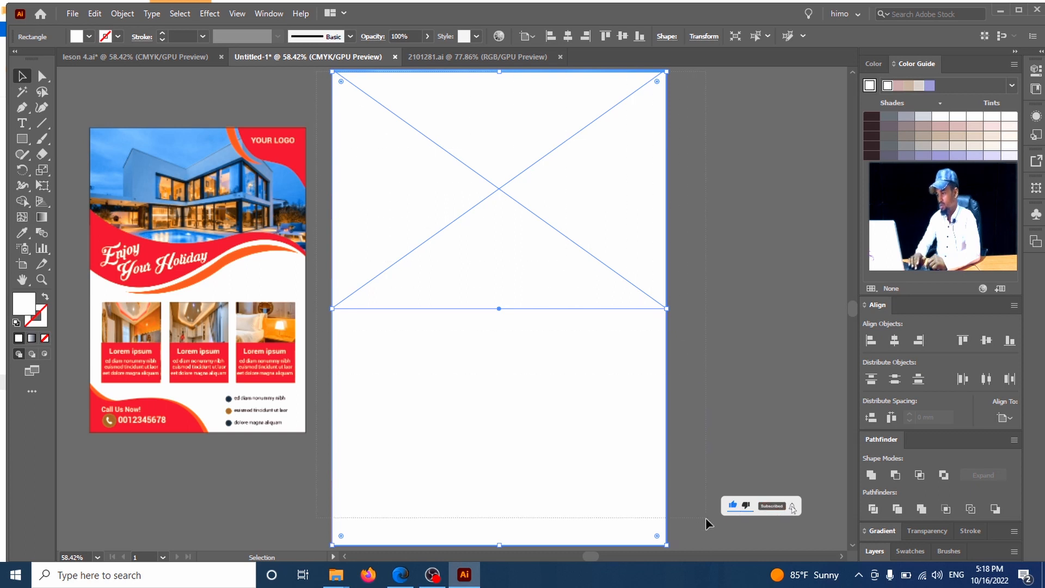
pyautogui.moveTo(695, 552); pyautogui.dragTo(693, 550)
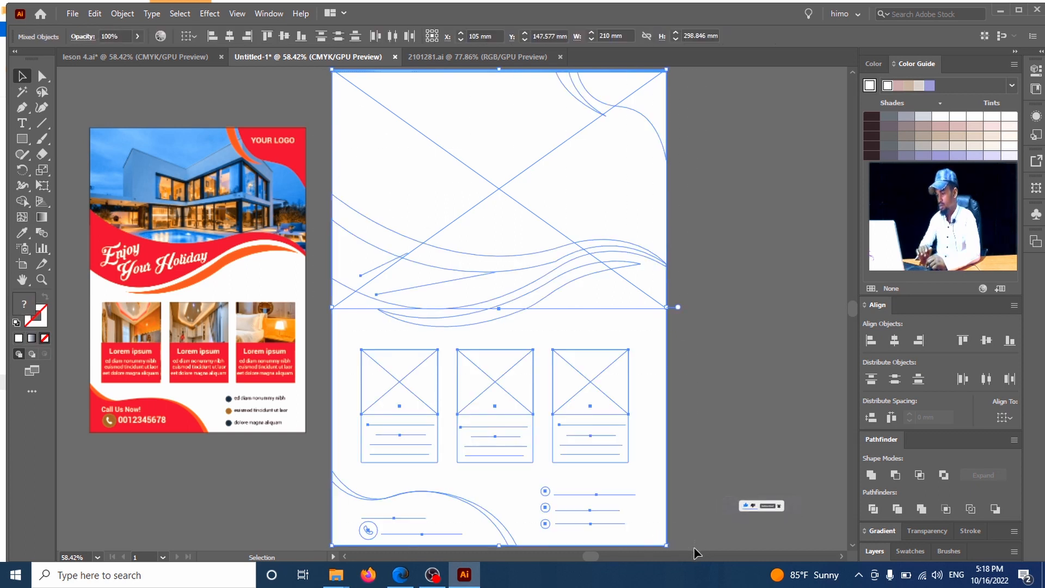
pyautogui.rightClick(562, 276)
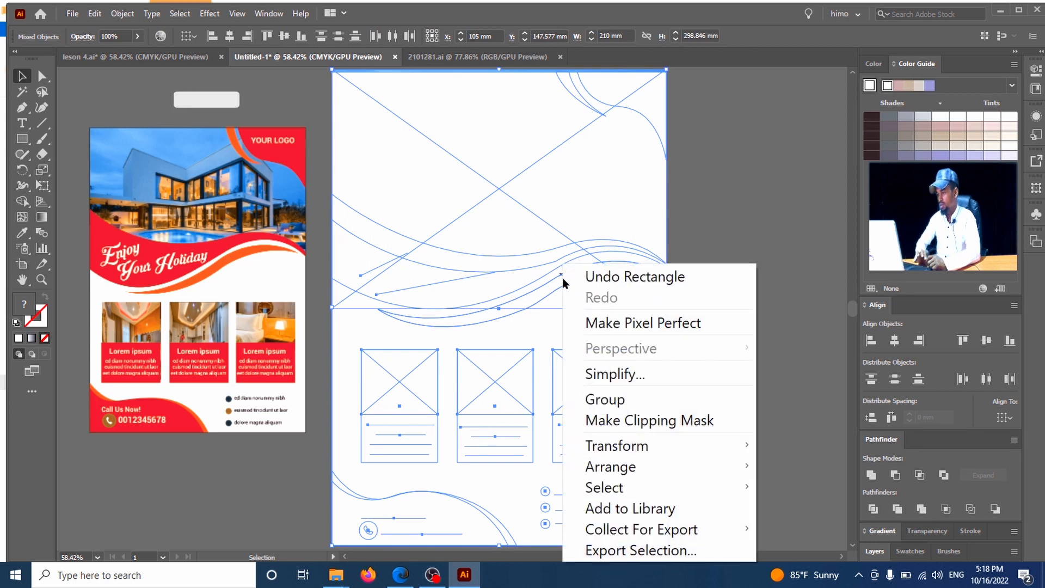
pyautogui.click(666, 421)
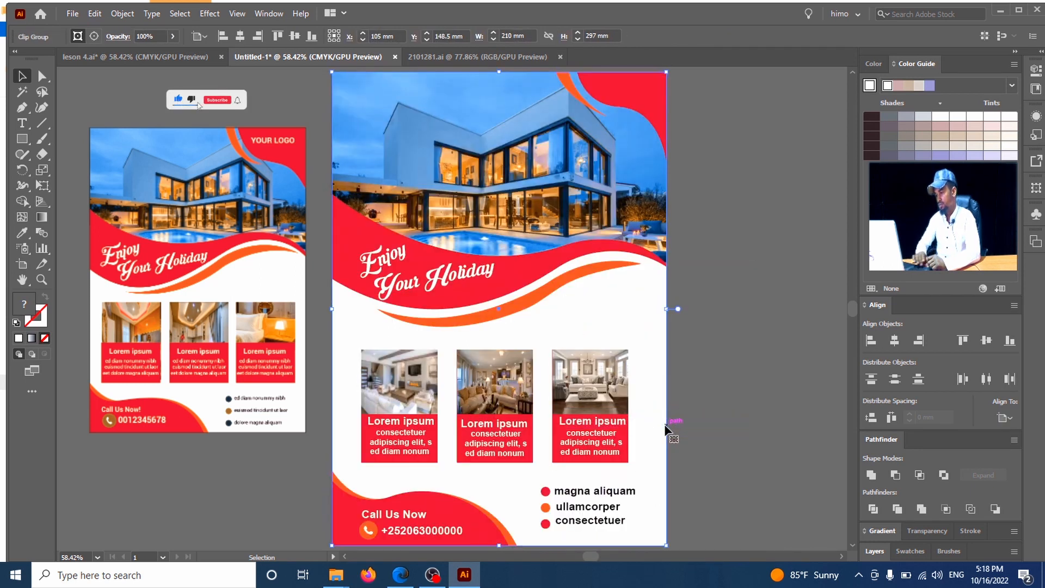
pyautogui.click(718, 338)
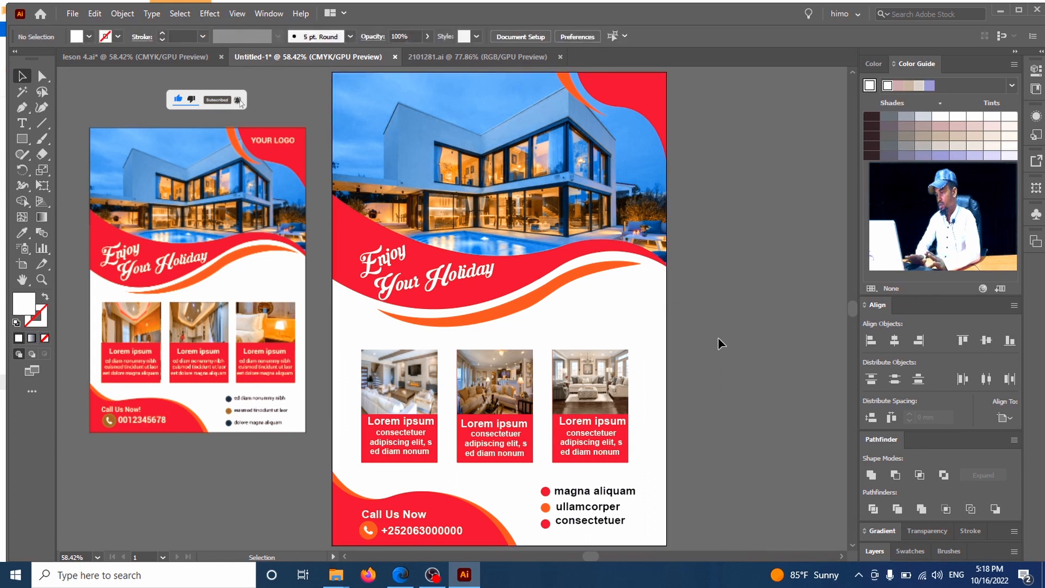
# - Move the reference flyer image to the right of the page and enlarge it to nearly page size for comparison
pyautogui.click(194, 349)
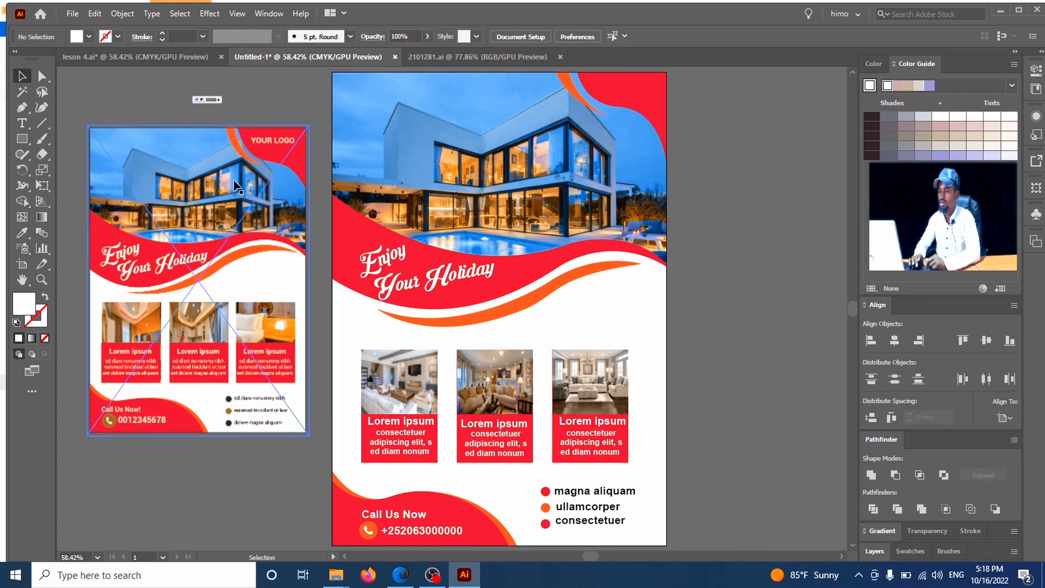
pyautogui.moveTo(235, 181); pyautogui.dragTo(253, 158)
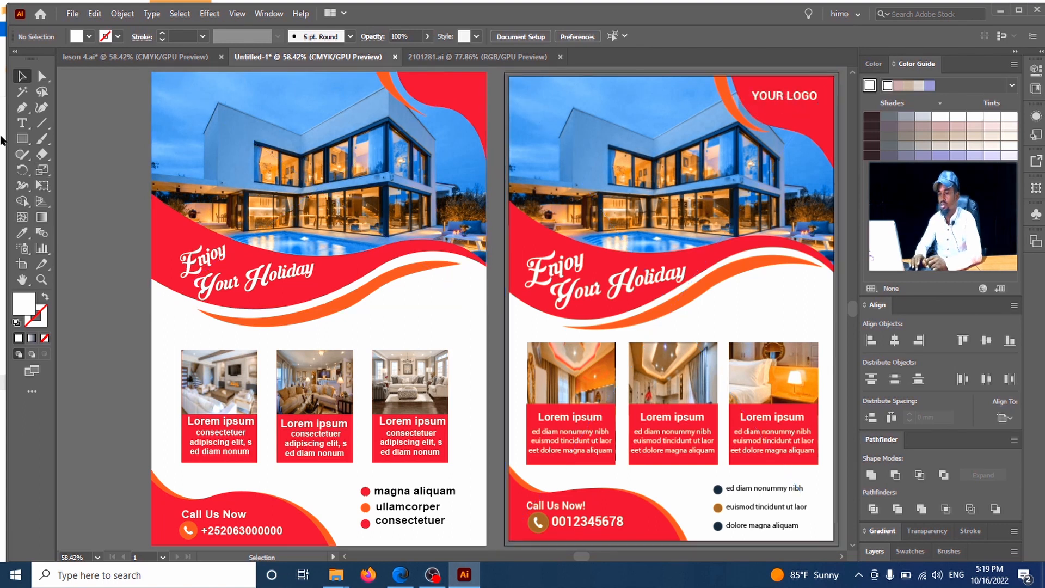
# - Add the text "YOUR LOGO" on the empty canvas left of the flyer
pyautogui.click(22, 124)
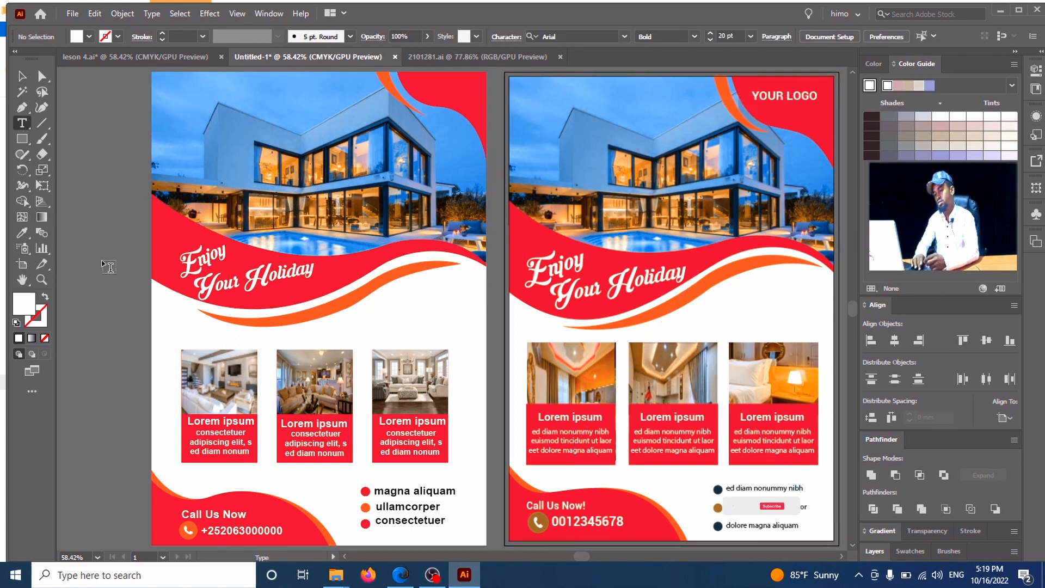
pyautogui.click(102, 259)
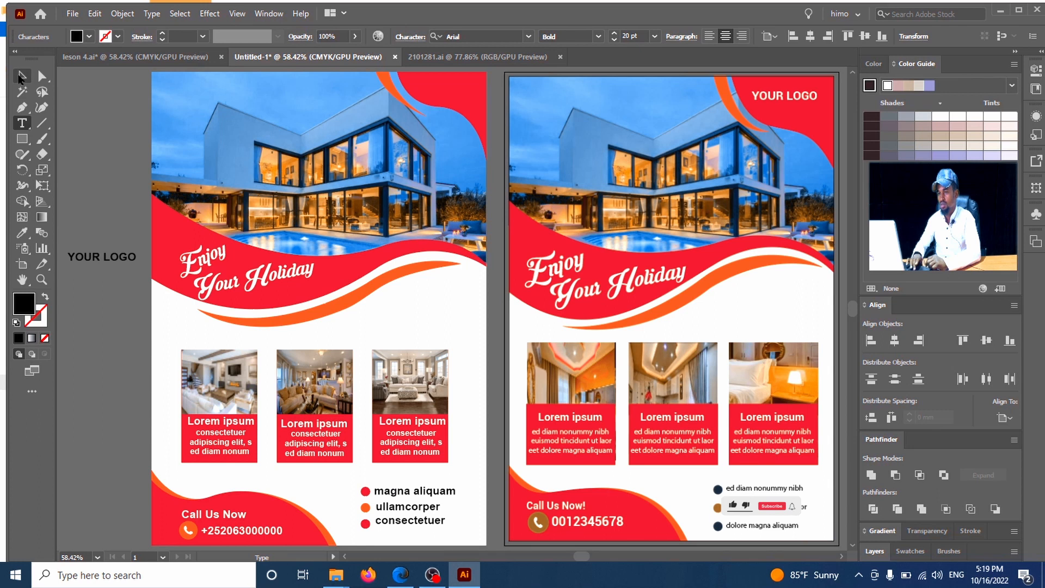
pyautogui.click(22, 77)
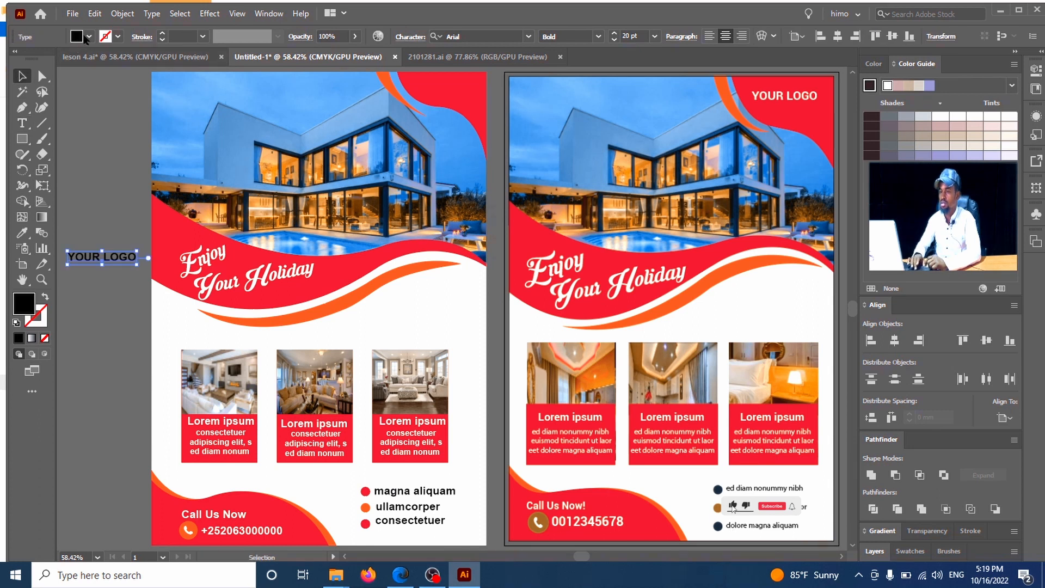
# - Give the "YOUR LOGO" text a white fill and move it onto the red shape in the flyer's upper-right corner
pyautogui.click(77, 36)
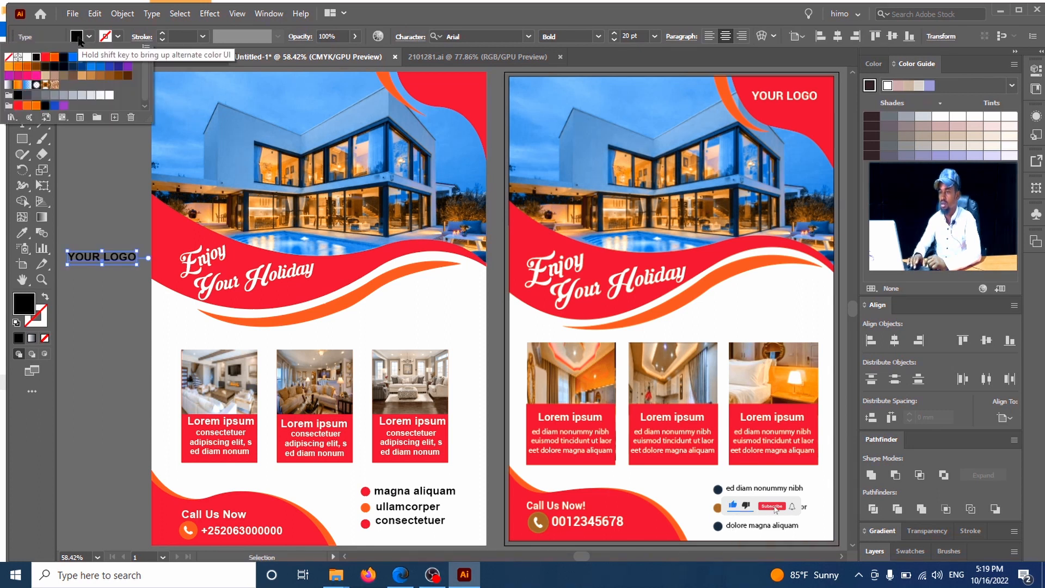
pyautogui.click(27, 56)
pyautogui.click(115, 260)
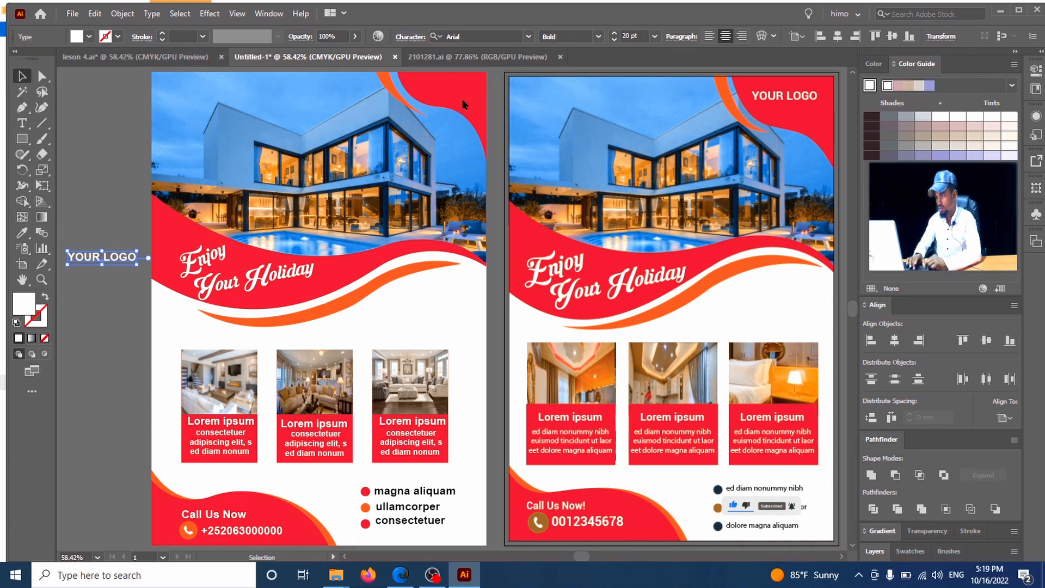
pyautogui.moveTo(117, 257); pyautogui.dragTo(462, 85)
pyautogui.click(93, 202)
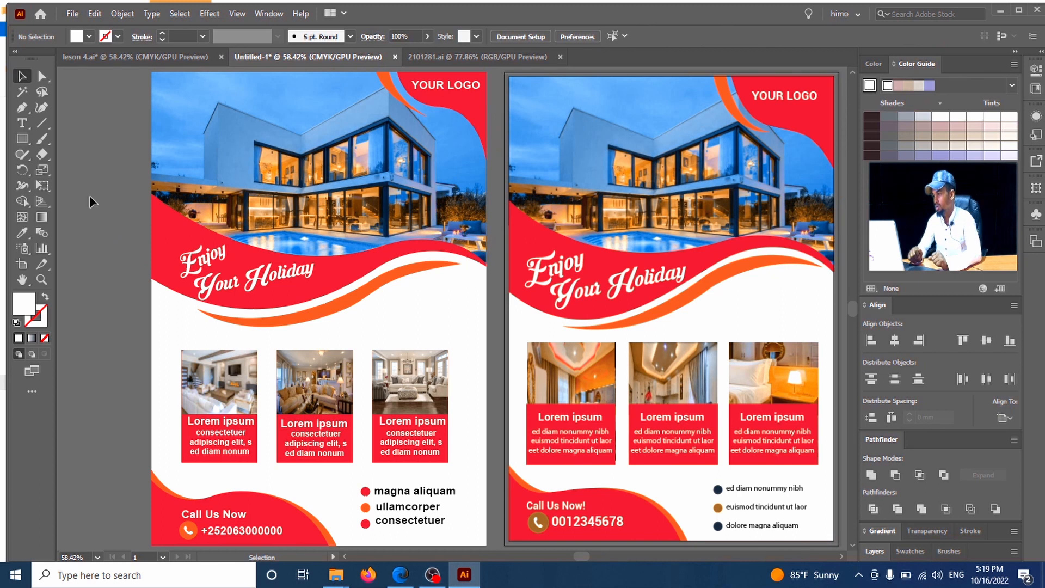